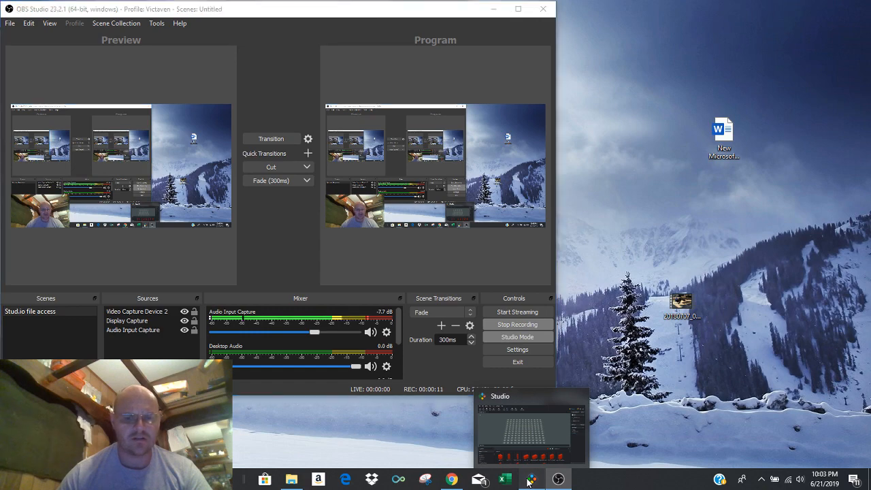
Switch to Studio and orbit the empty build area to an angled view
click(529, 479)
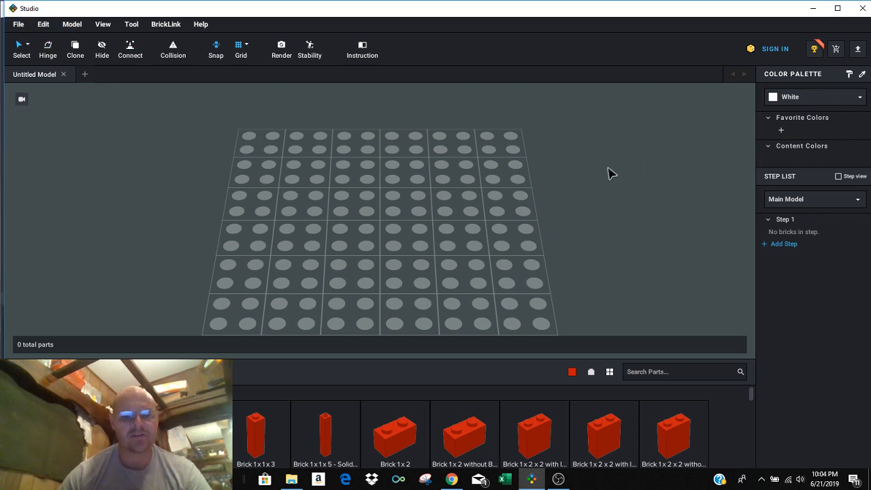
mouse_move(592, 226)
right_down()
mouse_move(591, 220)
mouse_move(585, 230)
right_up()
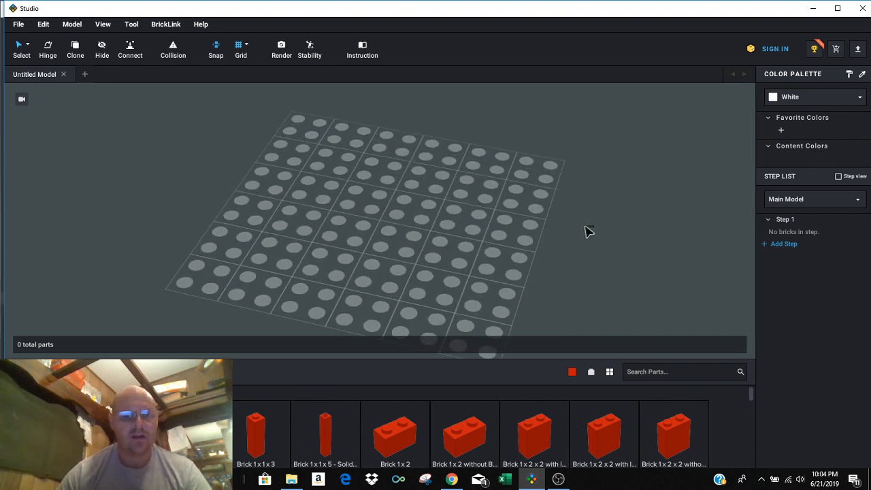
Hide the ground grid and show it again
click(103, 26)
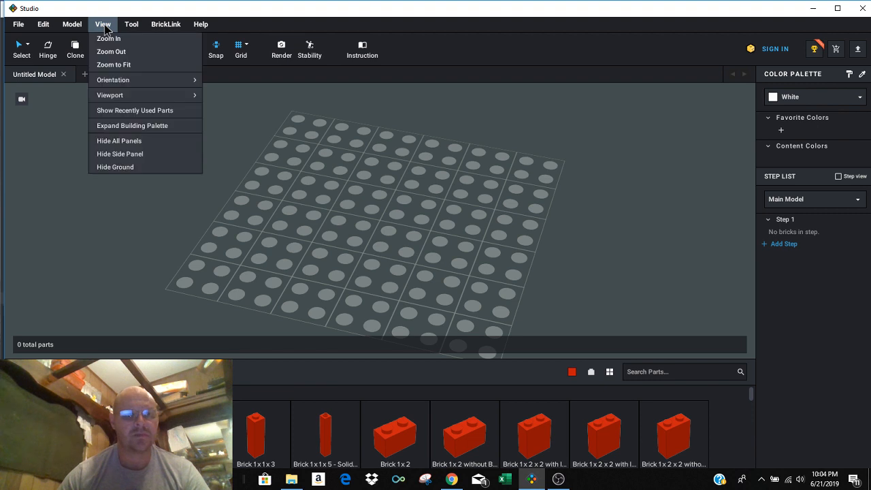
click(148, 172)
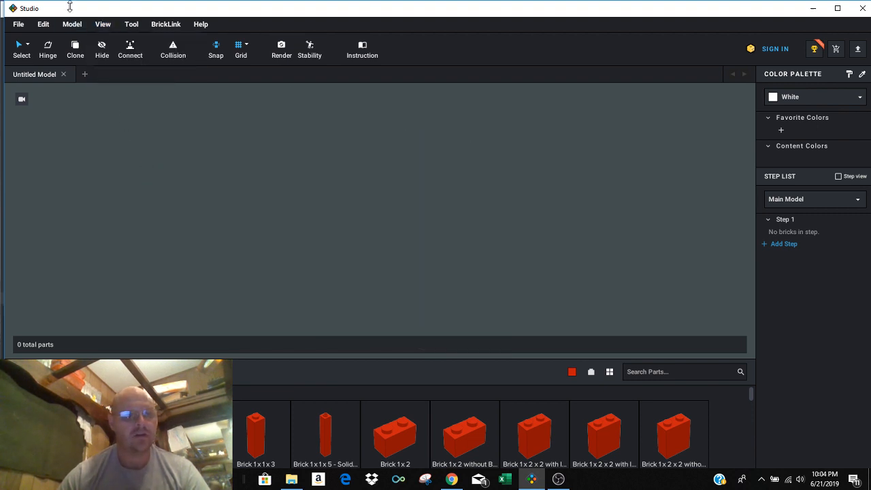
click(104, 26)
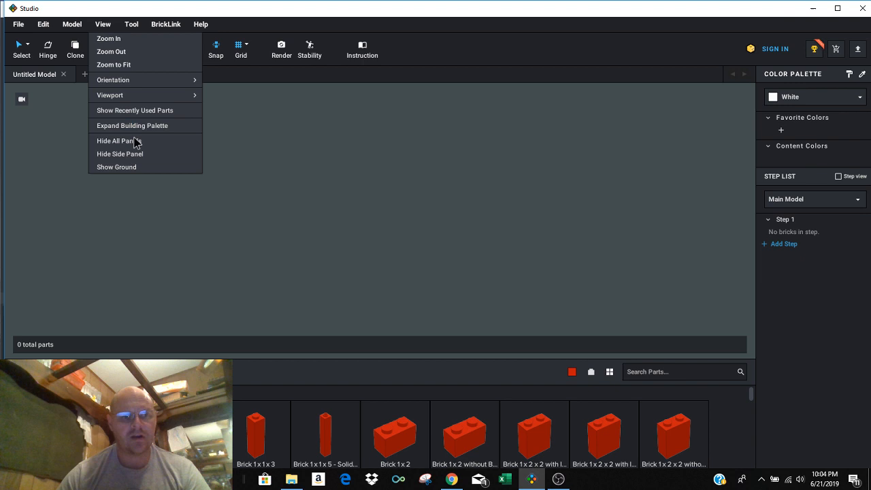
click(147, 170)
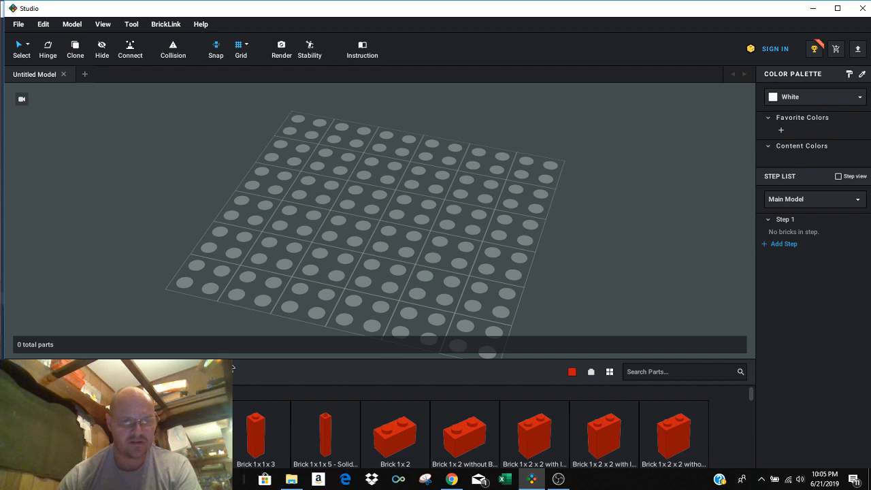
Enlarge the parts palette and look through the solid colors offered for its parts
drag(234, 358, 299, 227)
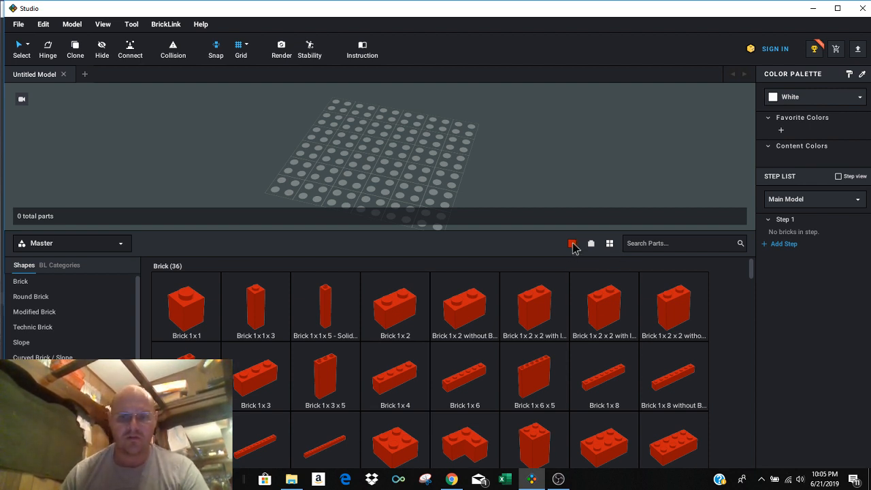
click(572, 244)
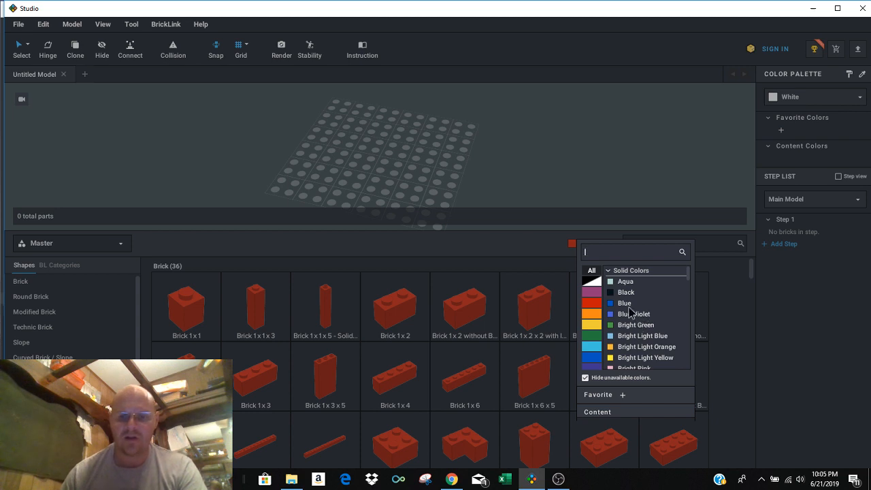
scroll(645, 328, down, 1)
scroll(645, 328, down, 3)
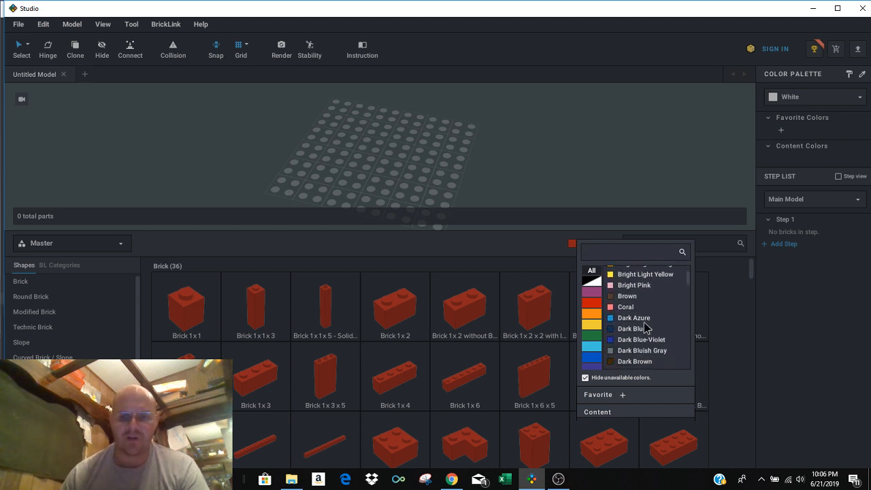
scroll(645, 328, up, 2)
scroll(645, 328, up, 3)
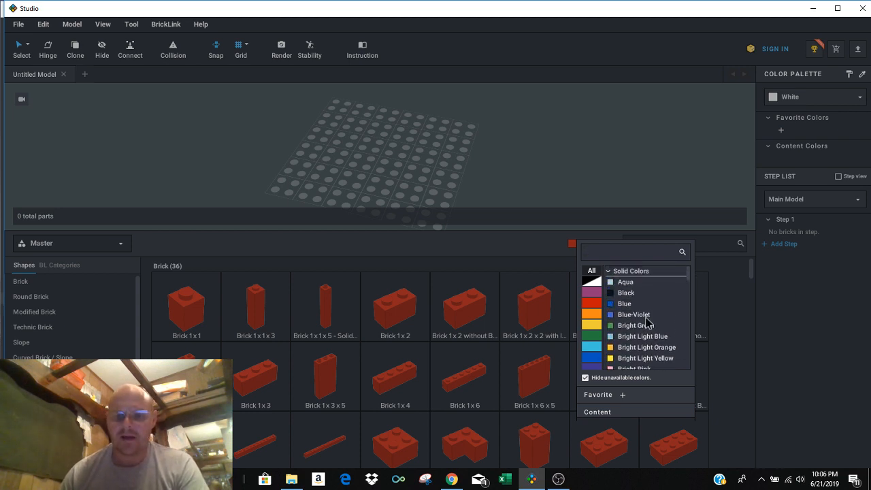
Look through the transparent, chrome, pearl, metallic, milky, glitter and speckle color groups for palette parts
click(609, 272)
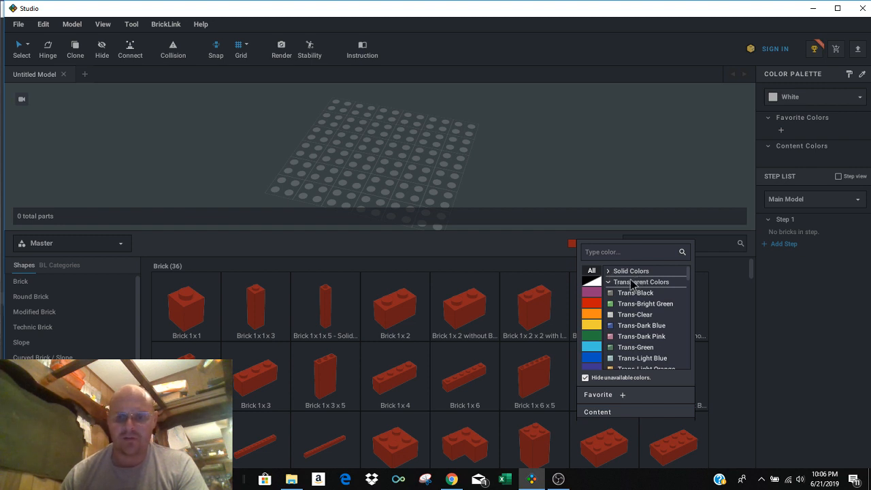
click(608, 282)
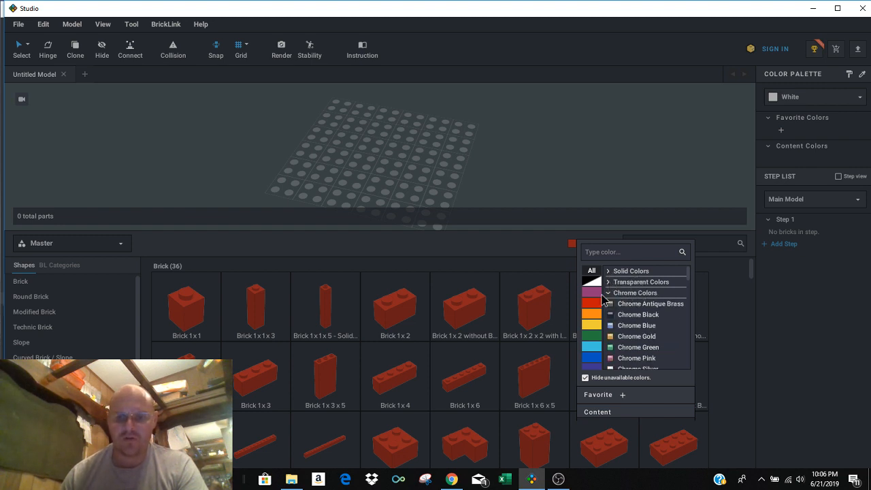
click(609, 292)
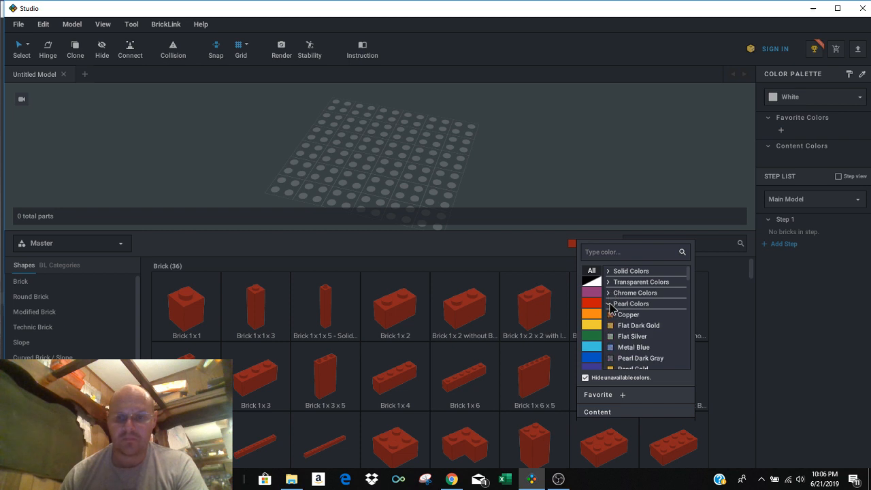
click(609, 304)
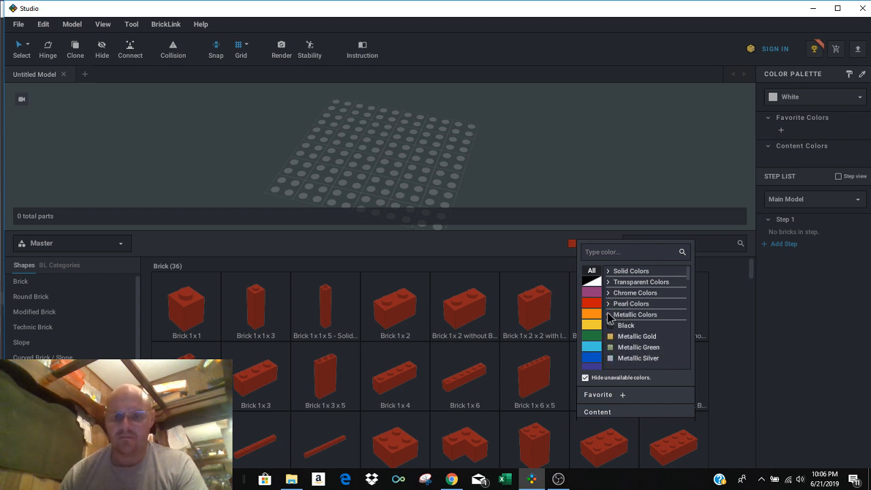
click(608, 315)
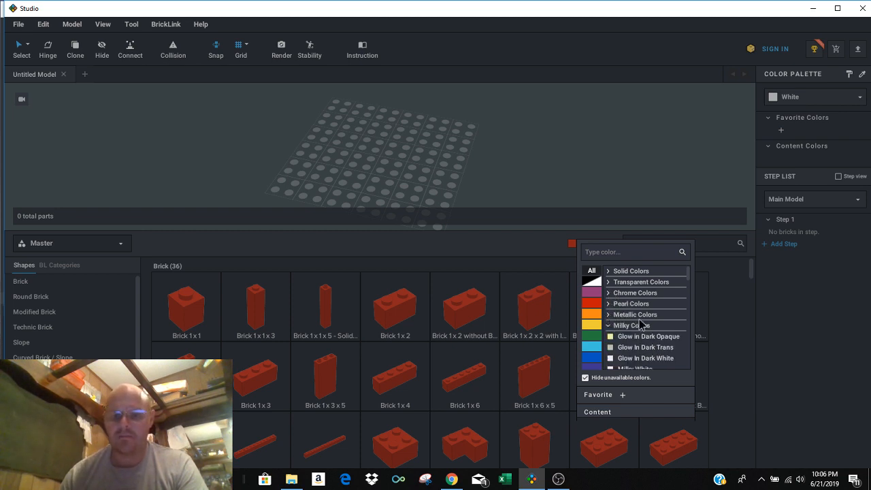
click(609, 325)
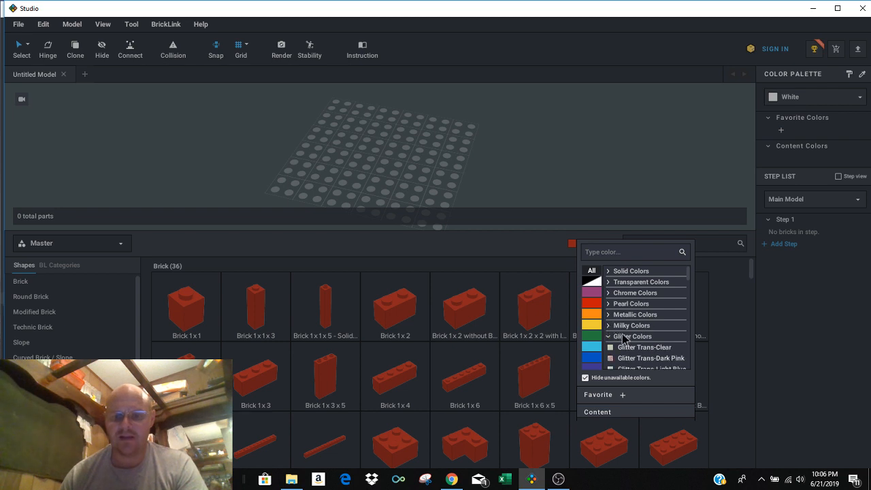
scroll(626, 336, down, 1)
scroll(626, 336, down, 3)
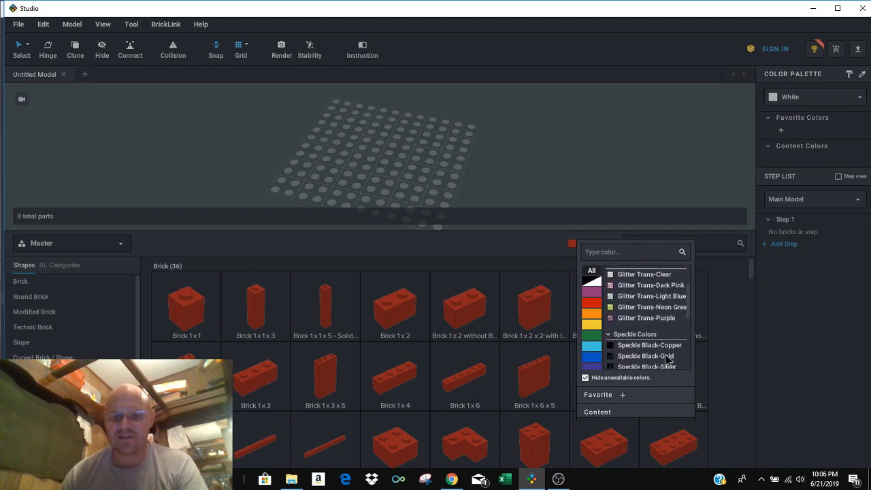
scroll(664, 349, up, 4)
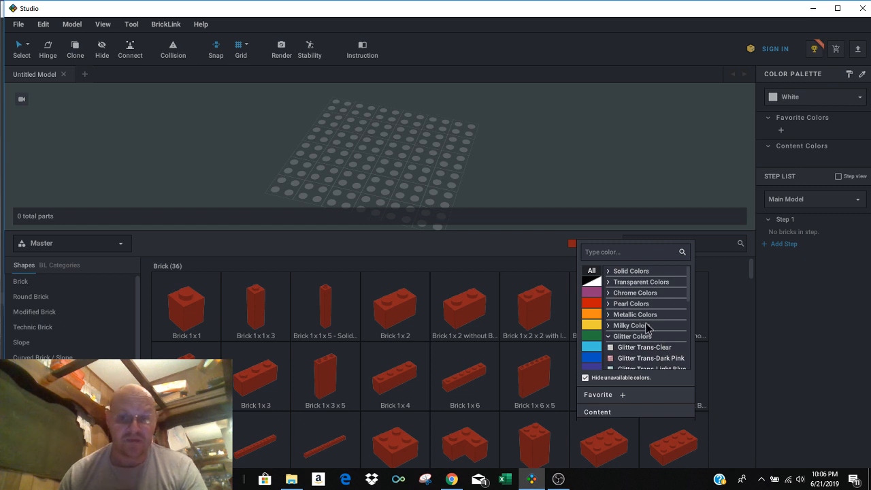
Set the color of the palette parts to Black from the solid colors
click(612, 271)
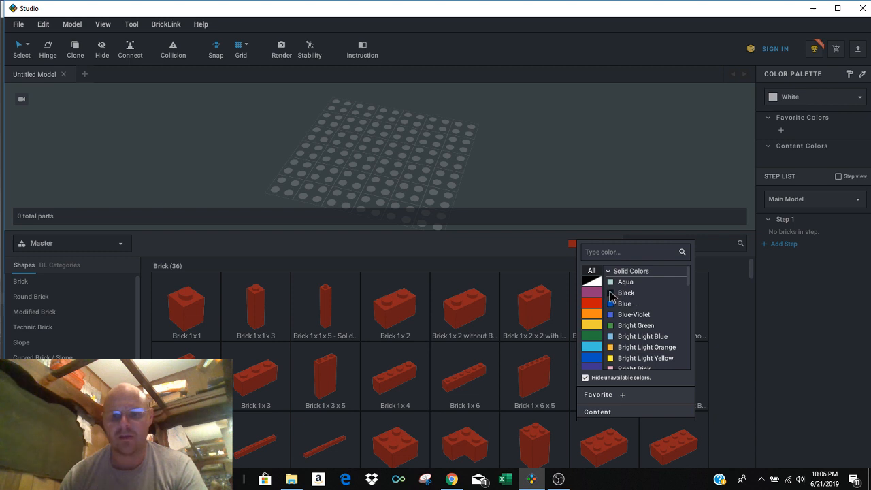
click(611, 294)
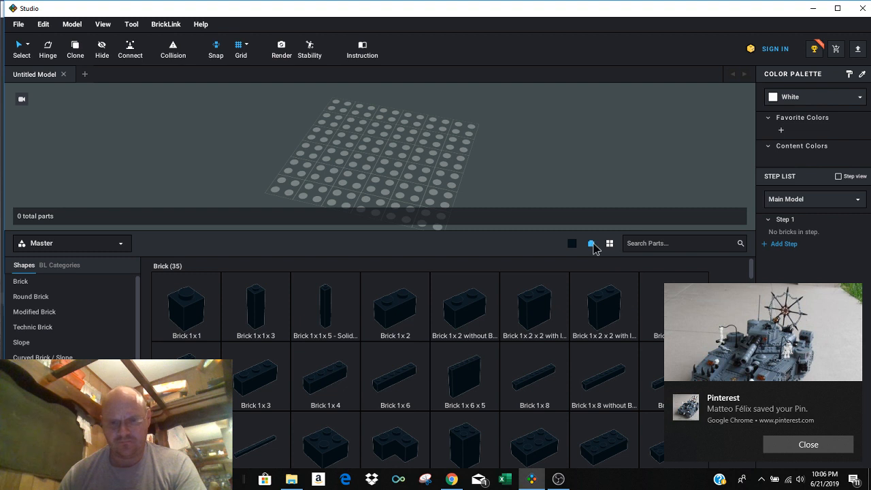
Try the decorated bricks toggle for the parts palette and dismiss the two Pinterest notifications
click(807, 446)
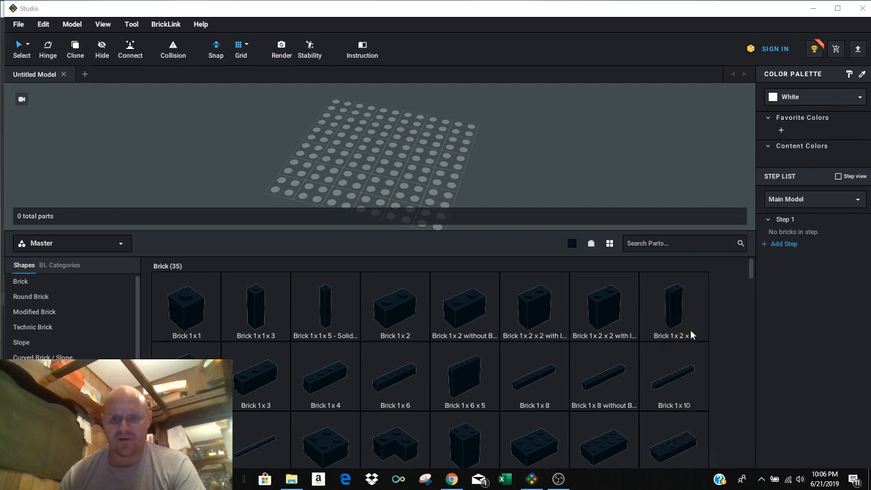
click(591, 245)
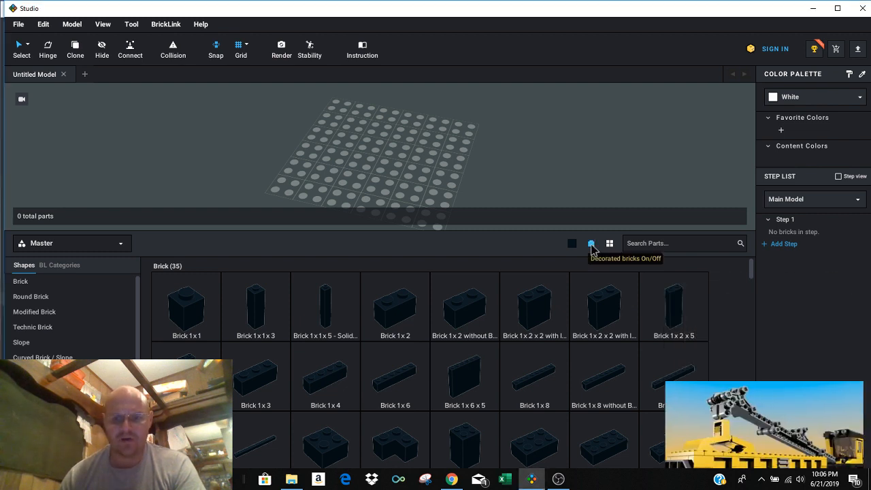
click(813, 446)
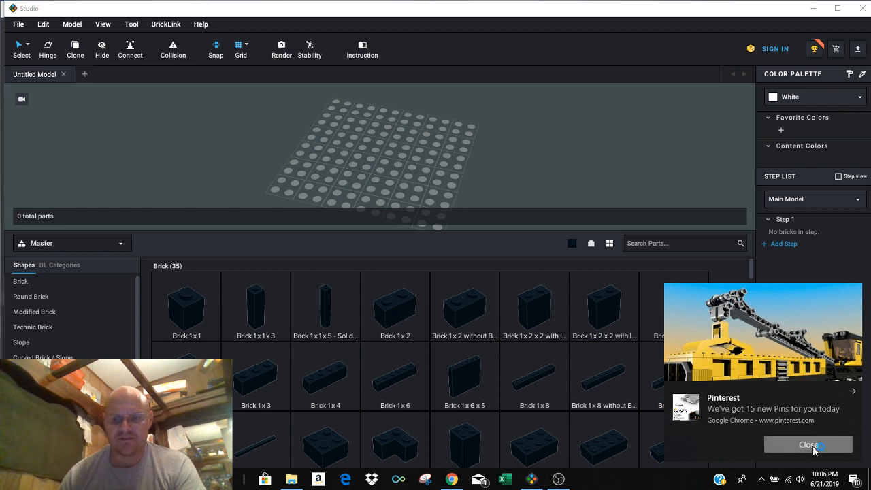
click(591, 245)
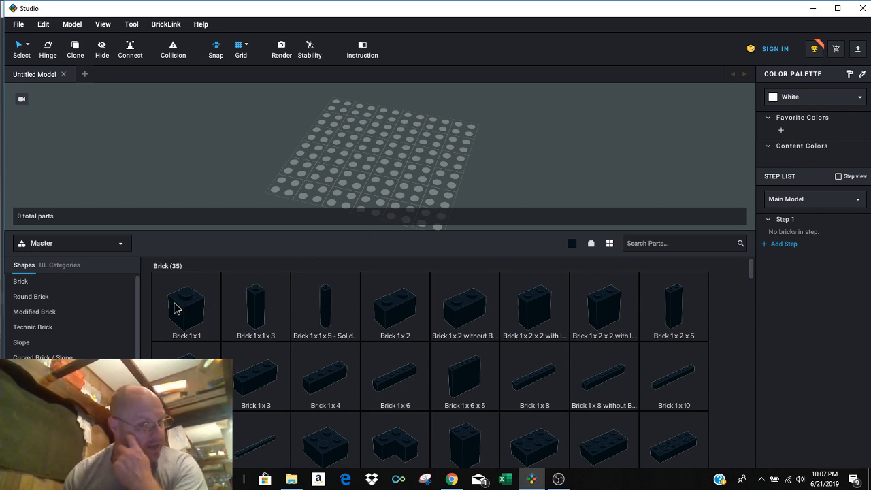
Show the Plate shapes category in the parts palette
scroll(84, 306, down, 1)
scroll(82, 306, down, 1)
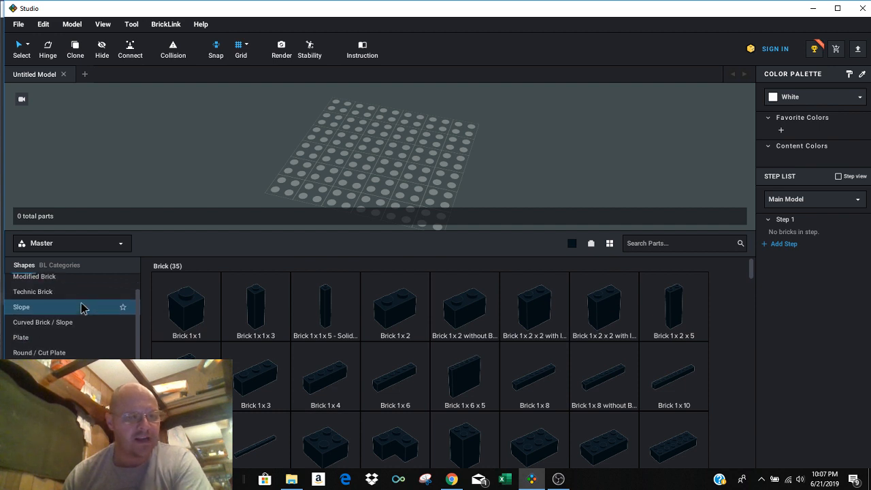
click(44, 327)
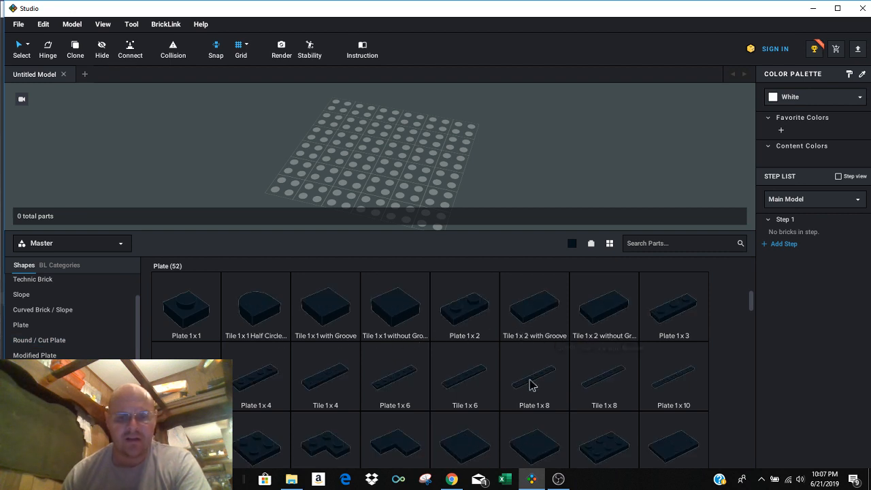
Place one black Plate 6 x 6 near the middle of the grid and add another building step
scroll(648, 357, down, 1)
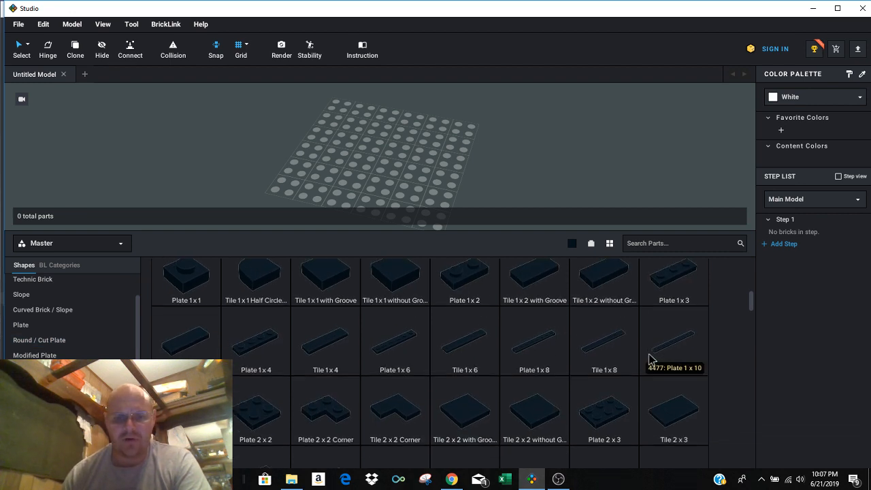
scroll(648, 356, down, 5)
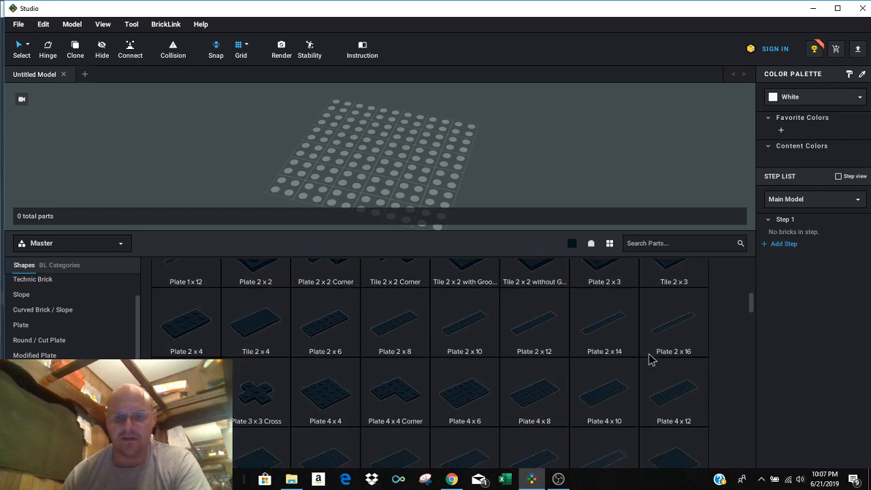
scroll(649, 359, down, 3)
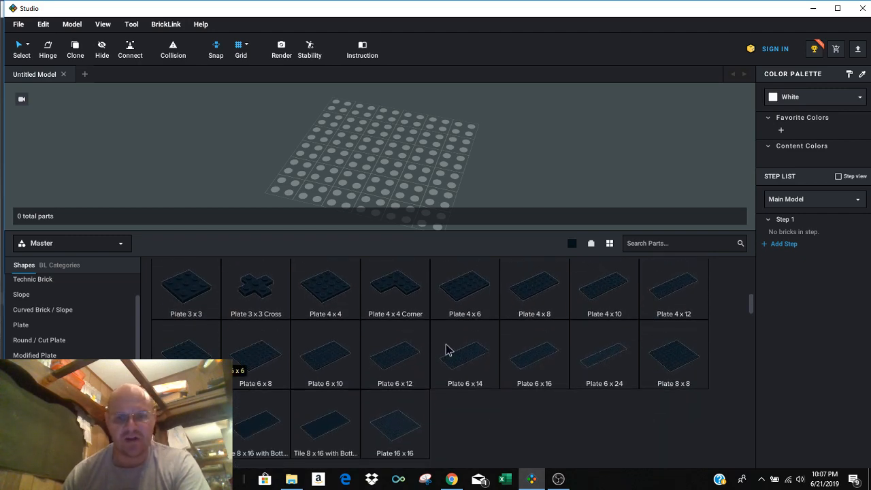
scroll(485, 346, down, 2)
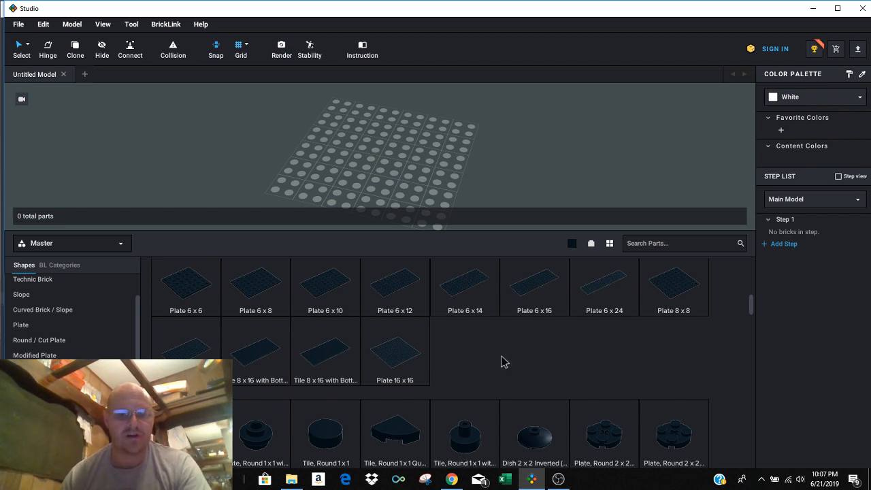
scroll(500, 361, up, 1)
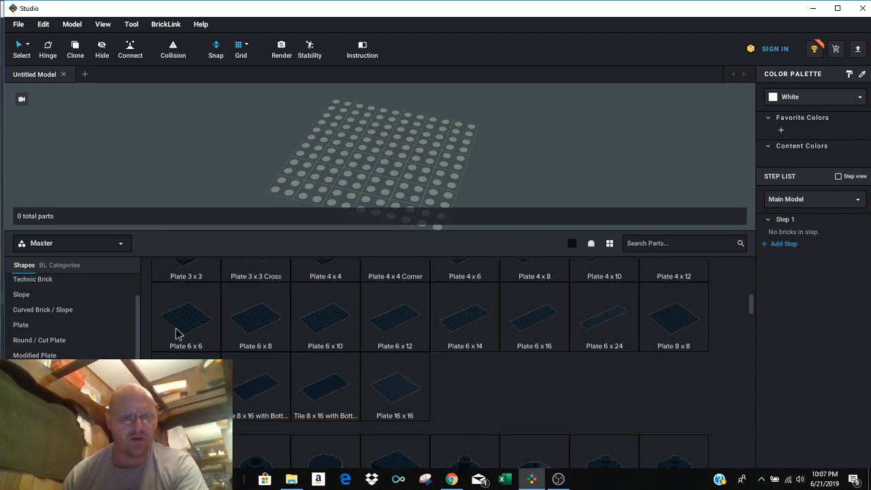
drag(182, 329, 390, 163)
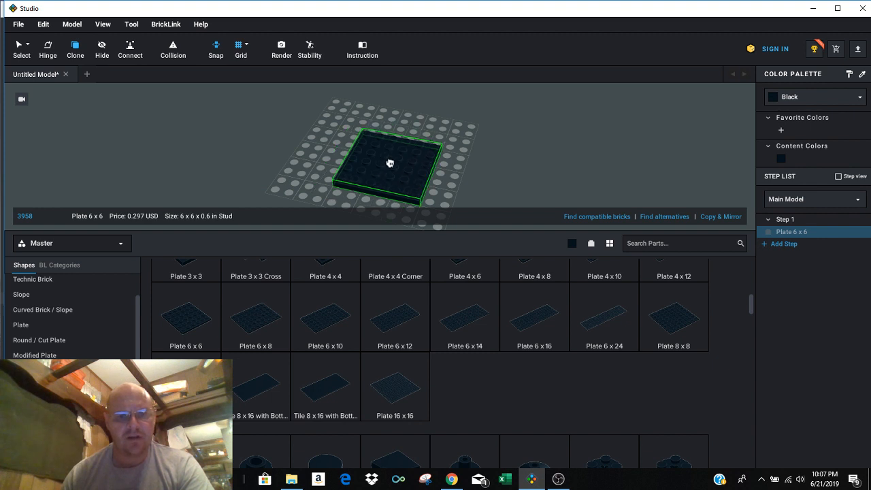
click(389, 165)
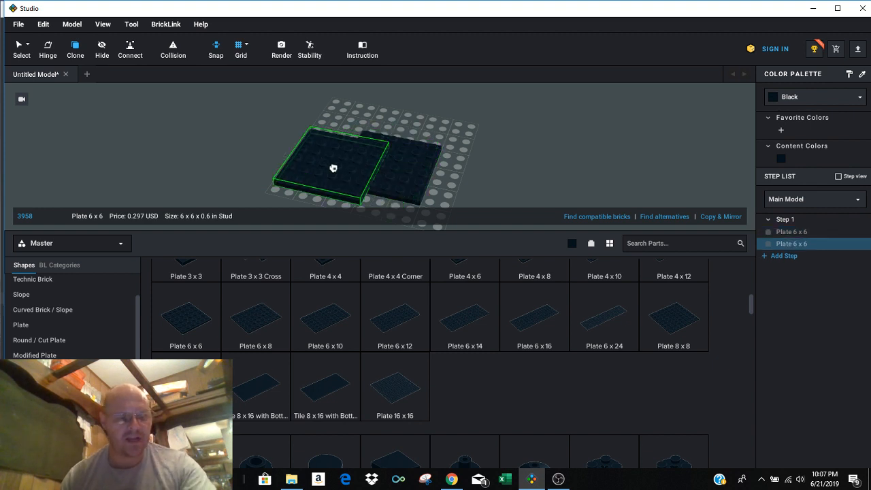
key(Escape)
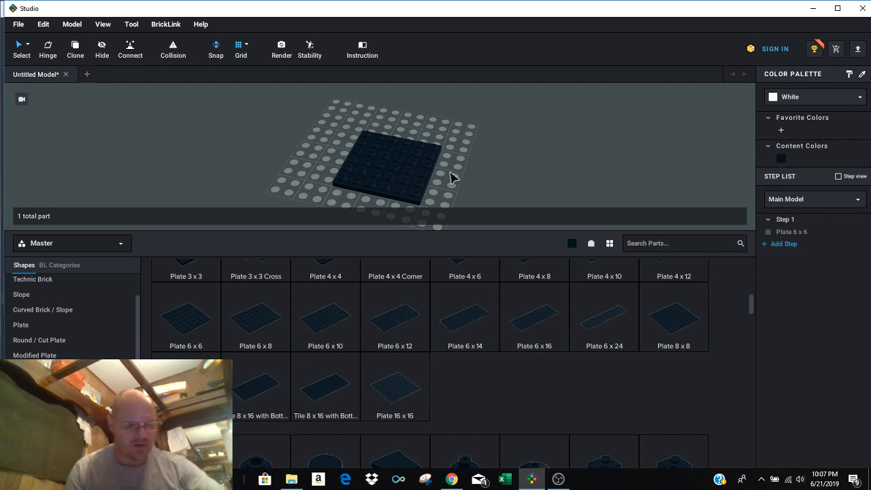
click(784, 245)
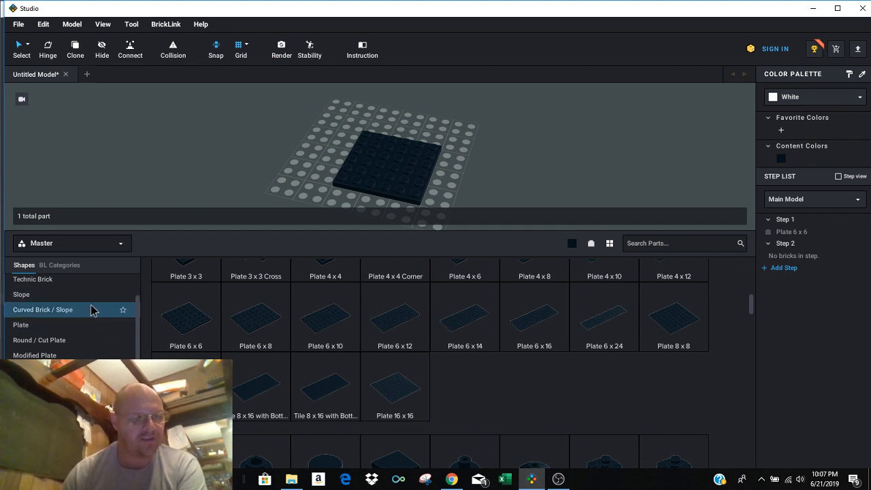
Place one black Brick 2 x 6 from the Brick shapes flat across the middle of the 6 x 6 plate, rotated a quarter turn
scroll(92, 310, up, 3)
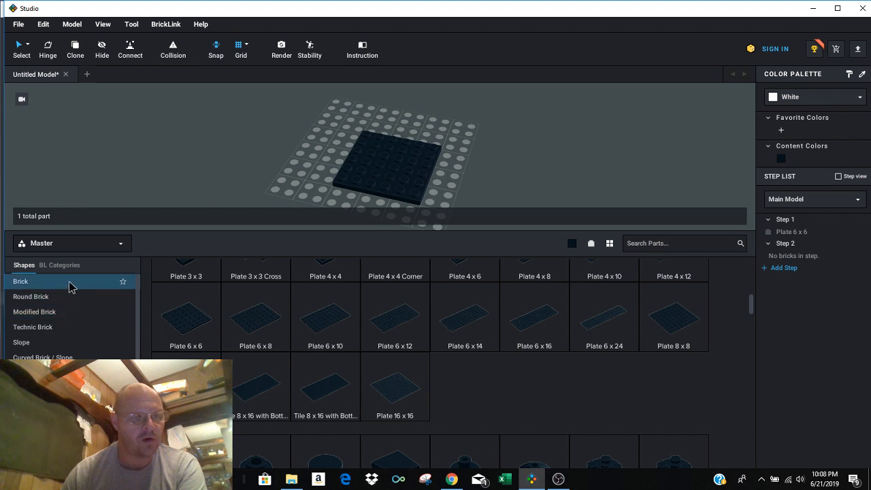
click(70, 286)
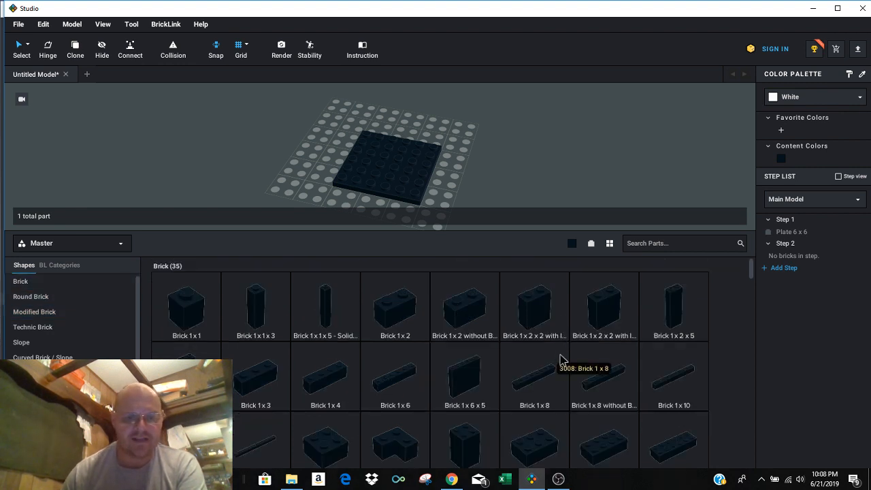
scroll(618, 346, down, 2)
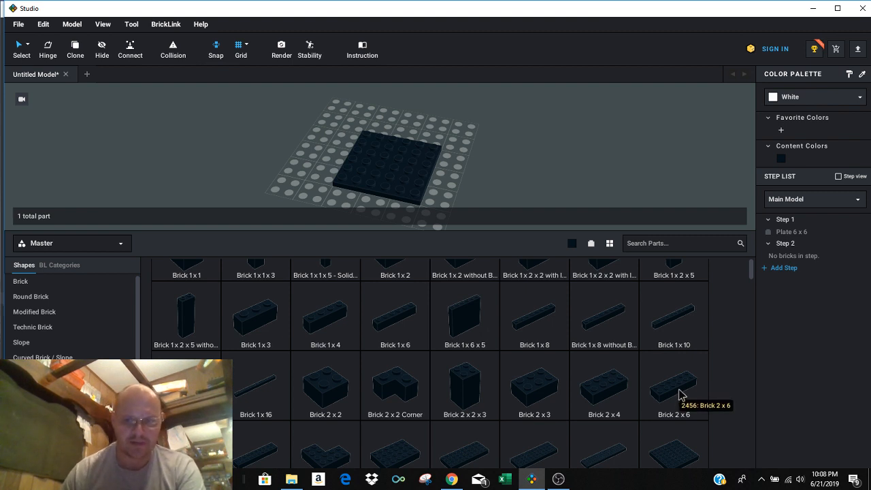
drag(680, 395, 398, 154)
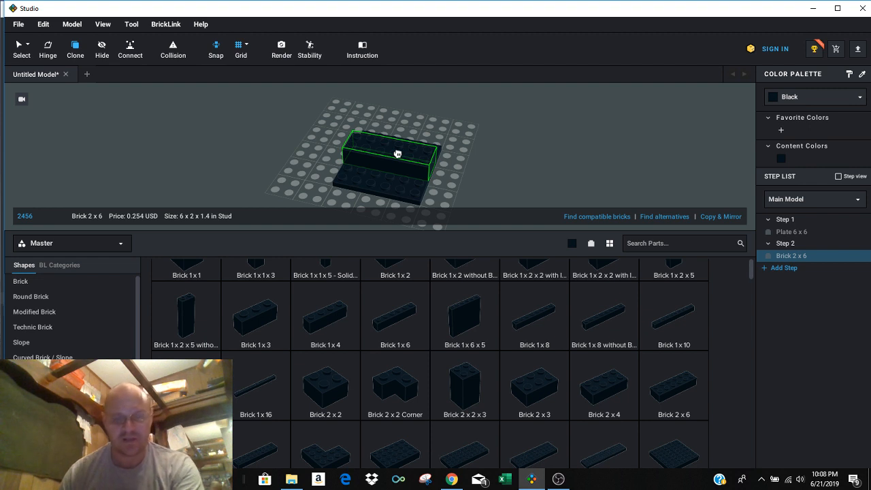
key(Right)
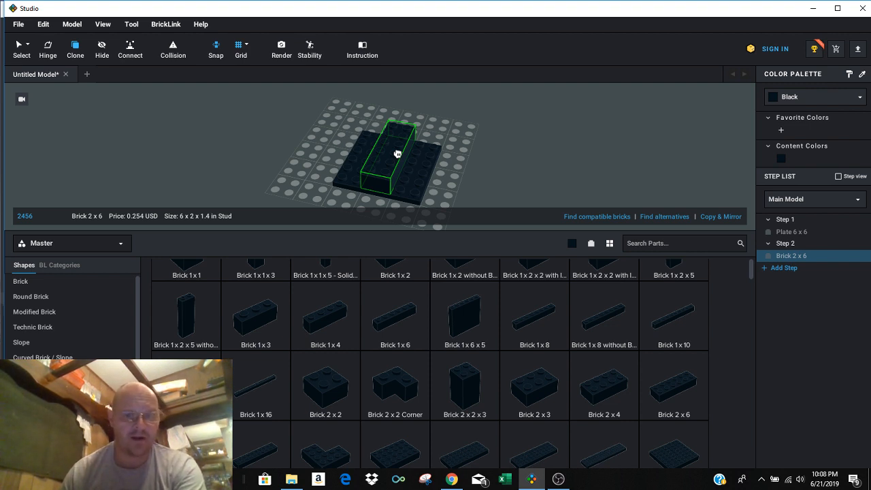
key(Up)
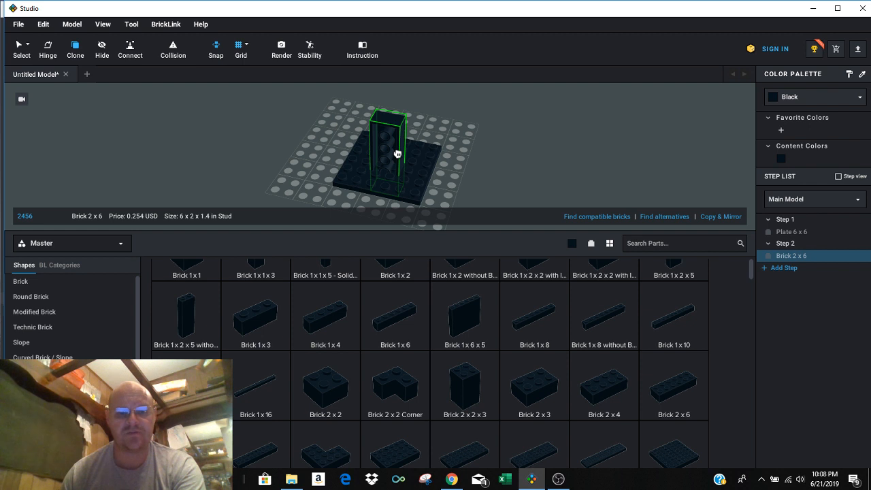
mouse_move(397, 154)
mouse_down()
mouse_move(383, 142)
mouse_move(288, 132)
mouse_move(399, 147)
mouse_up()
key(Down)
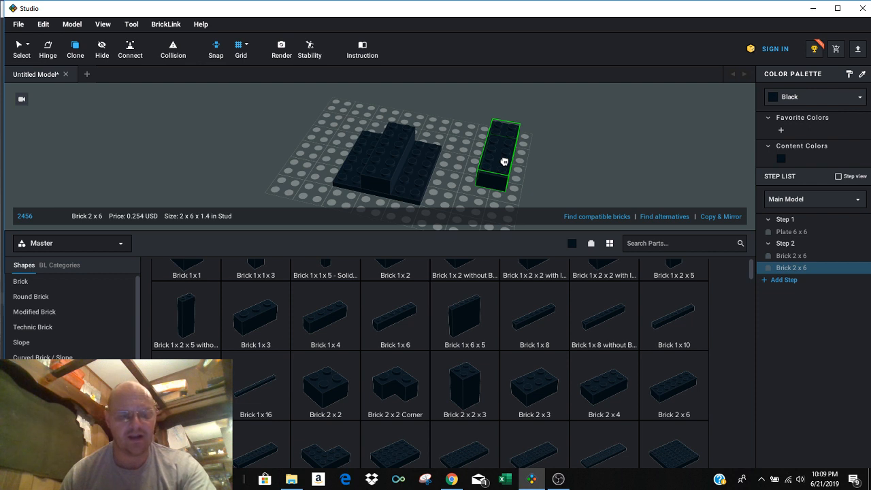
key(Escape)
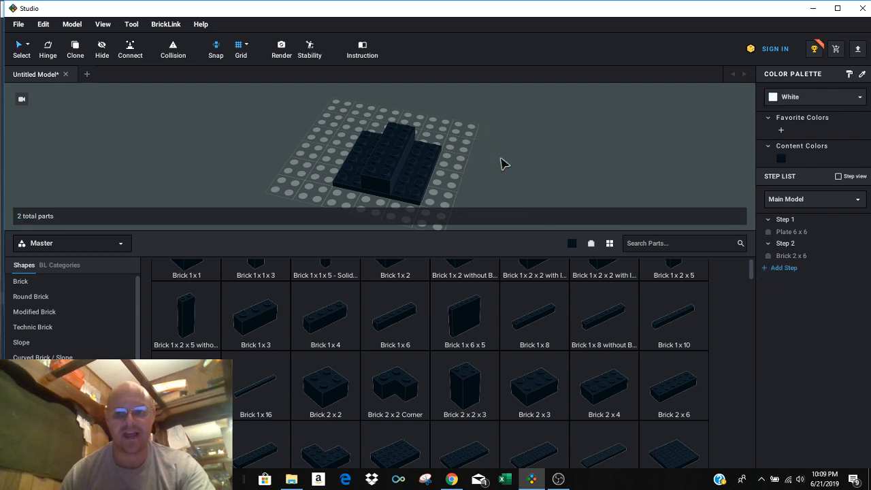
Turn on the step view for the step list and add a third building step
click(797, 232)
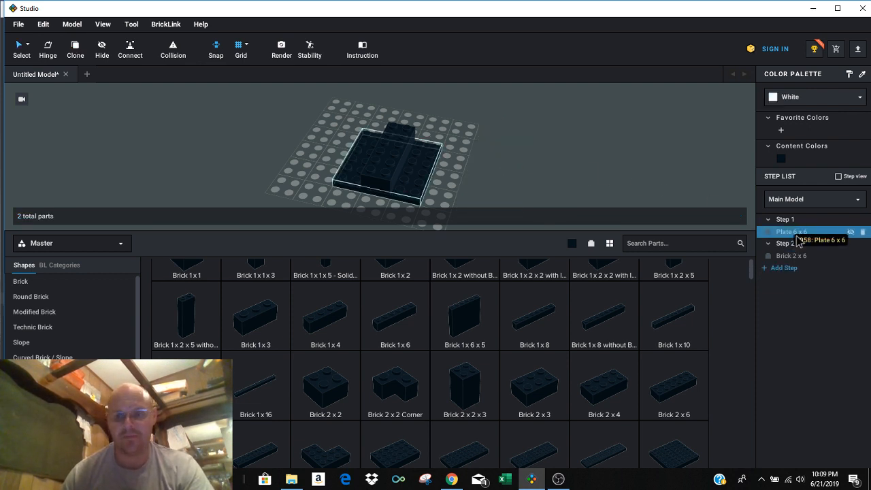
click(797, 244)
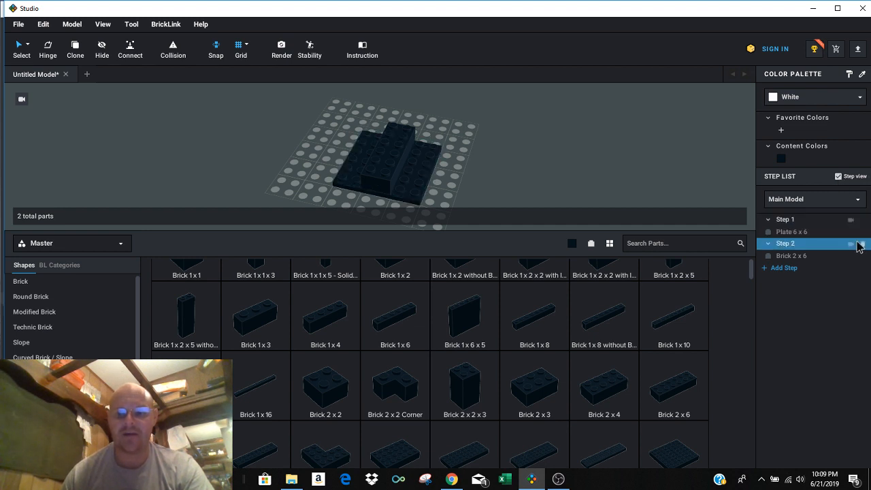
click(784, 268)
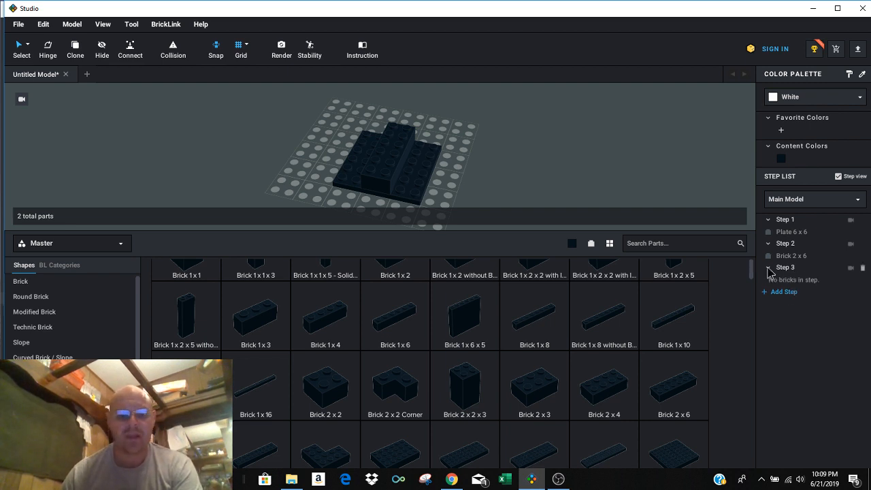
Place two black Technic Brick 1 x 6 with Holes on the plate, one along each long side of the Brick 2 x 6
click(67, 327)
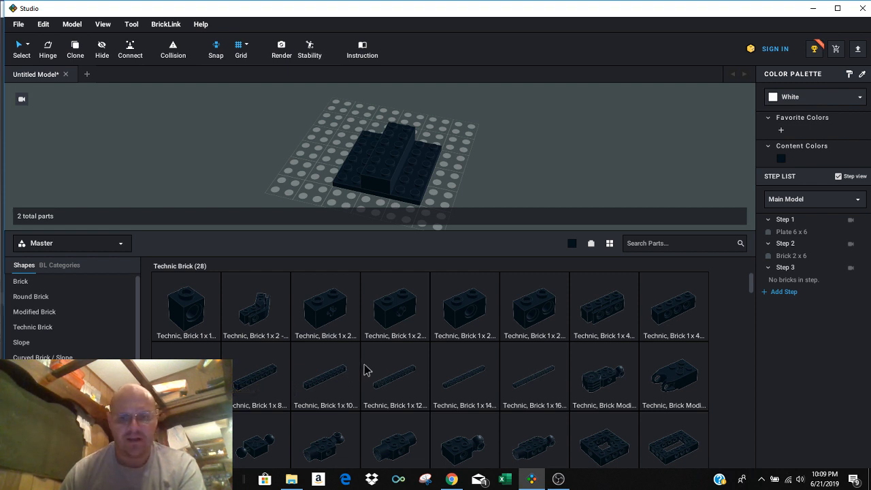
click(187, 376)
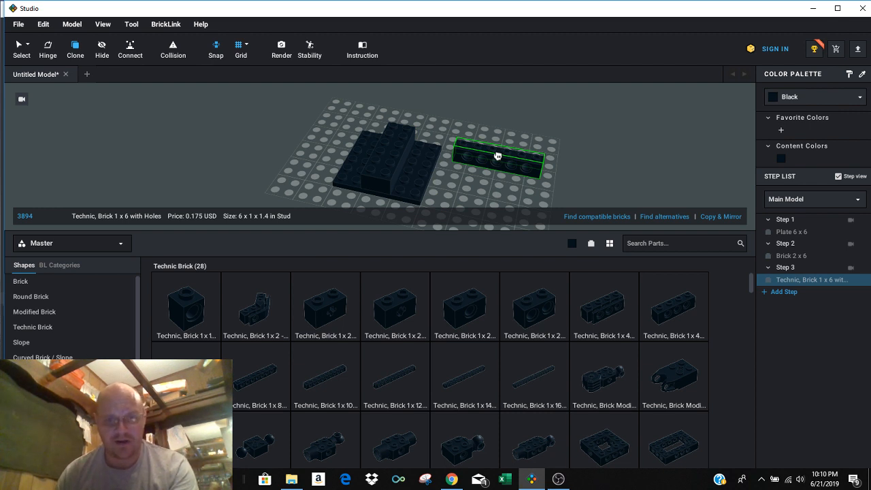
key(Right)
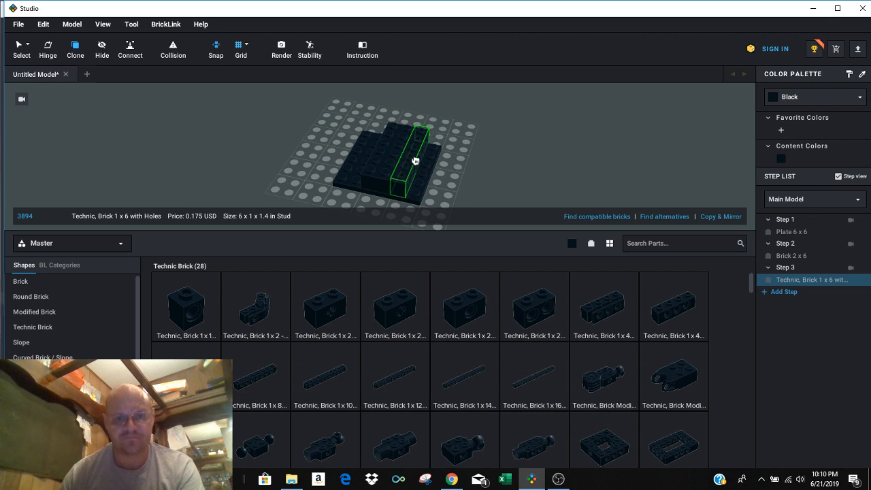
click(415, 160)
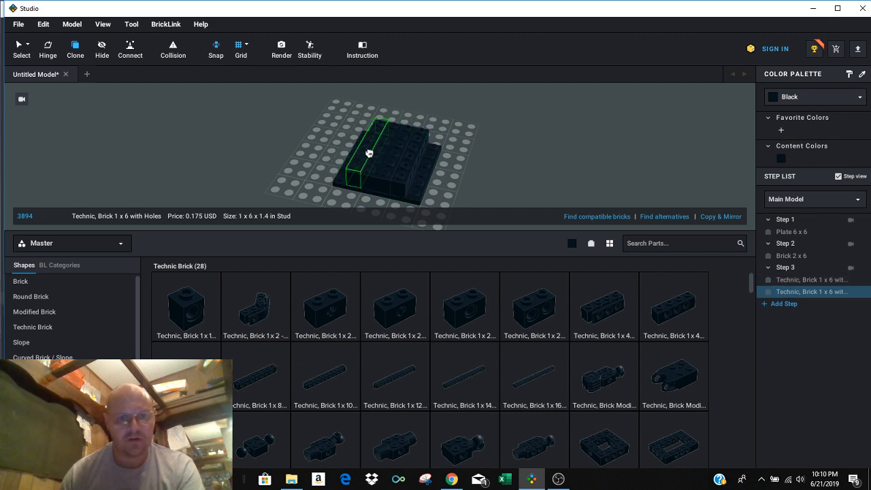
click(368, 153)
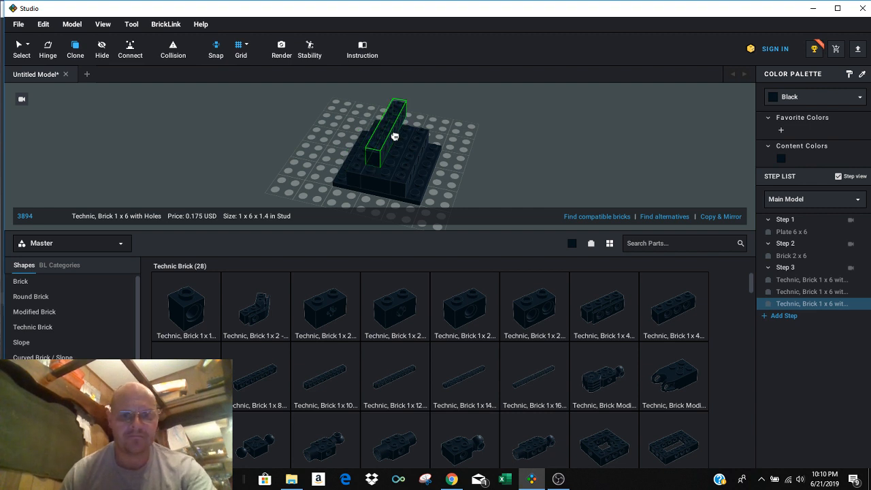
key(Escape)
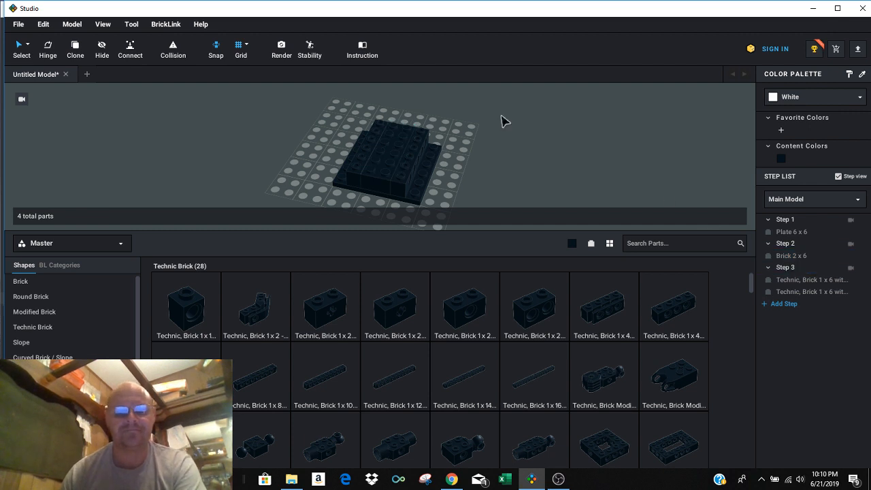
Try a selection box around the whole model and clear the selection
right_drag(510, 128, 537, 143)
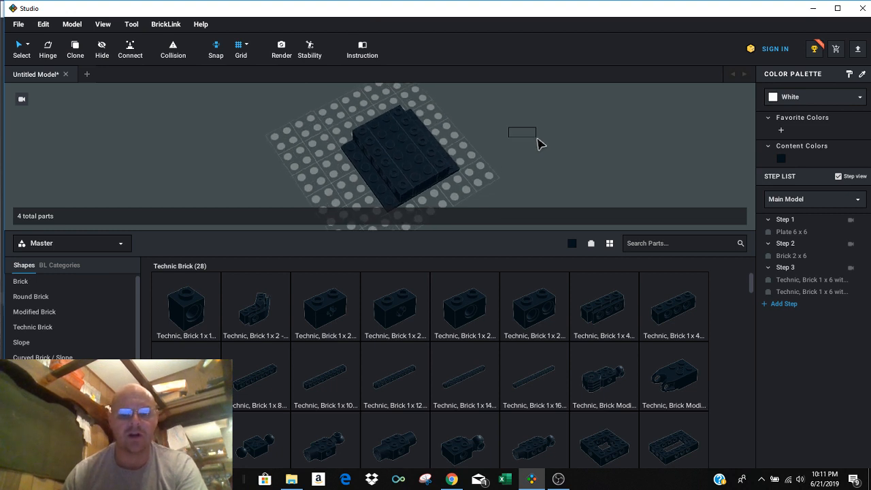
drag(537, 138, 537, 137)
drag(536, 107, 332, 200)
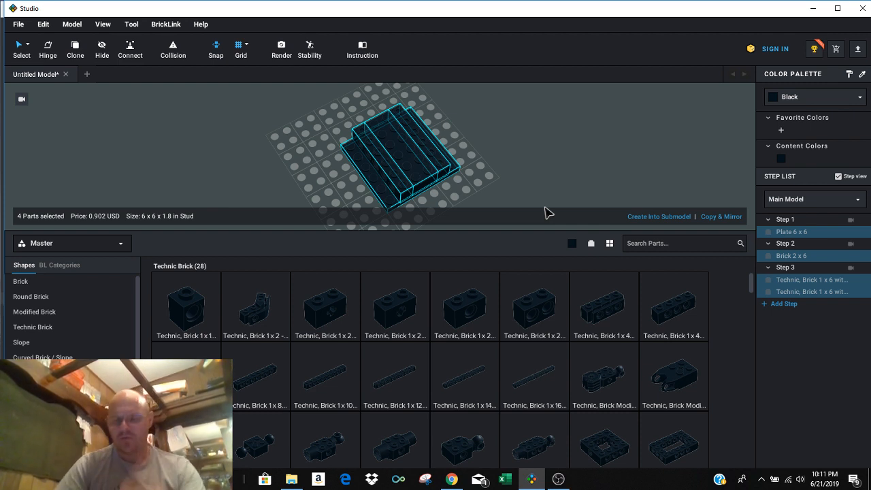
click(538, 142)
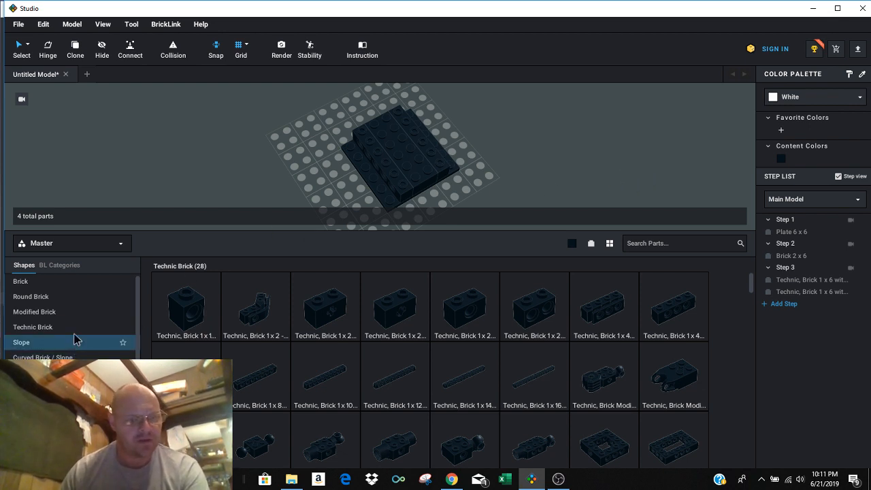
Show the Technic Linker shapes category in the parts palette
scroll(77, 325, down, 2)
scroll(78, 325, down, 8)
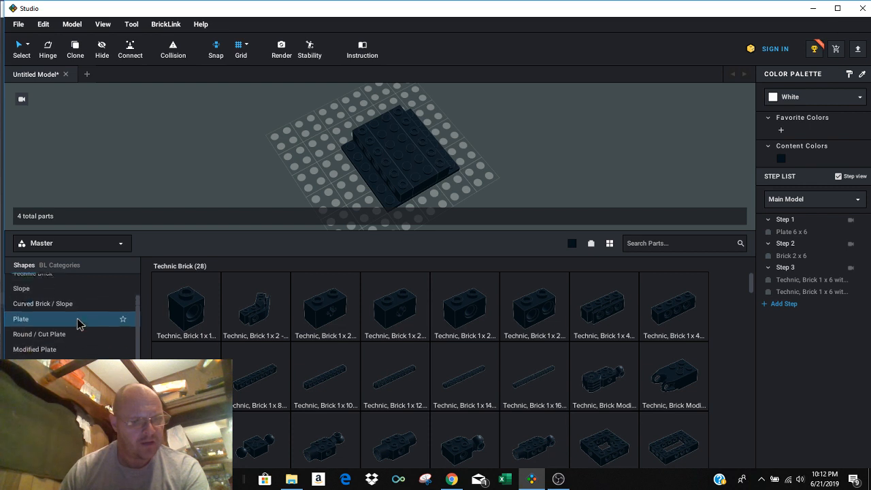
scroll(77, 323, down, 1)
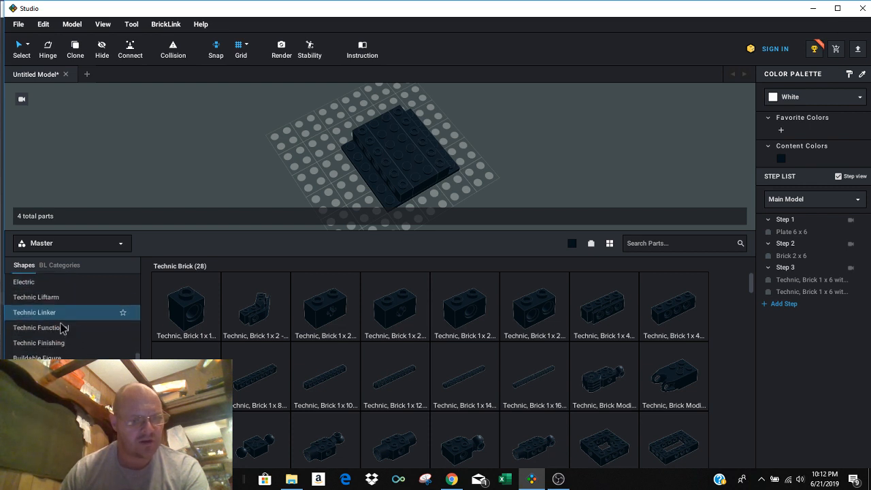
click(60, 317)
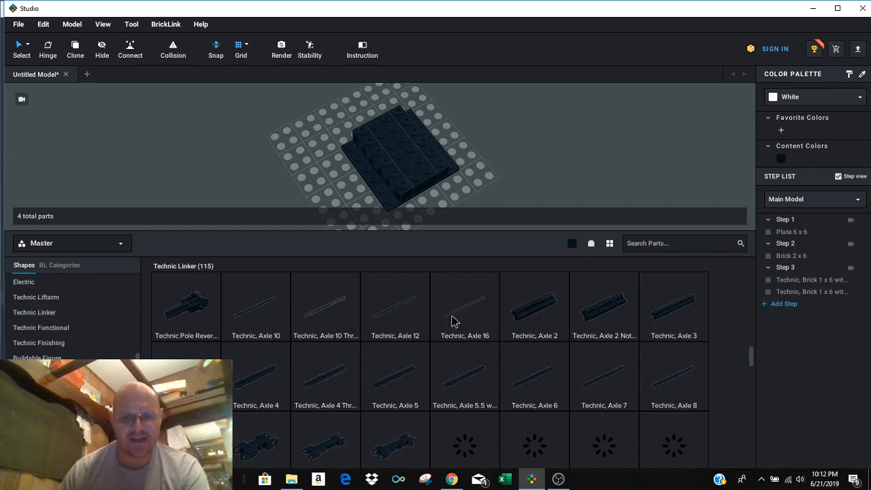
Insert two black Technic Pin 3L with Friction Ridges Lengthwise into the end holes of one Technic brick, pointing outward
scroll(486, 319, down, 5)
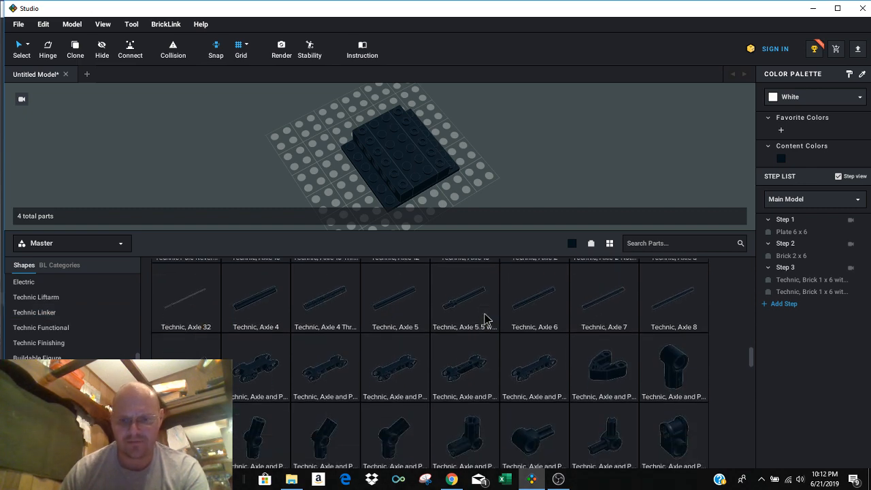
scroll(486, 319, down, 6)
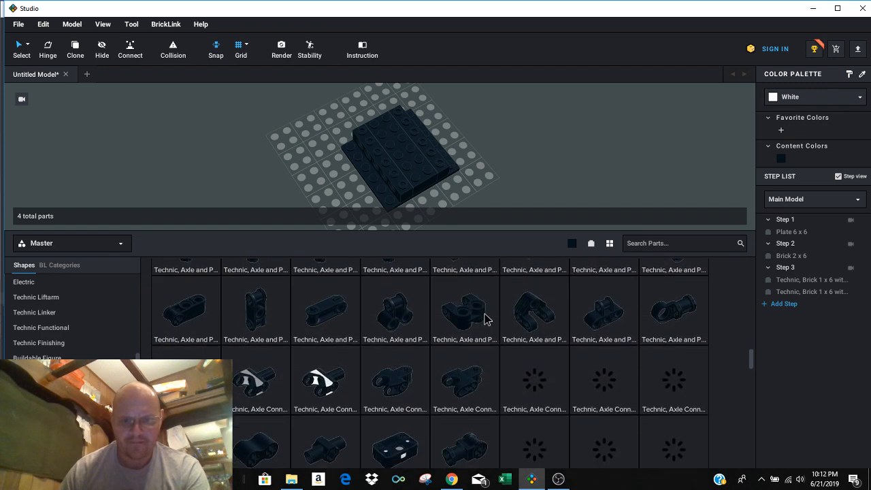
scroll(486, 319, down, 3)
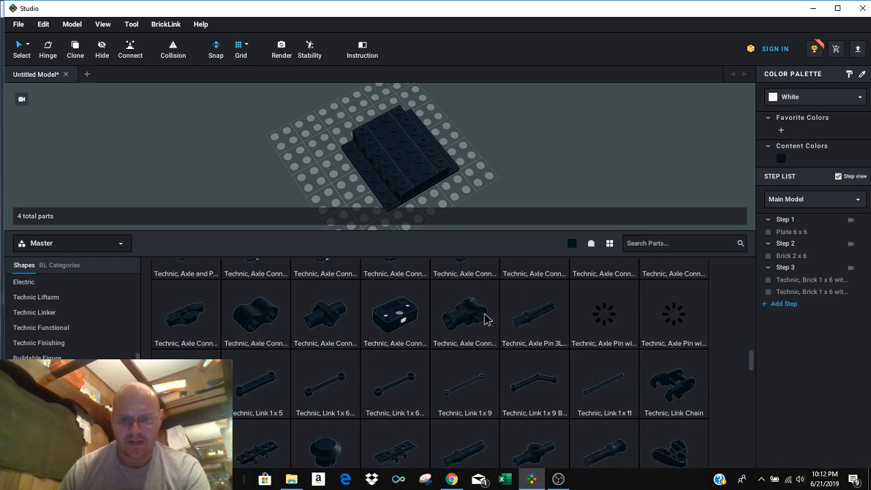
scroll(486, 319, down, 4)
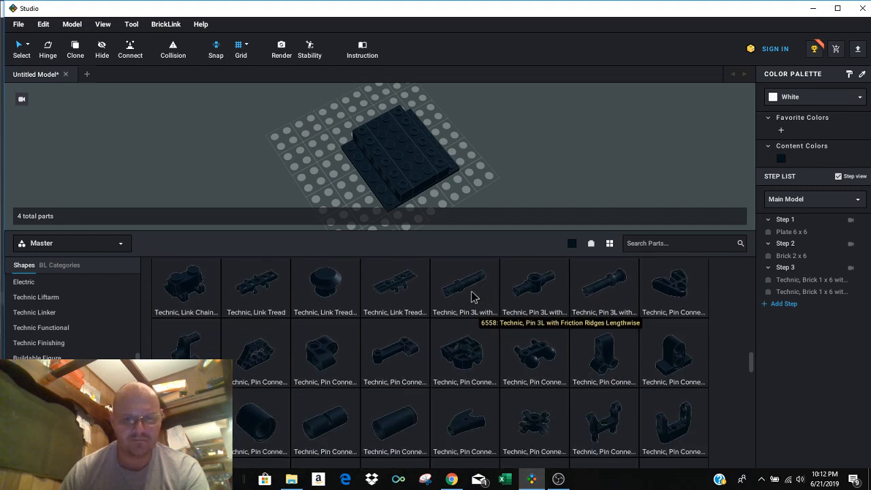
drag(474, 296, 453, 153)
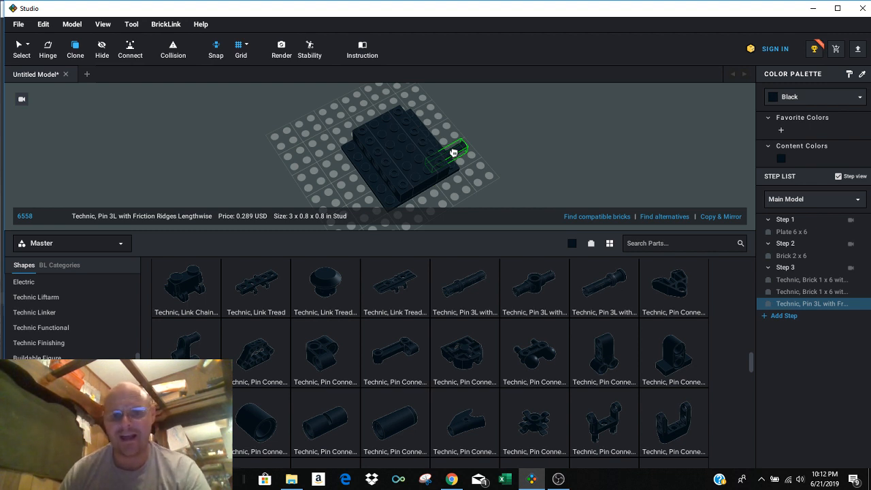
click(453, 152)
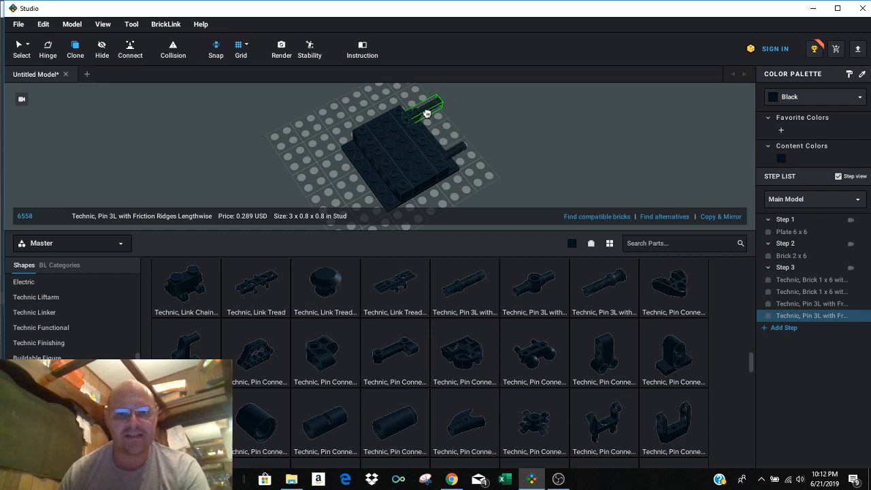
click(420, 112)
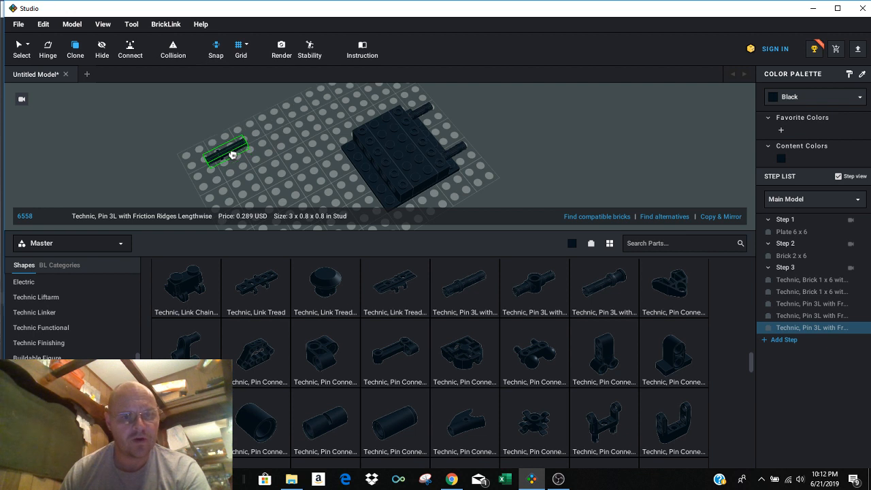
Insert two more Technic Pin 3L with Friction Ridges Lengthwise into the end holes of the Technic brick on the opposite side
right_drag(232, 155, 436, 149)
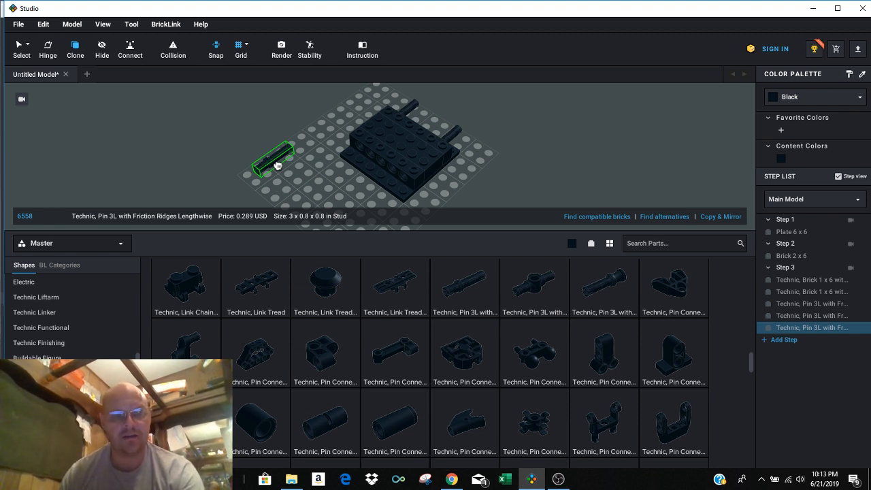
key(Right)
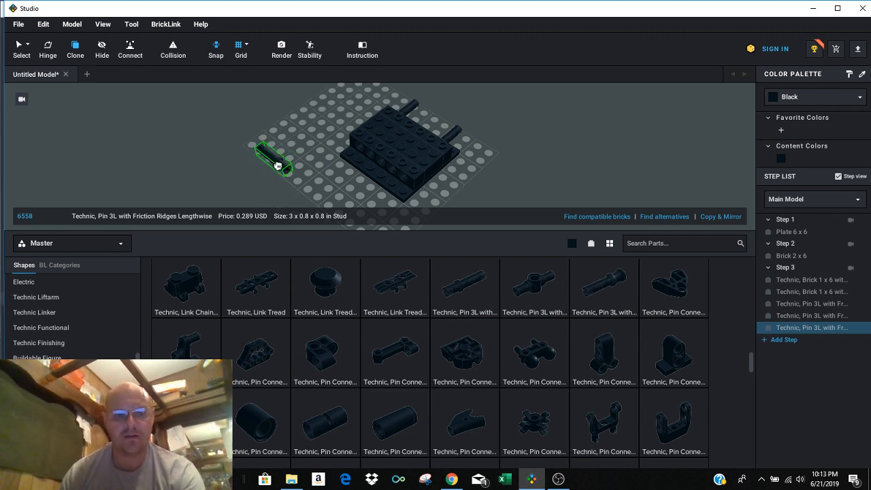
drag(278, 165, 350, 149)
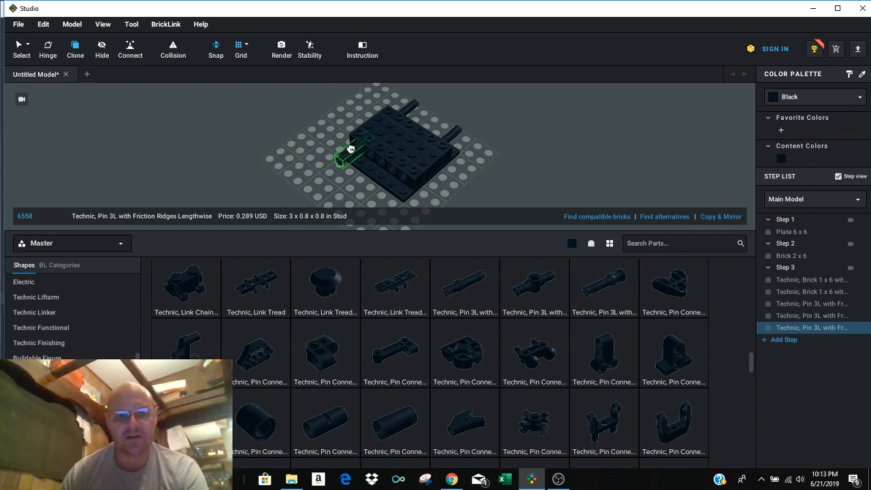
drag(349, 149, 399, 179)
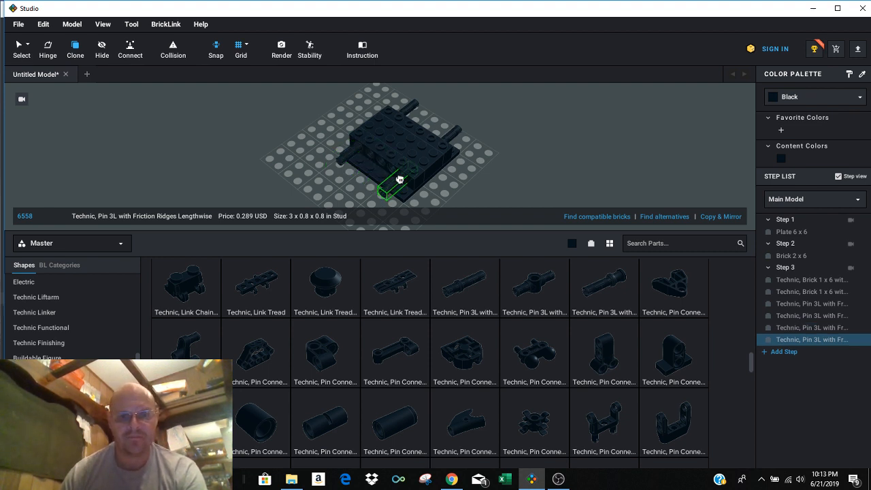
click(399, 179)
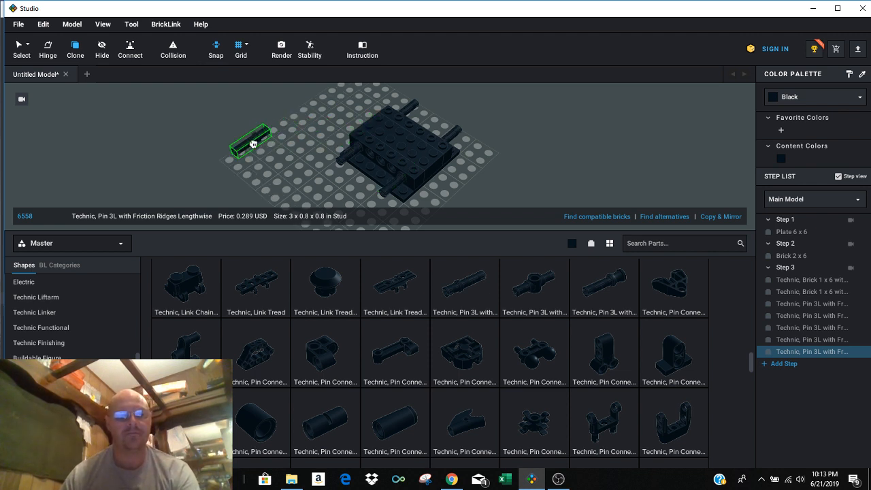
End pin placement, add a fourth build step and move both Technic Brick 1 x 6 parts from Step 3 into it
key(Escape)
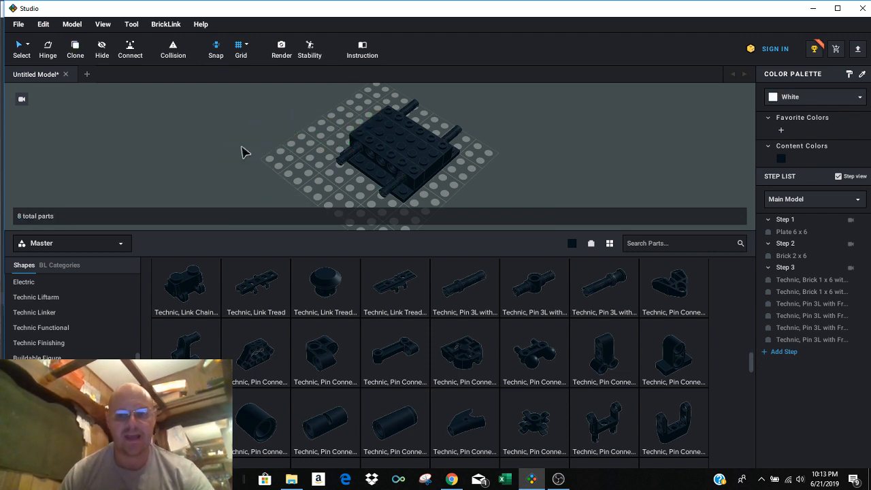
click(800, 338)
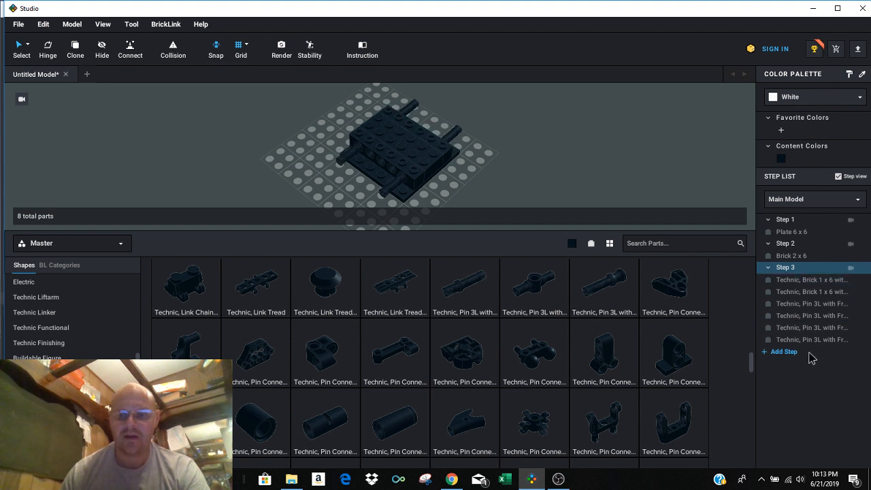
click(784, 352)
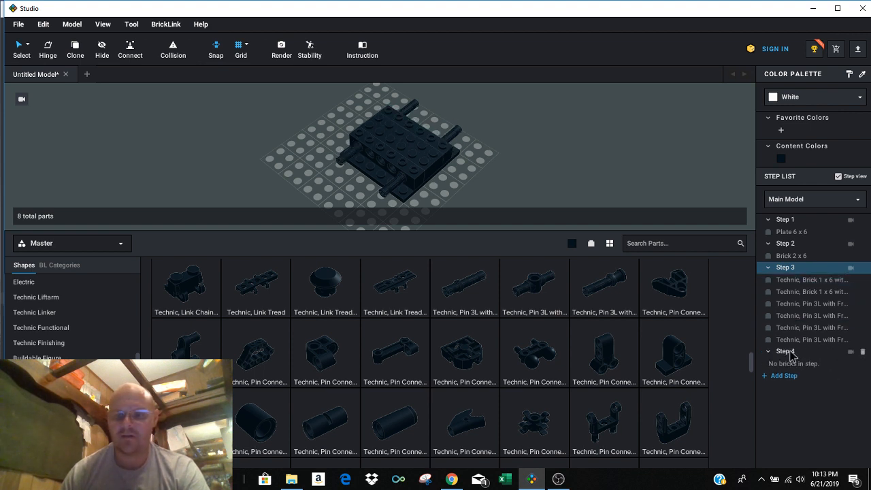
click(788, 352)
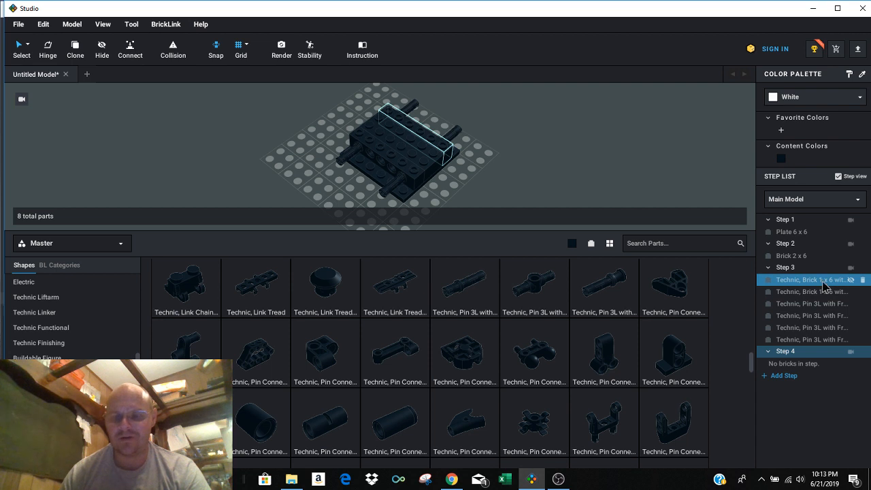
drag(824, 286, 826, 366)
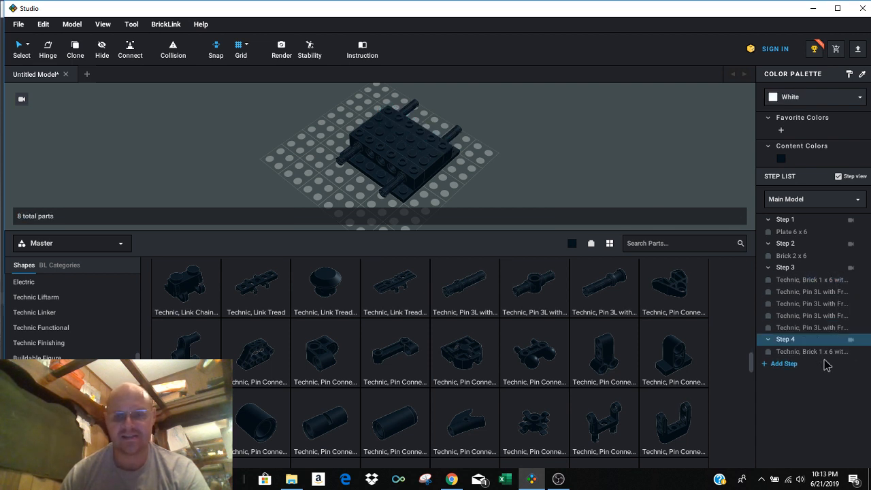
drag(825, 282, 820, 358)
click(820, 357)
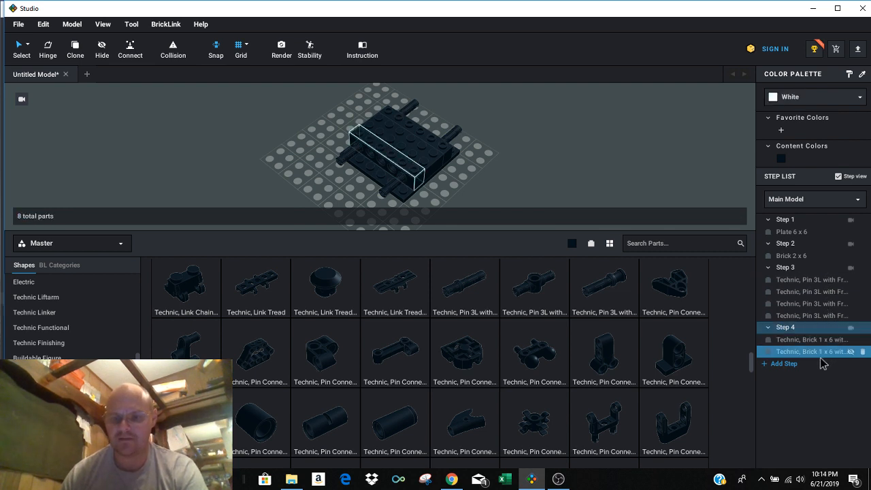
Preview the build steps and reorder the last two so the Technic bricks form Step 3 and the pins Step 4
click(793, 220)
click(787, 245)
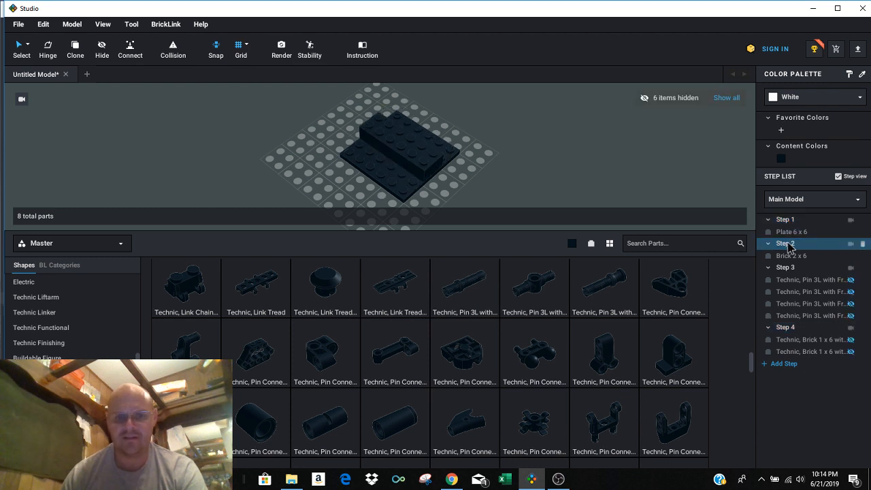
click(796, 267)
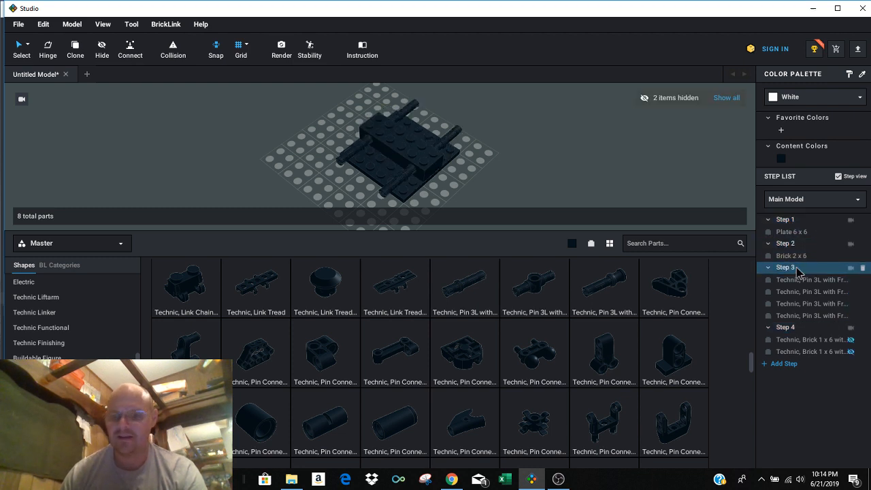
drag(797, 271, 826, 378)
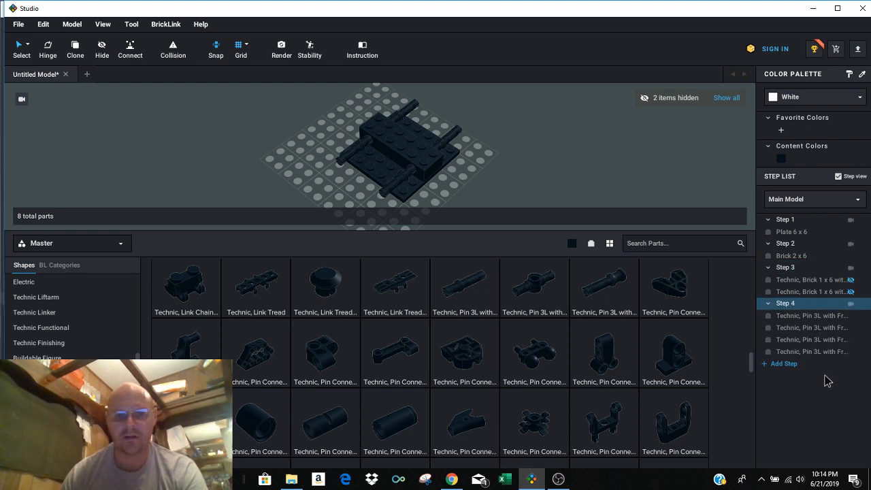
click(816, 270)
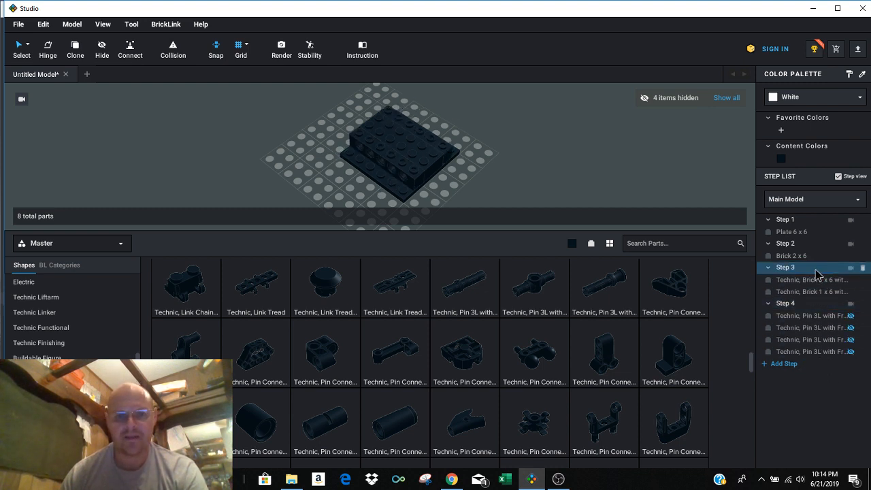
click(800, 305)
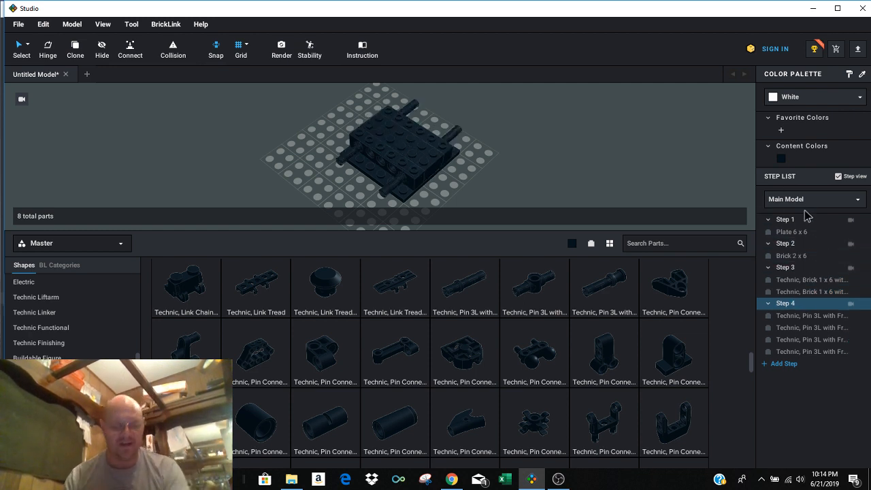
Add a fifth build step and show the Technic Brick shapes category in the parts palette
click(784, 364)
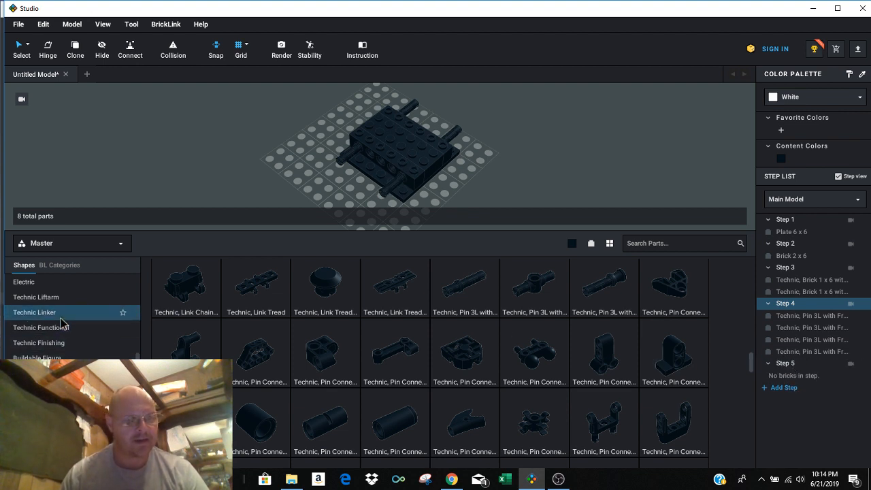
scroll(61, 322, up, 3)
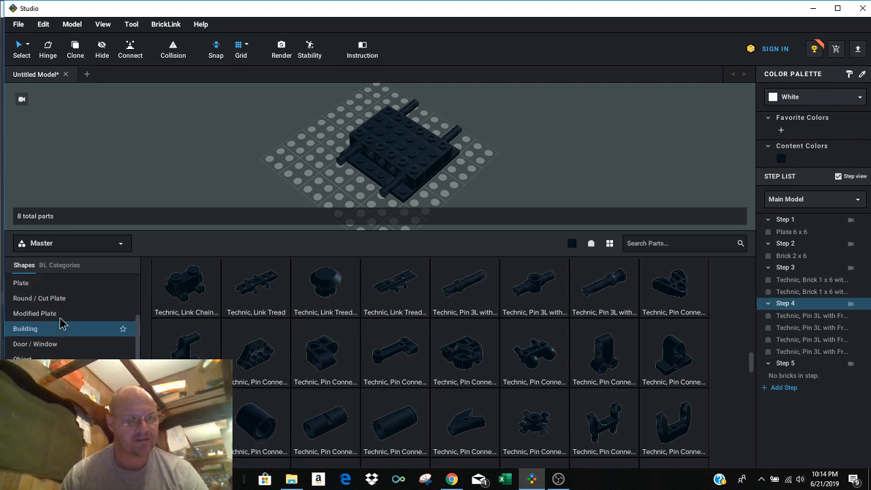
scroll(61, 323, up, 5)
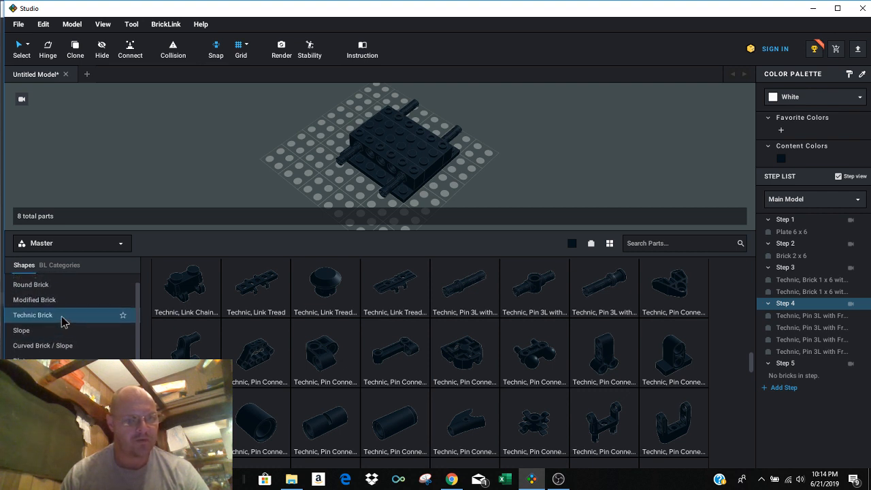
click(63, 322)
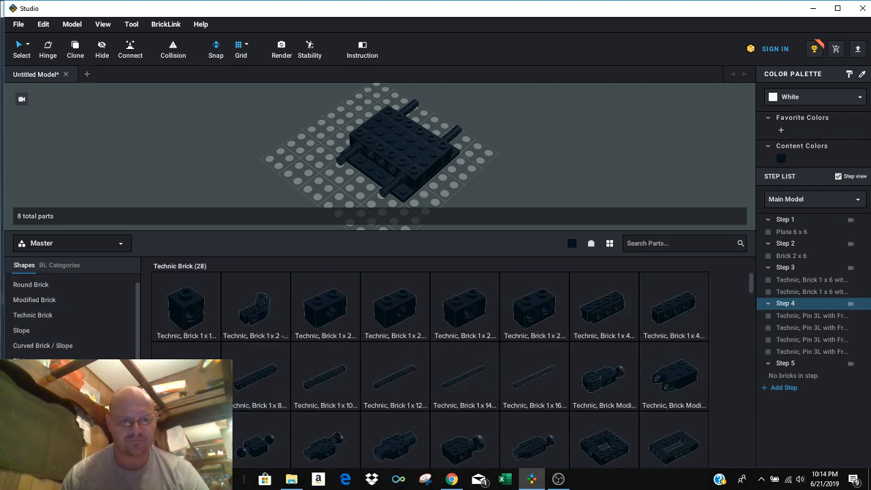
Place a black Technic Brick 1 x 6 with Holes, rotated parallel to the inner Technic brick, on the two pins of one side
click(195, 355)
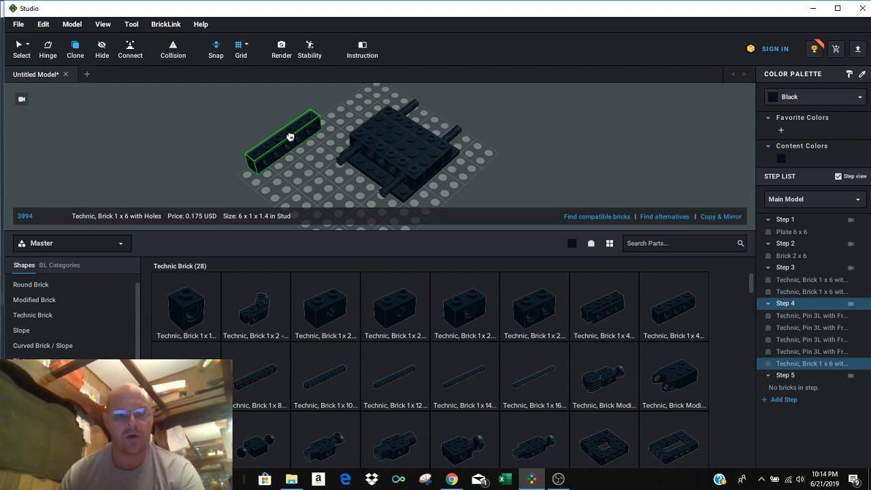
key(Right)
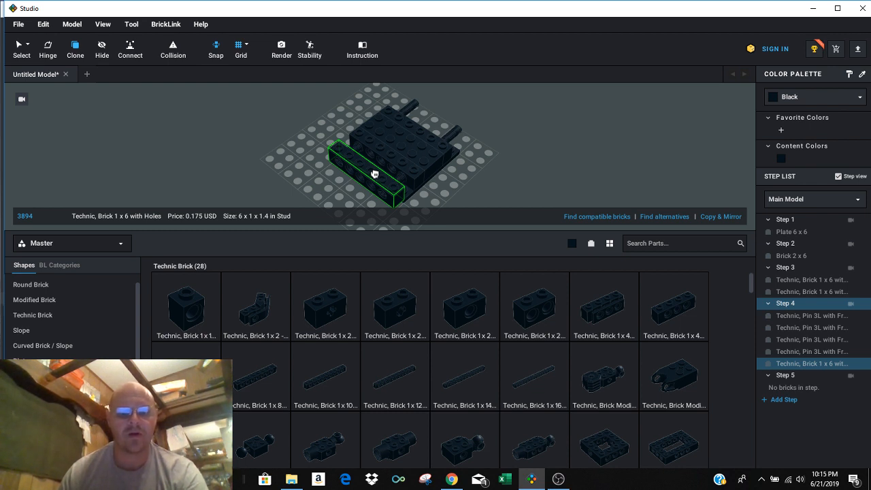
click(373, 175)
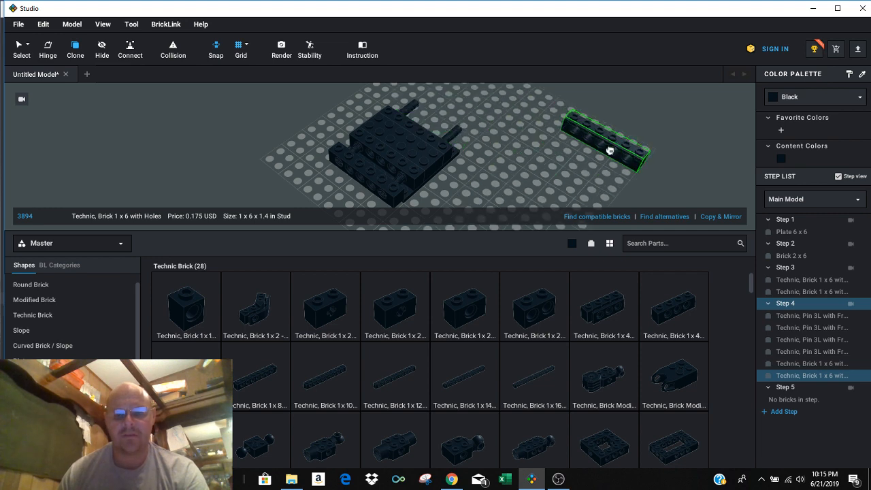
Place a second black Technic Brick 1 x 6 with Holes on the two pins of the opposite side and end placement
right_drag(609, 151, 560, 145)
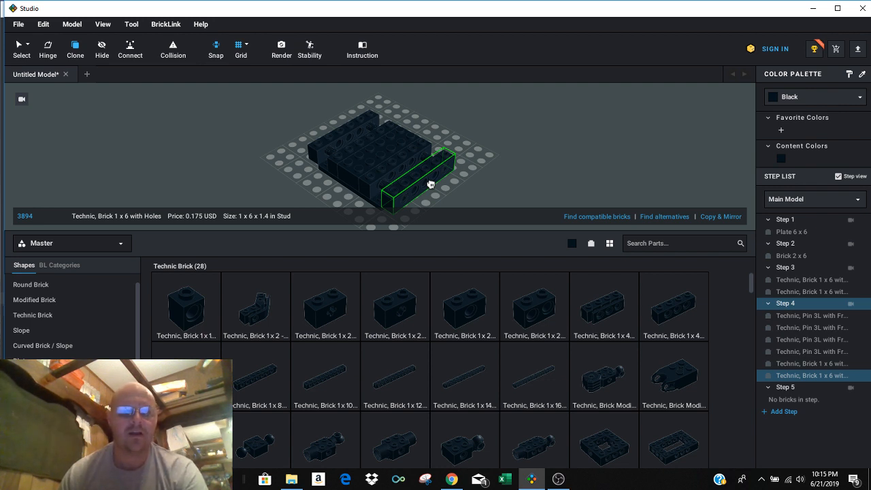
click(430, 185)
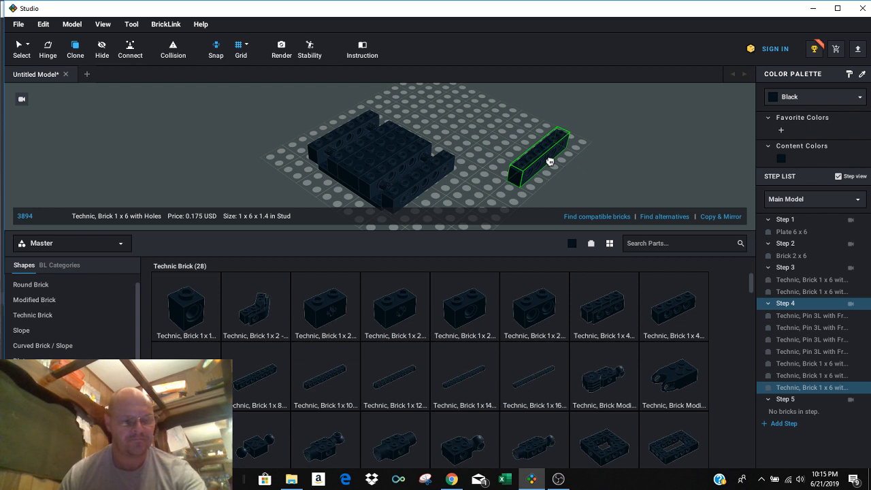
key(Escape)
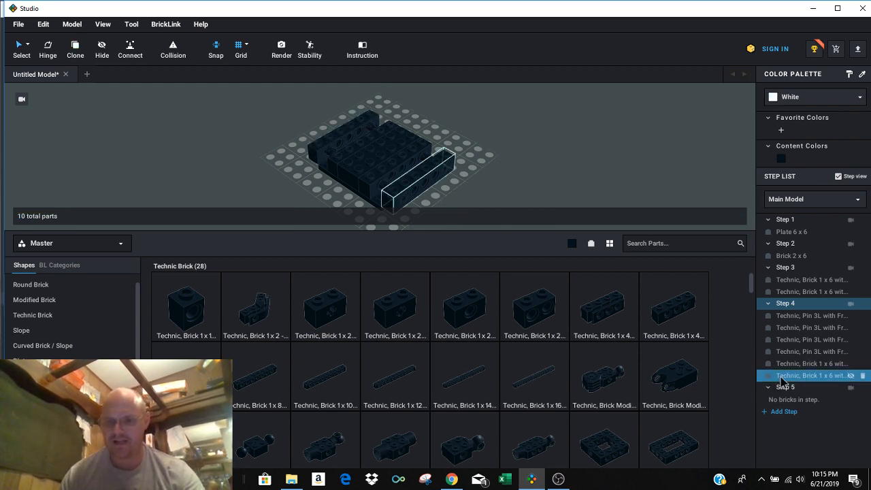
Move the two outer Technic Brick 1 x 6 parts from Step 4 into Step 5, and add a sixth build step
click(813, 375)
click(818, 364)
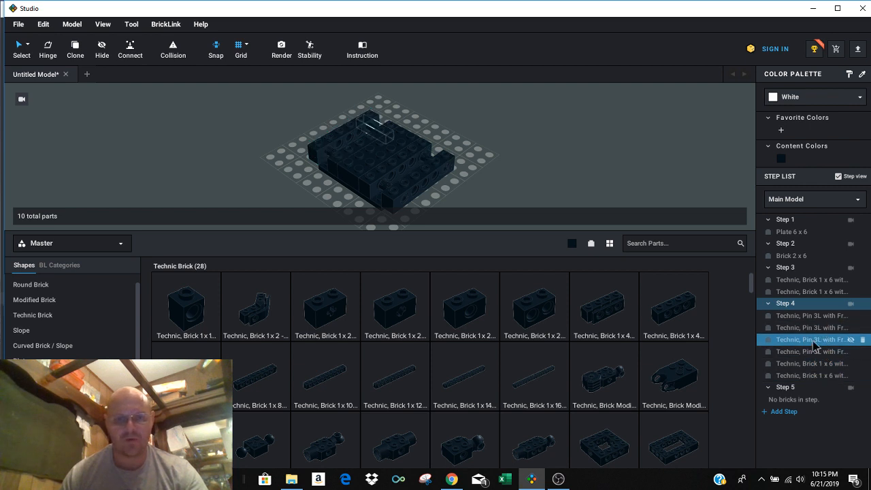
drag(808, 376, 823, 406)
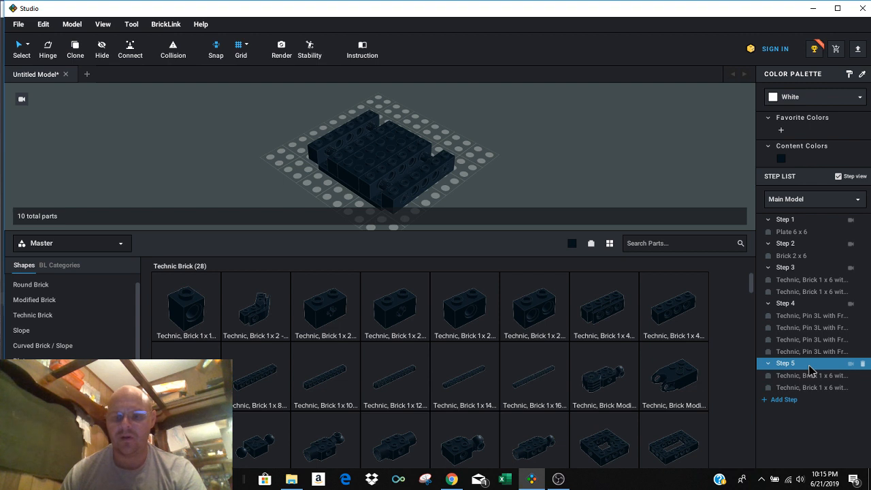
click(790, 400)
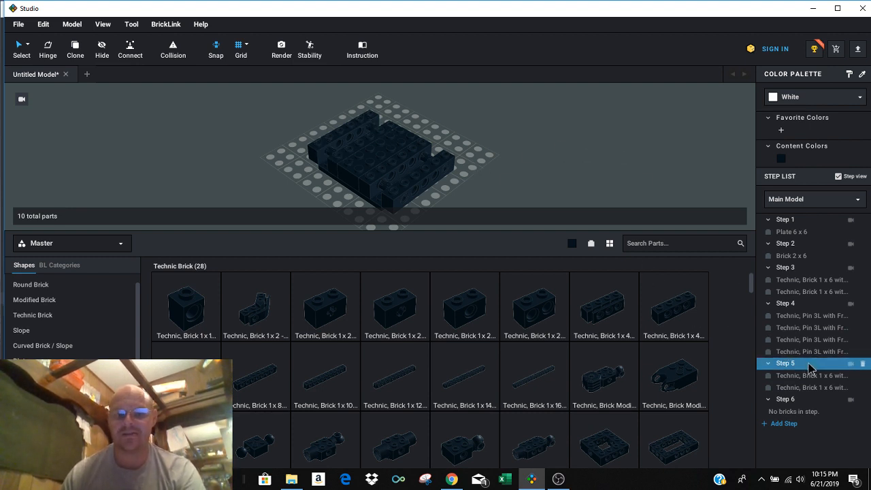
click(814, 402)
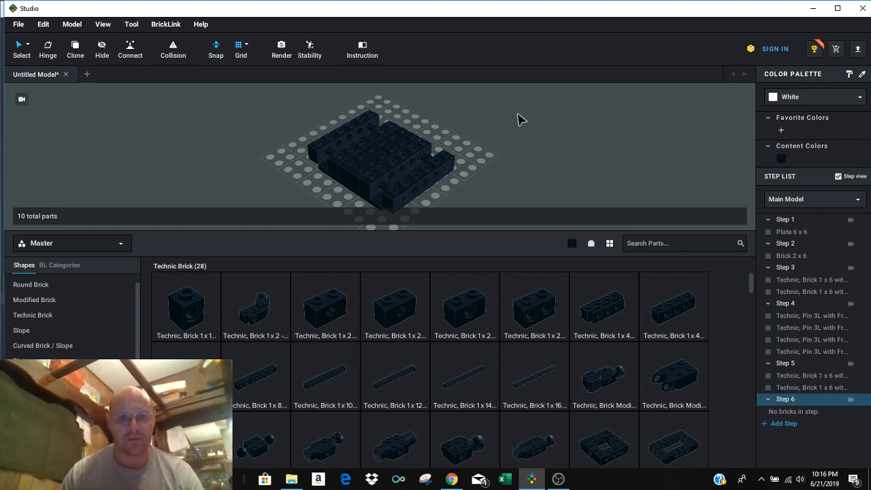
Examine the underside of the model from below, both close up and from farther away
right_drag(516, 114, 536, 142)
right_drag(541, 158, 566, 210)
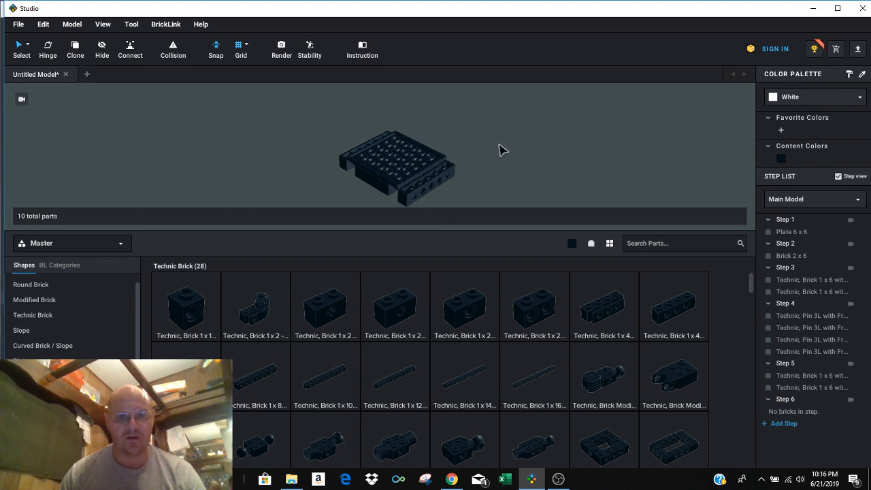
scroll(500, 149, up, 1)
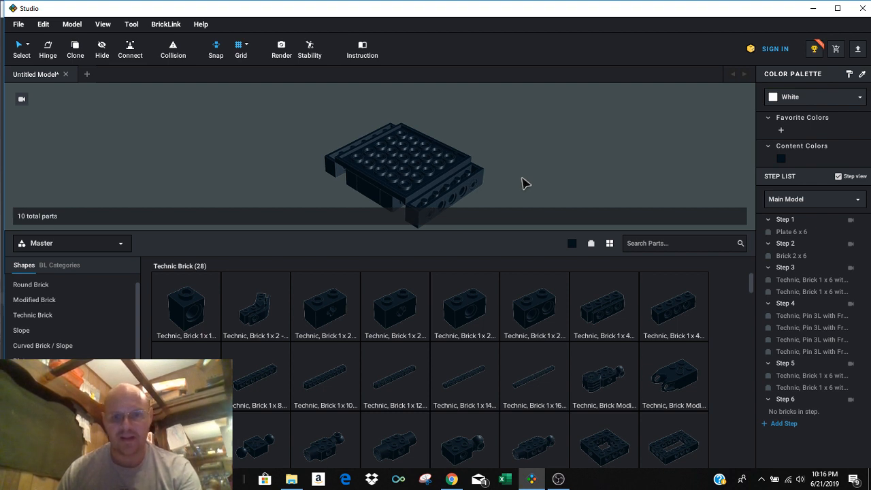
right_drag(522, 181, 490, 143)
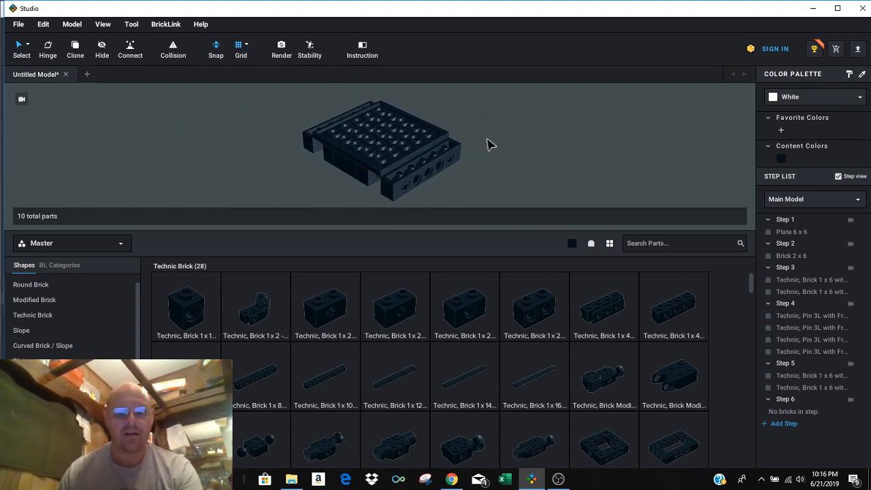
scroll(489, 141, down, 2)
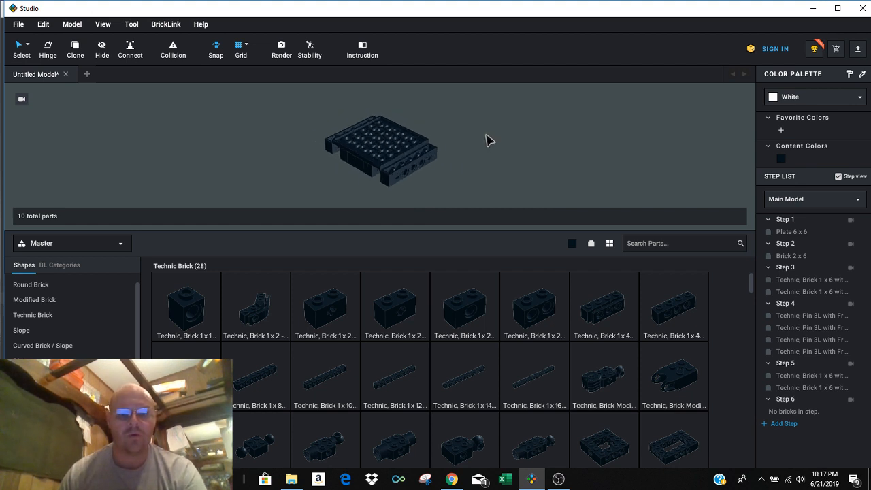
scroll(489, 141, up, 4)
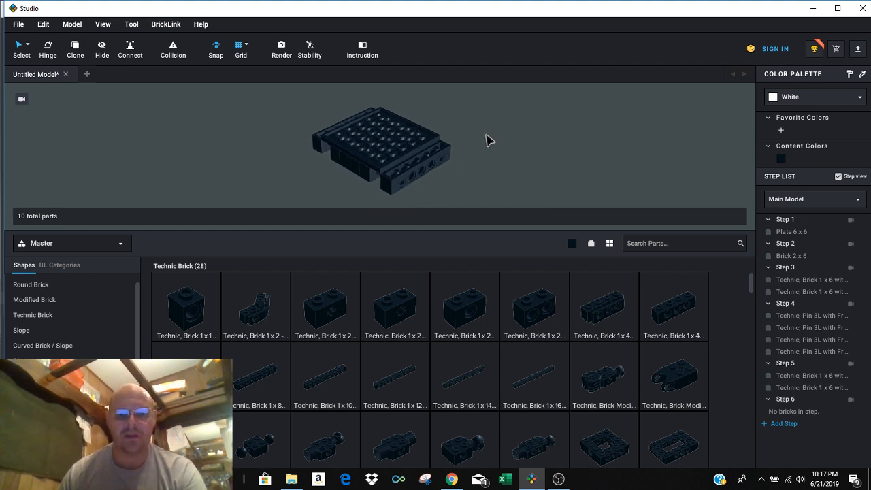
scroll(488, 140, down, 2)
scroll(488, 140, up, 2)
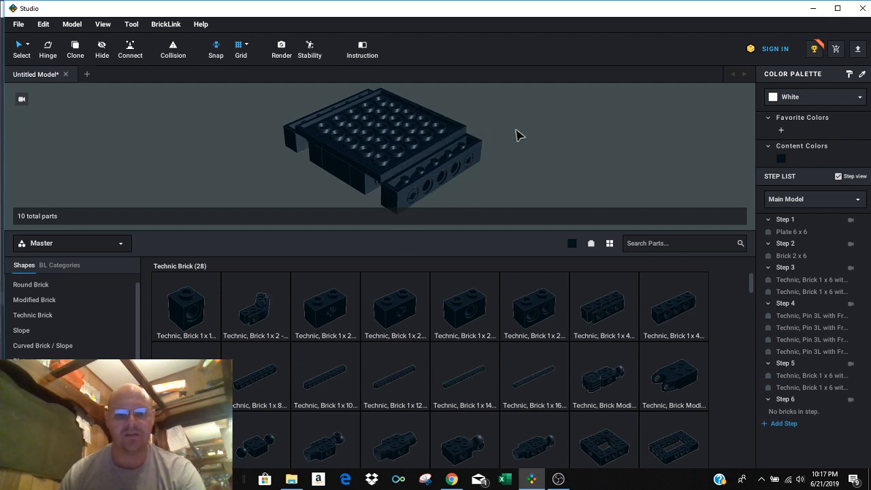
scroll(522, 130, down, 2)
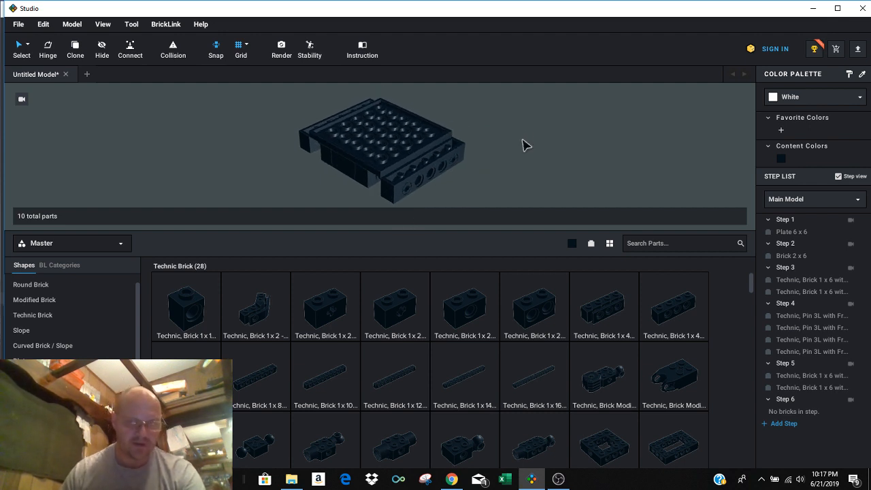
Make Step 6 the active build step and show the Brick shapes category in the parts palette
click(800, 404)
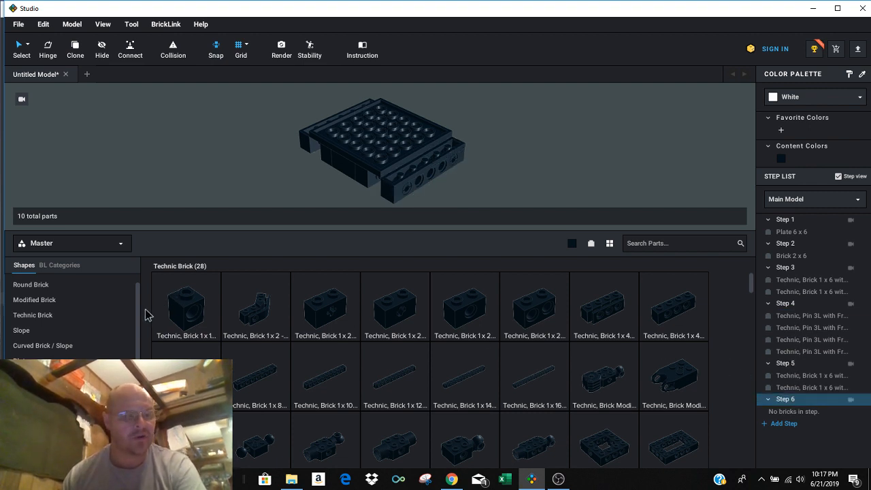
scroll(76, 319, up, 1)
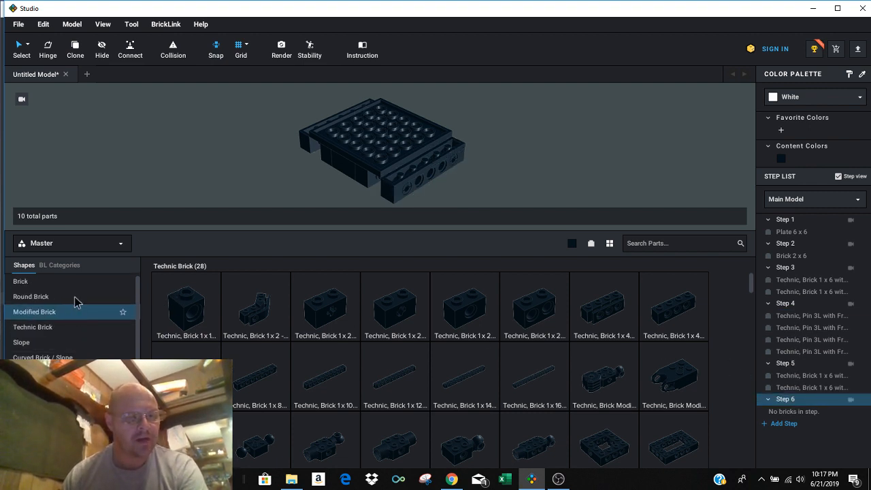
click(76, 284)
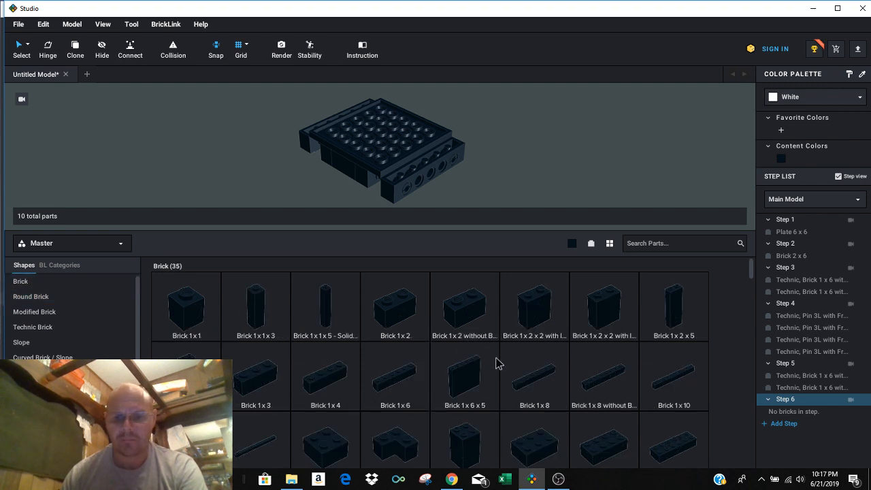
Place two black Brick 1 x 10 parts on the model's underside in Step 6, one along each side, and end placement
drag(669, 396, 555, 150)
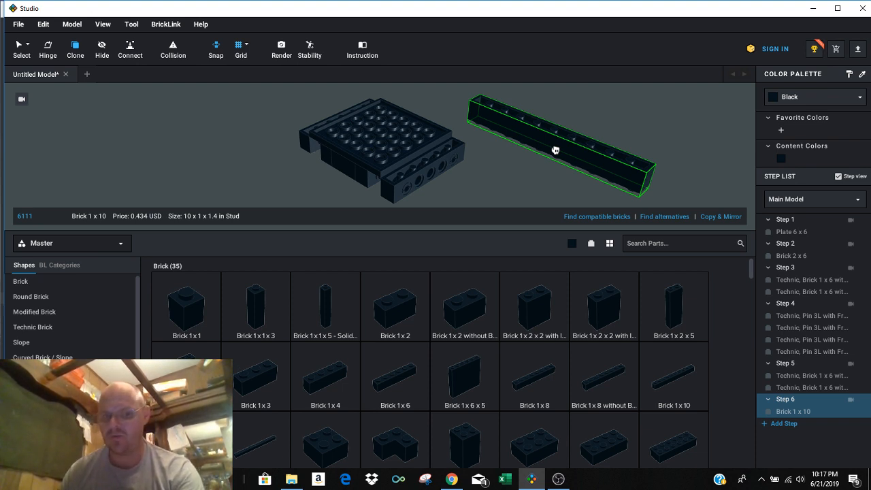
drag(555, 150, 427, 151)
click(426, 150)
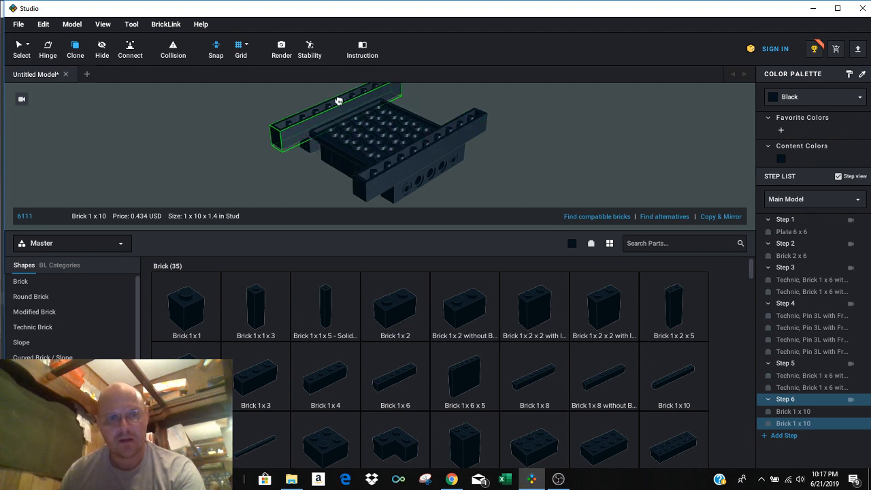
click(338, 101)
key(Escape)
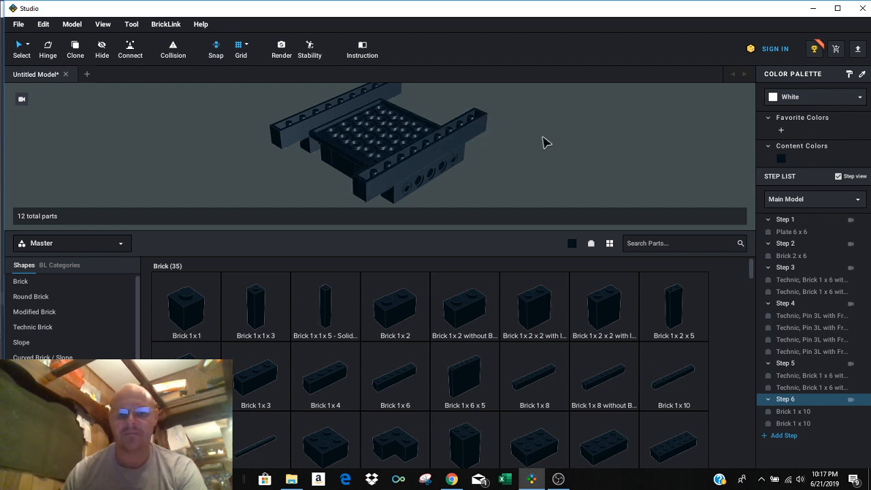
Save the underside view as the camera view for Step 6 and an angled view from above for Step 1
middle_drag(554, 129, 554, 143)
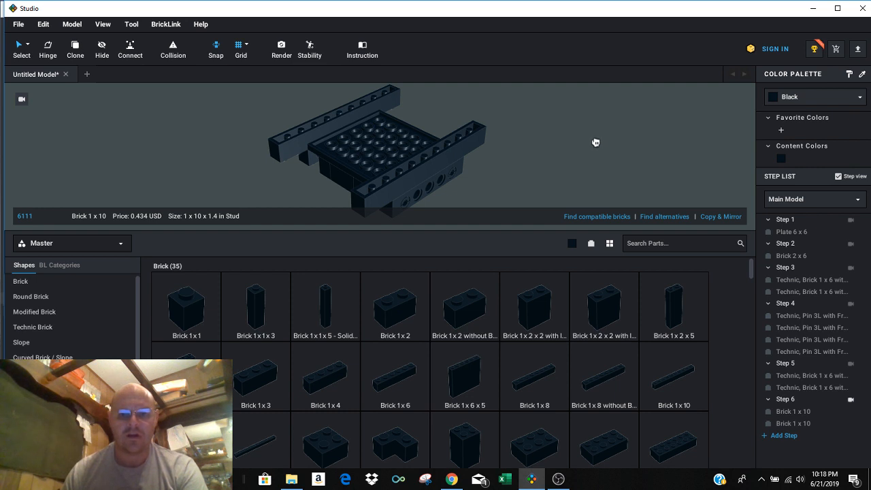
right_drag(595, 142, 538, 143)
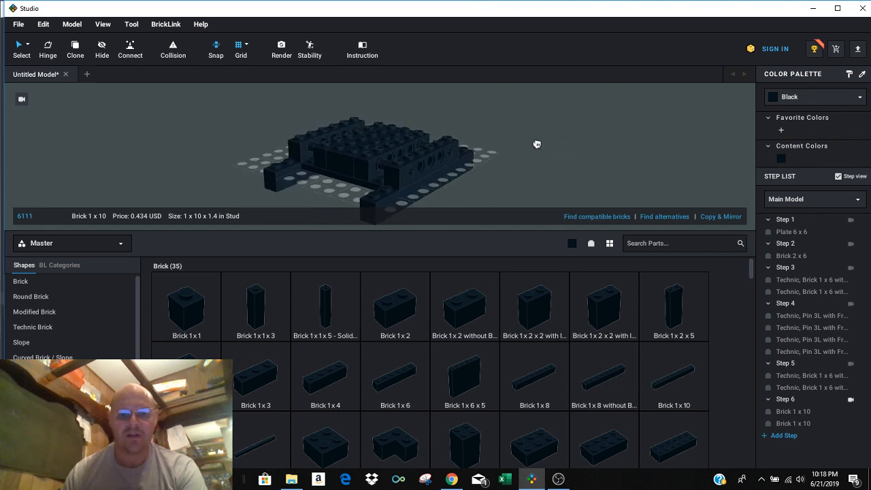
click(547, 141)
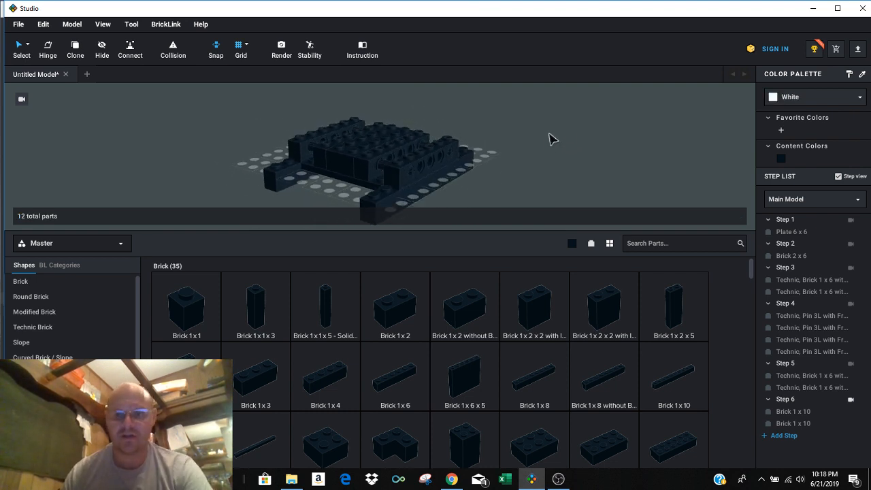
click(815, 220)
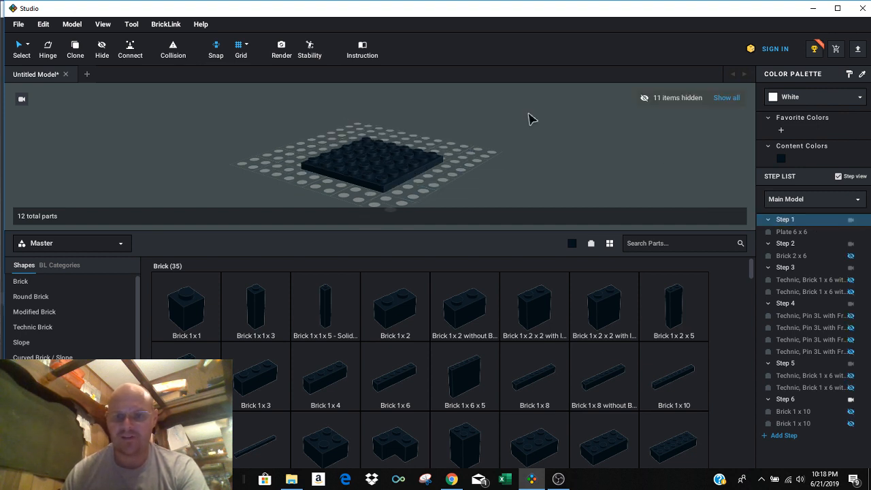
right_drag(566, 127, 562, 135)
click(852, 221)
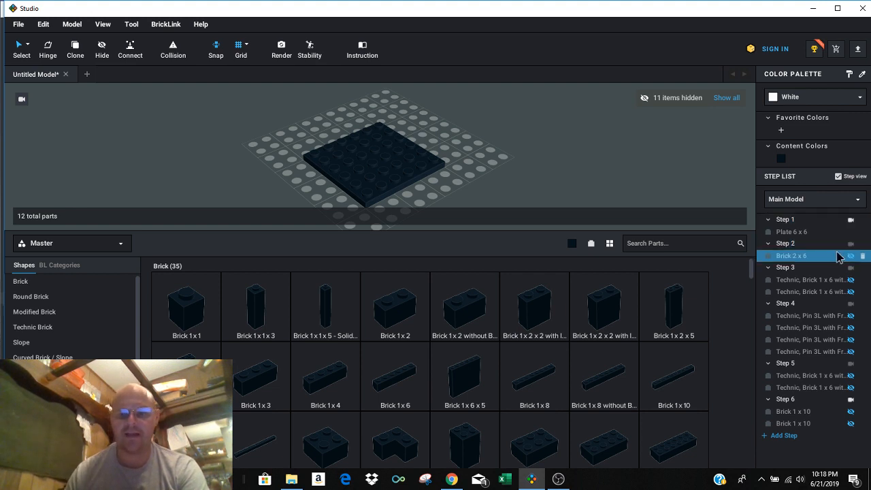
Preview the model at Steps 5 and 6, and add a seventh build step as the active one
click(815, 366)
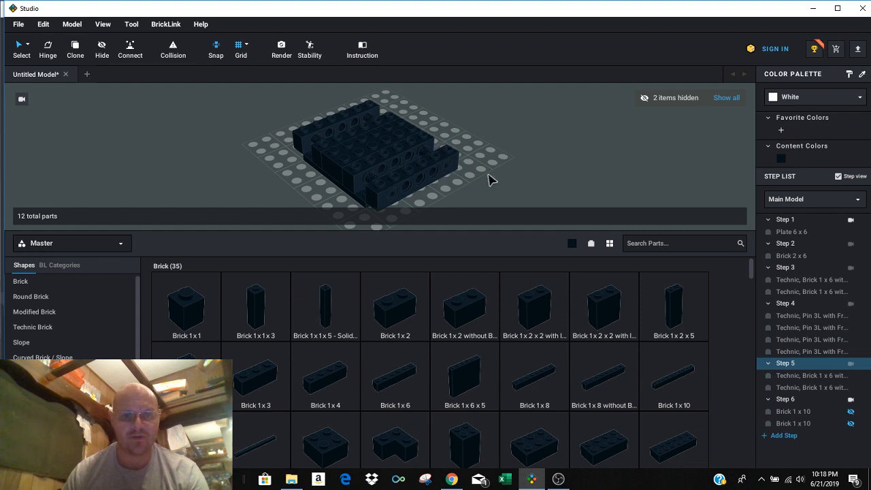
click(818, 402)
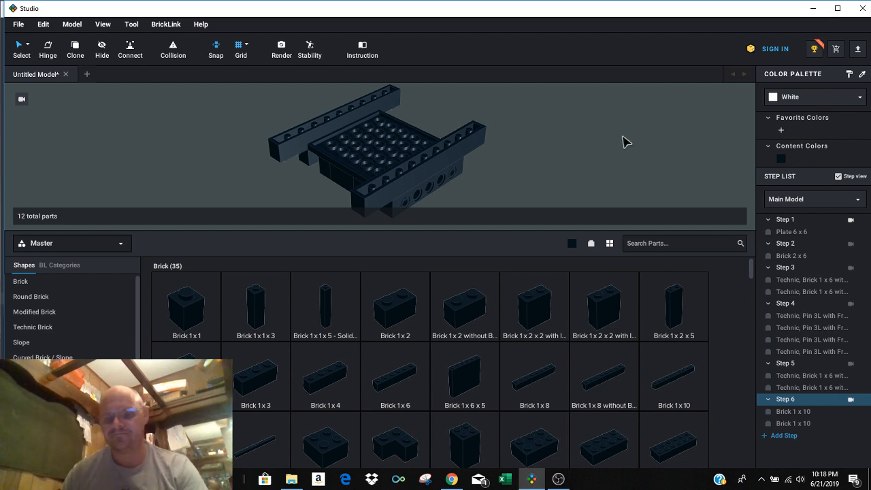
click(783, 435)
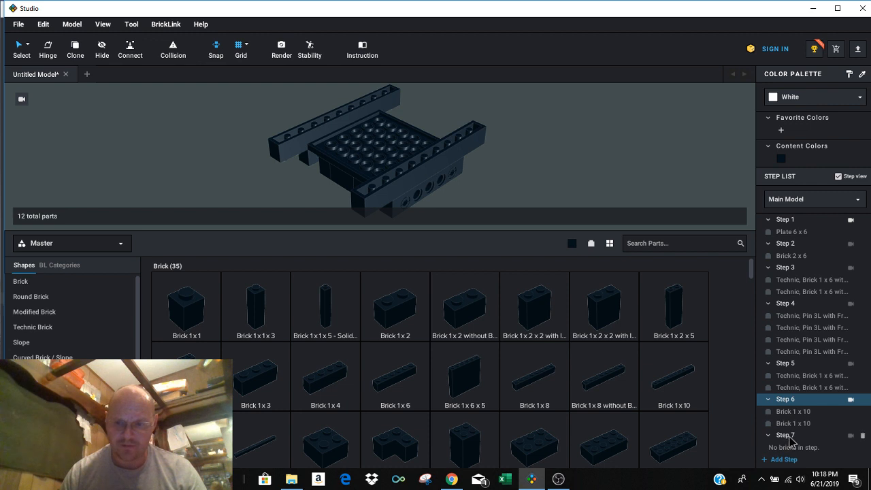
click(789, 436)
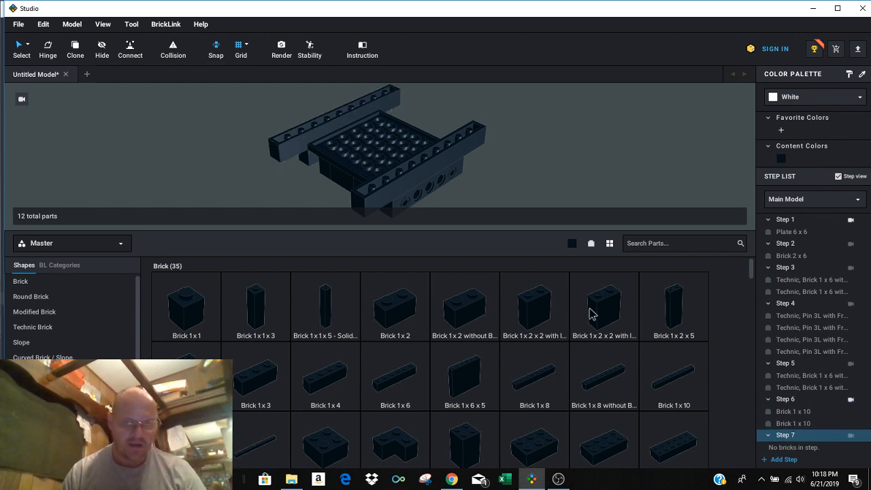
Place two black Slope, Inverted 33 3 x 1 parts at the same end of the two Brick 1 x 10 beams
click(53, 345)
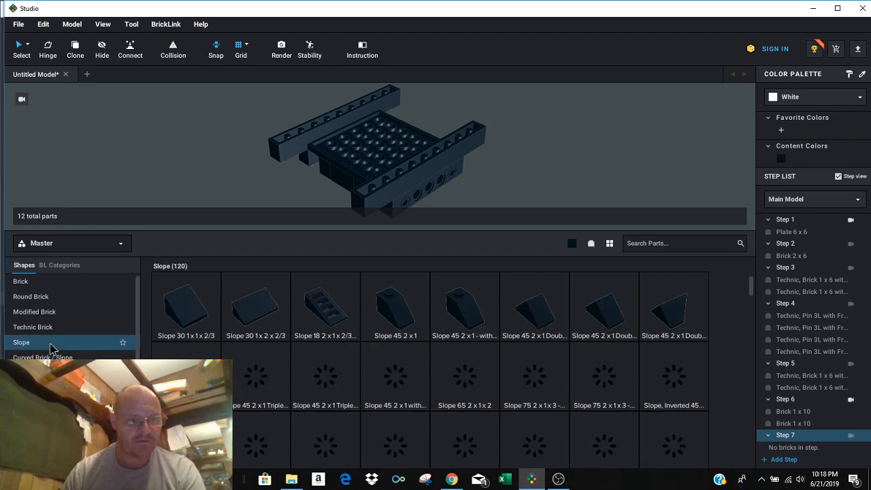
scroll(504, 331, down, 3)
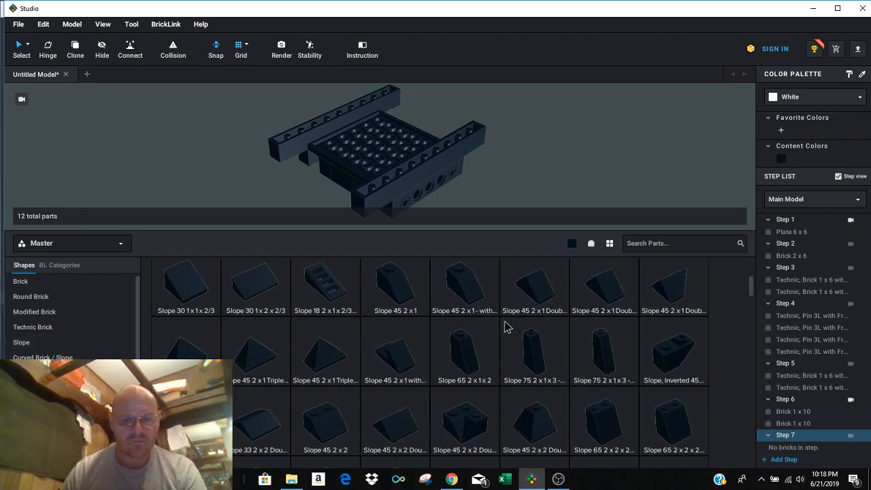
scroll(504, 327, down, 4)
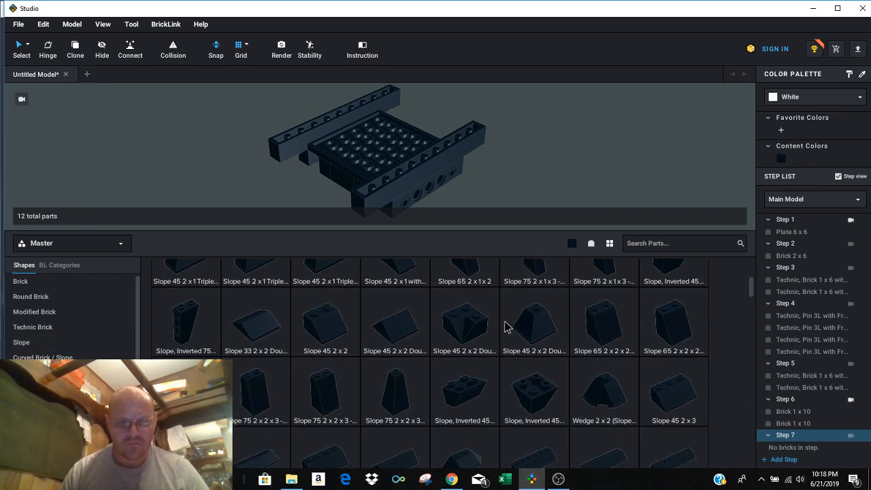
scroll(504, 328, down, 2)
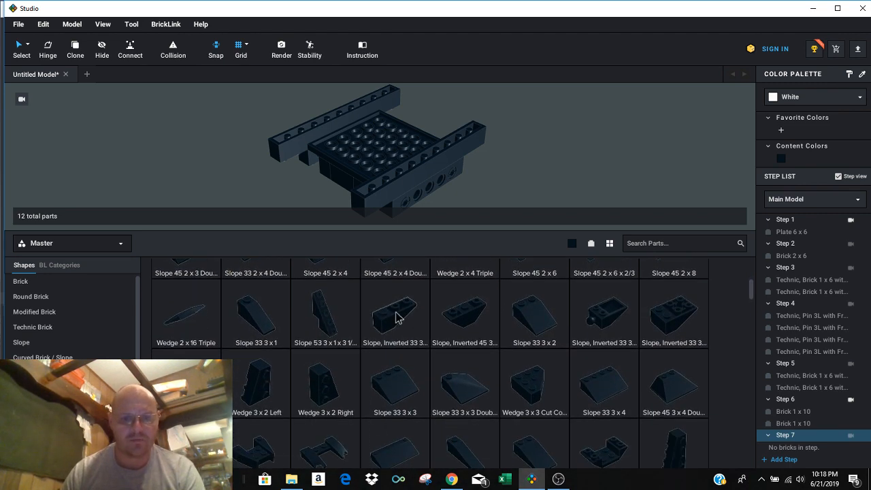
drag(393, 317, 381, 177)
click(382, 176)
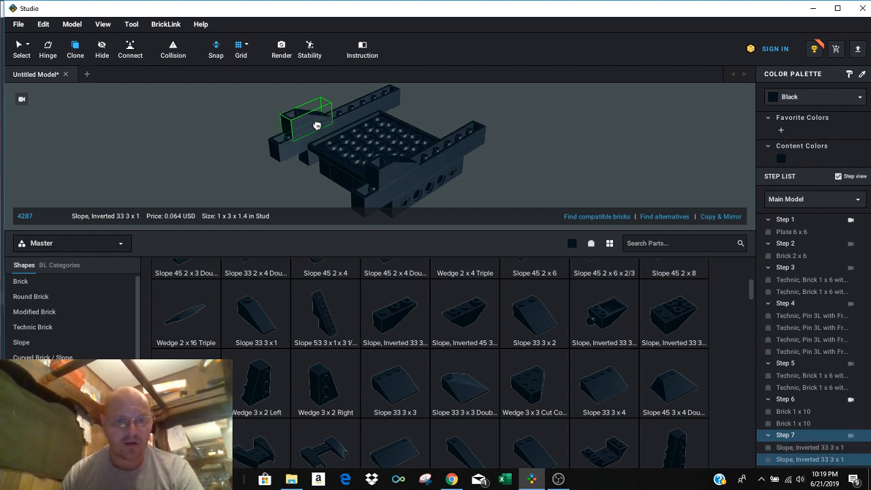
click(317, 125)
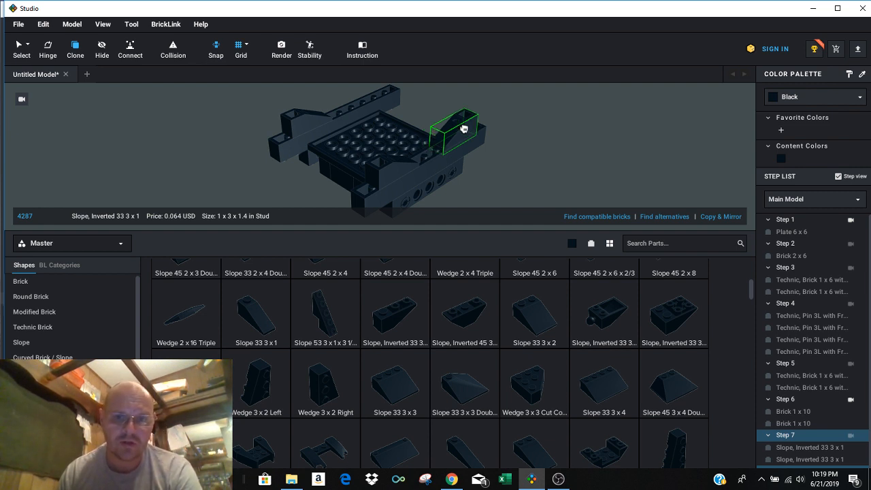
Place two more Slope, Inverted 33 3 x 1 parts at the opposite end of both 1 x 10 beams and end placement
right_drag(556, 154, 570, 154)
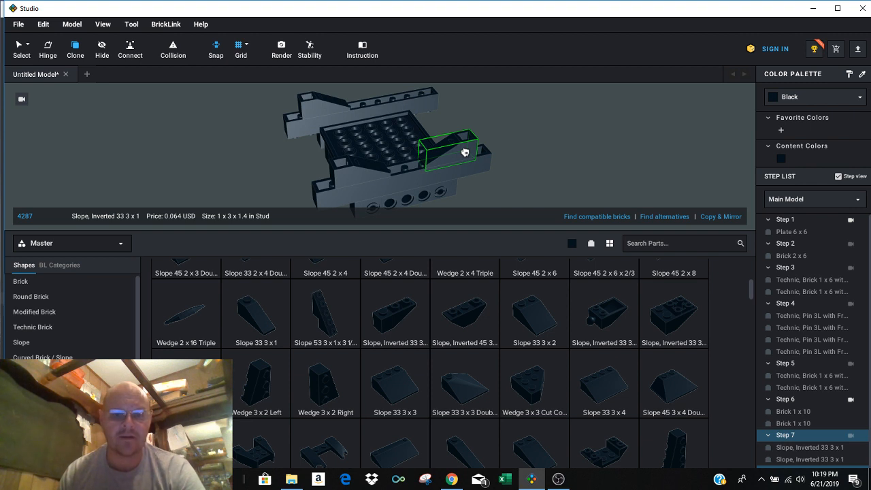
click(464, 152)
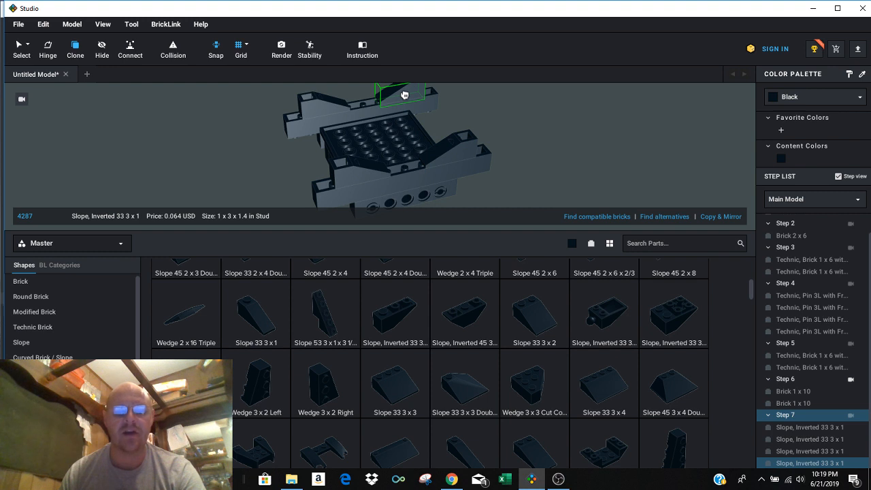
click(404, 95)
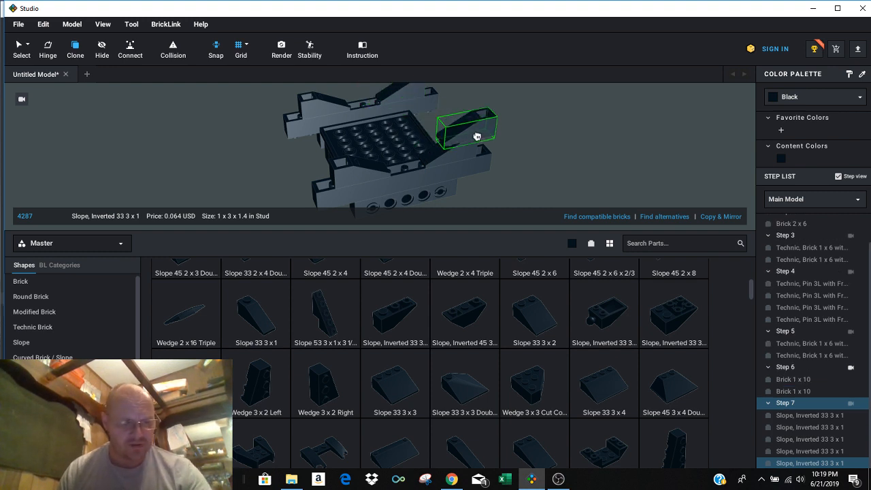
key(Escape)
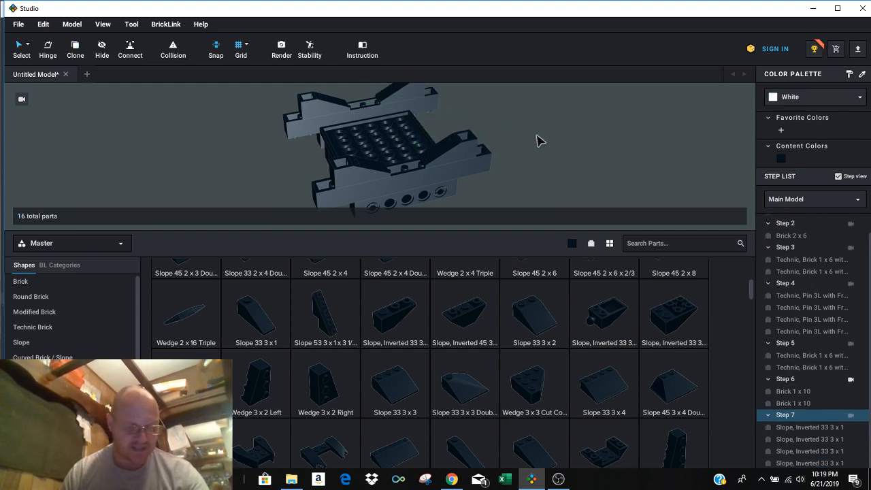
mouse_move(564, 141)
right_down()
mouse_move(579, 143)
mouse_move(554, 147)
right_up()
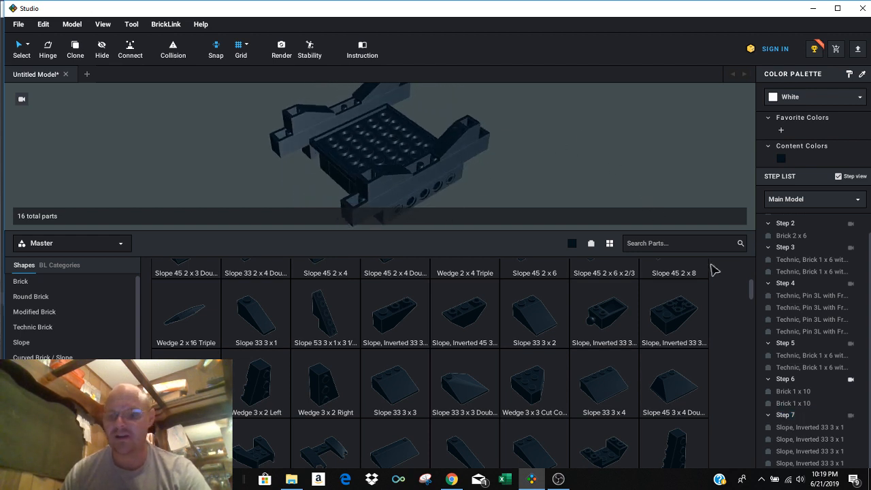
Place a black Brick 2 x 8 from the Brick category across one end of the model, between the 1 x 10 beams
click(804, 391)
click(809, 383)
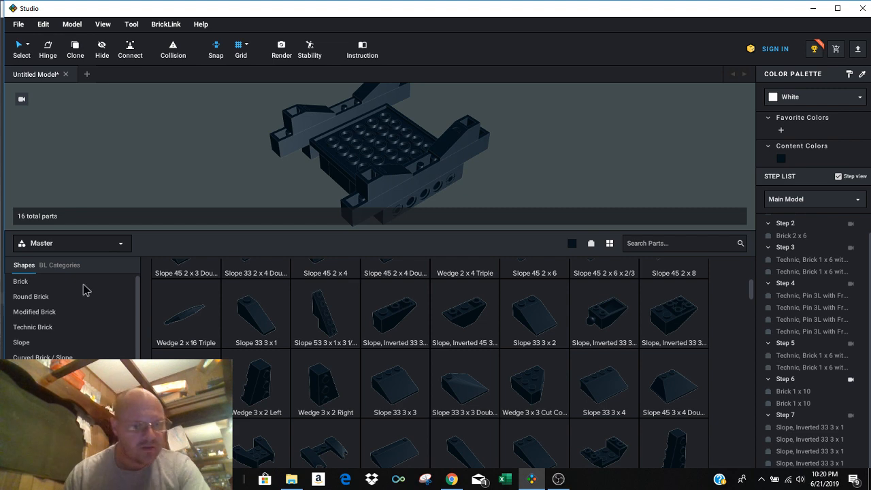
click(55, 281)
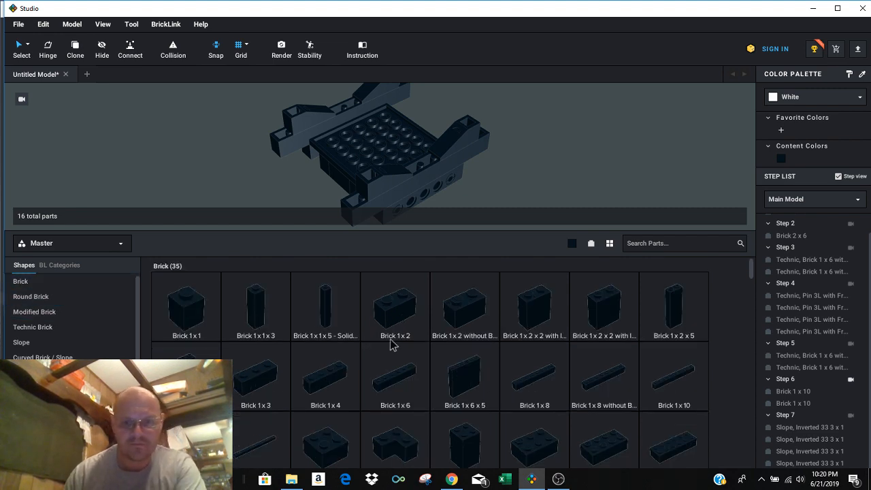
scroll(456, 375, down, 4)
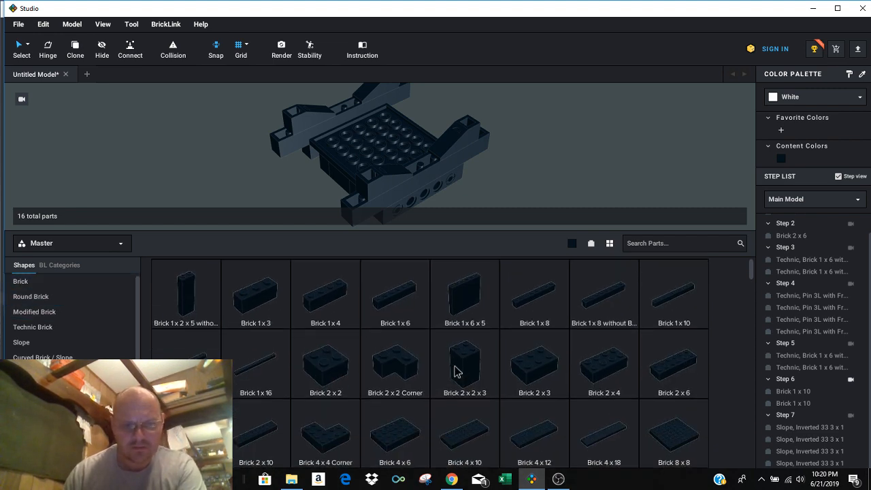
click(186, 385)
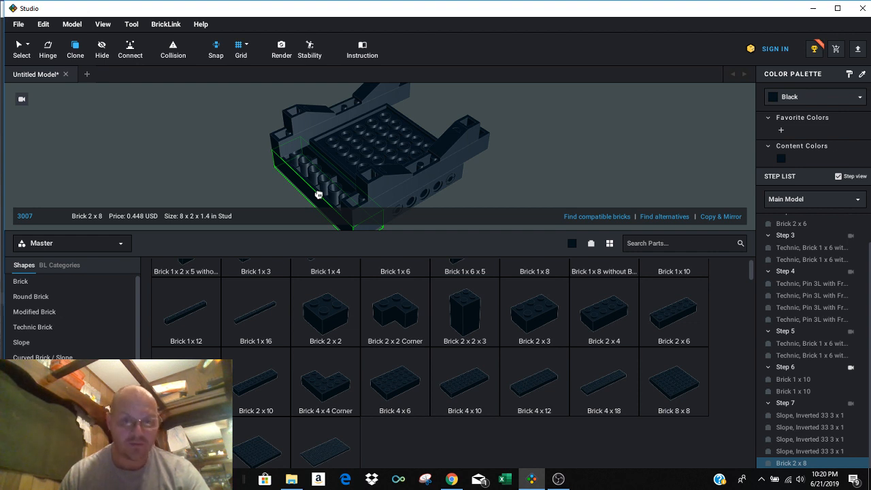
click(317, 194)
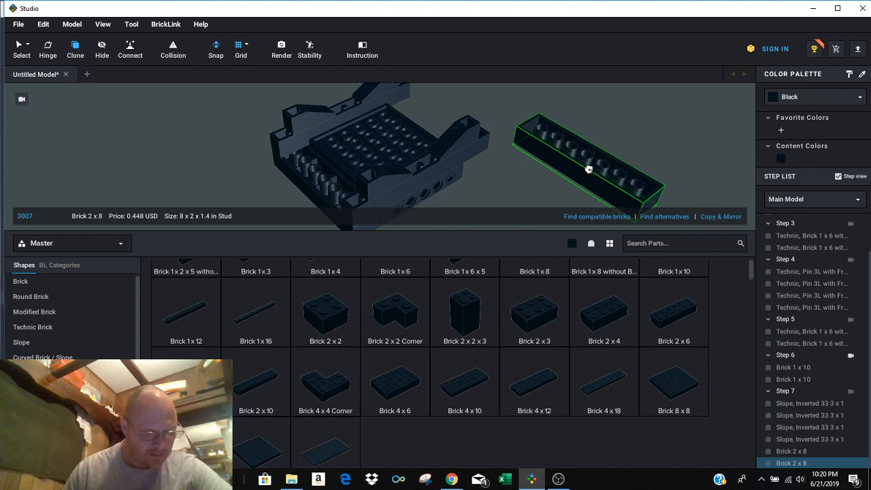
Place a second black Brick 2 x 8 across the model's opposite end, and maximize the program window
right_drag(613, 157, 517, 170)
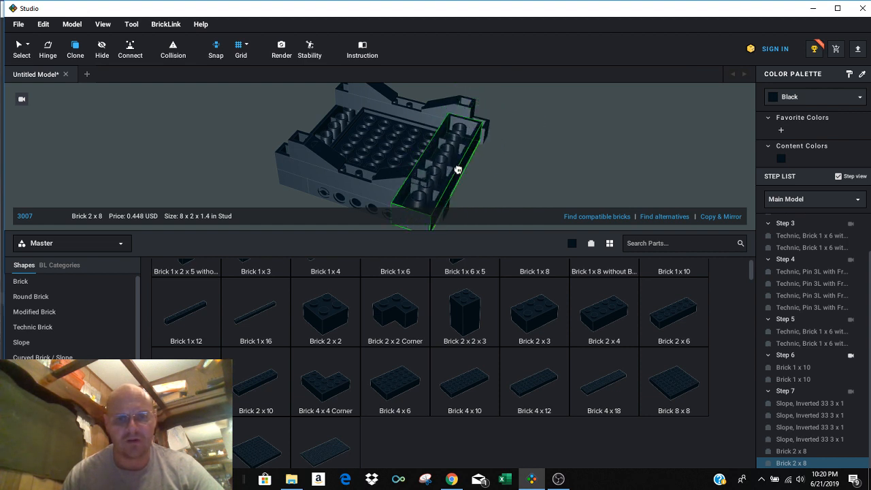
mouse_move(505, 164)
right_down()
mouse_move(489, 165)
mouse_move(517, 159)
right_up()
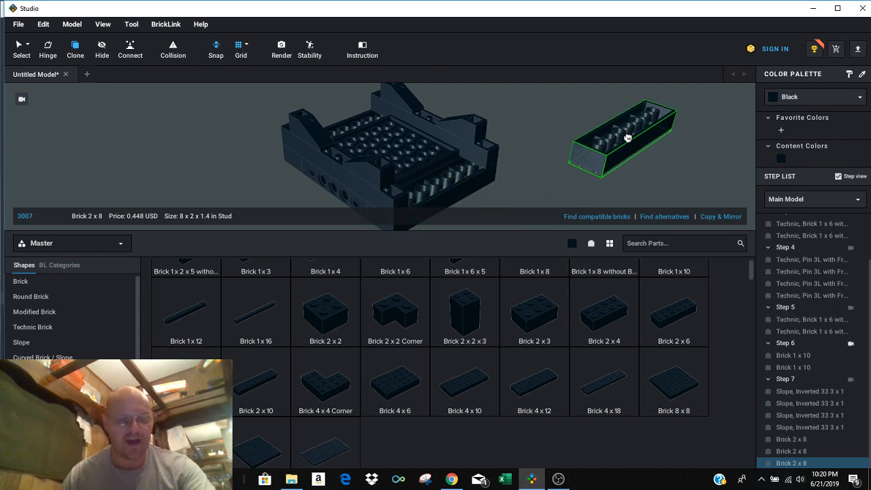
key(Escape)
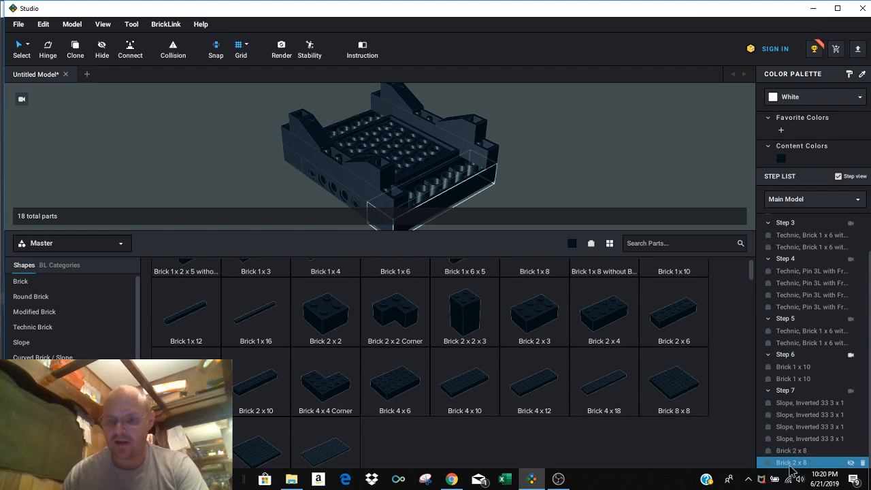
click(835, 15)
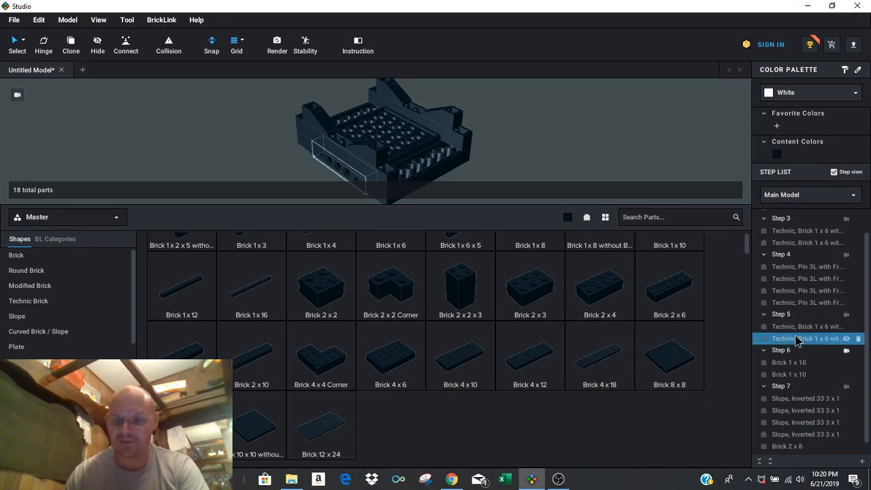
Add Step 8 to the step list and move the two Brick 2 x 8 parts from Step 7 into it
scroll(804, 441, down, 2)
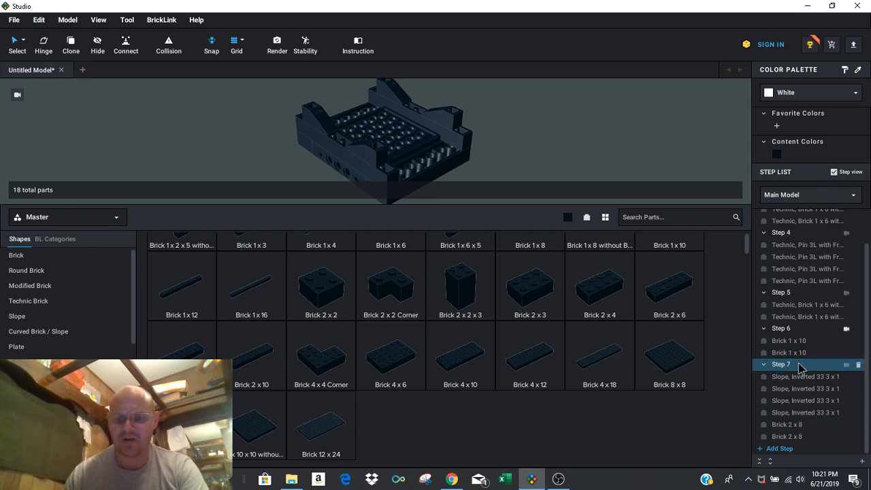
click(796, 427)
click(780, 449)
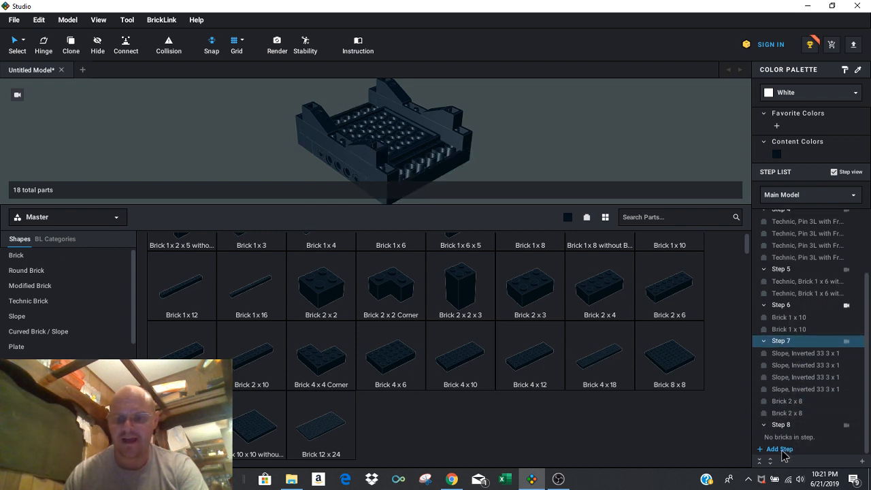
click(791, 429)
click(797, 402)
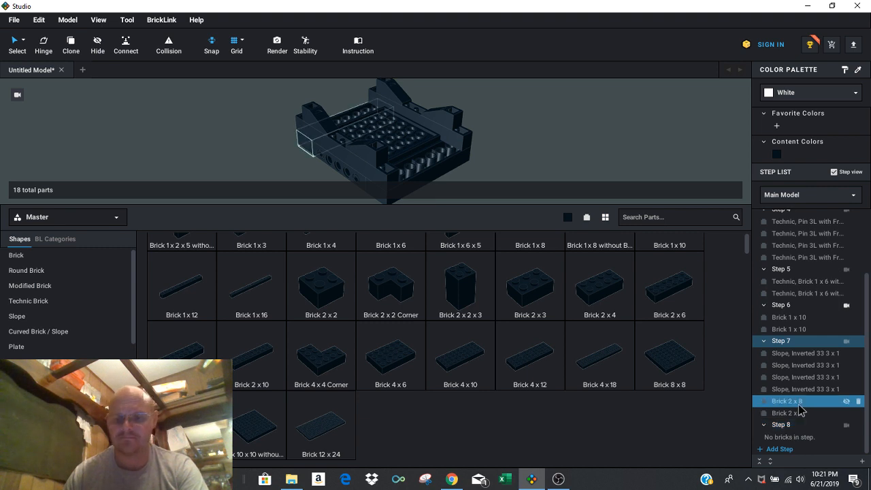
drag(803, 414, 809, 445)
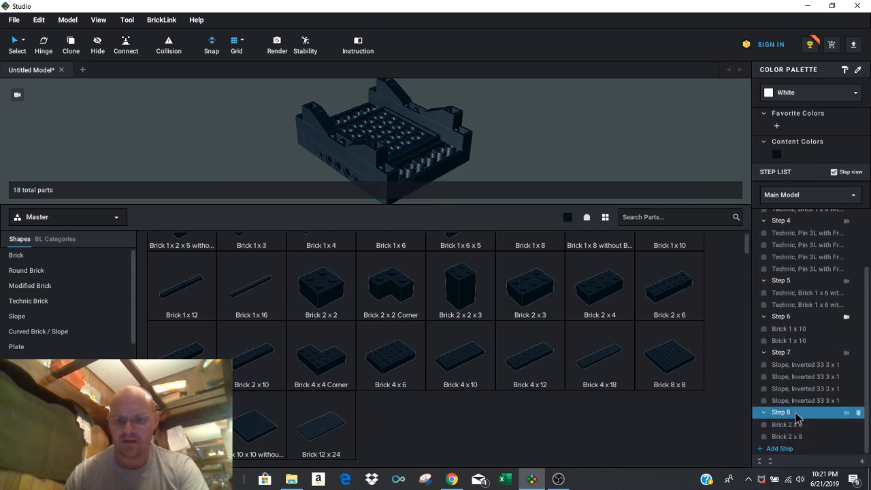
Add Step 9 as the current step and place one black Brick 2 x 6 at the model's near end, between the side slopes
click(782, 449)
click(797, 425)
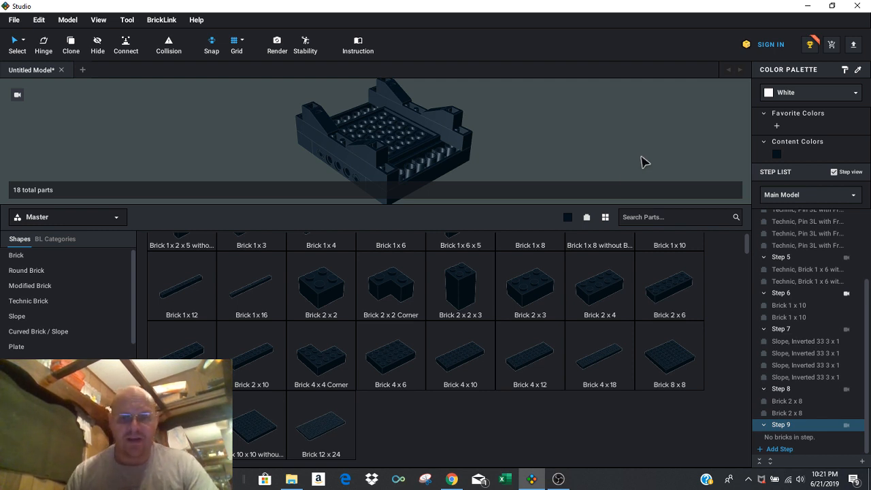
scroll(300, 271, up, 2)
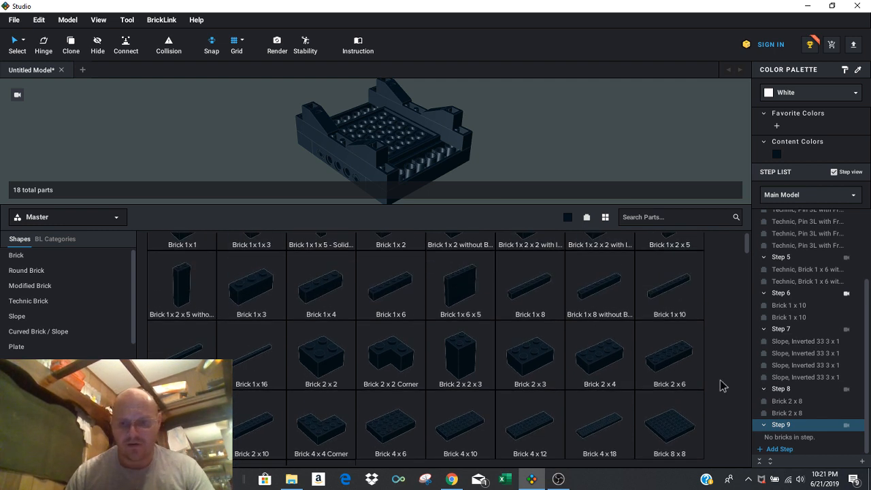
drag(677, 370, 404, 160)
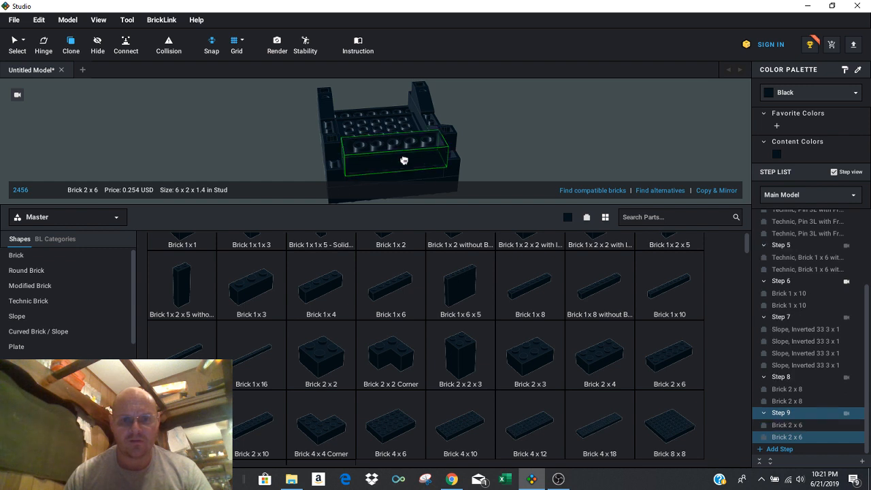
key(Escape)
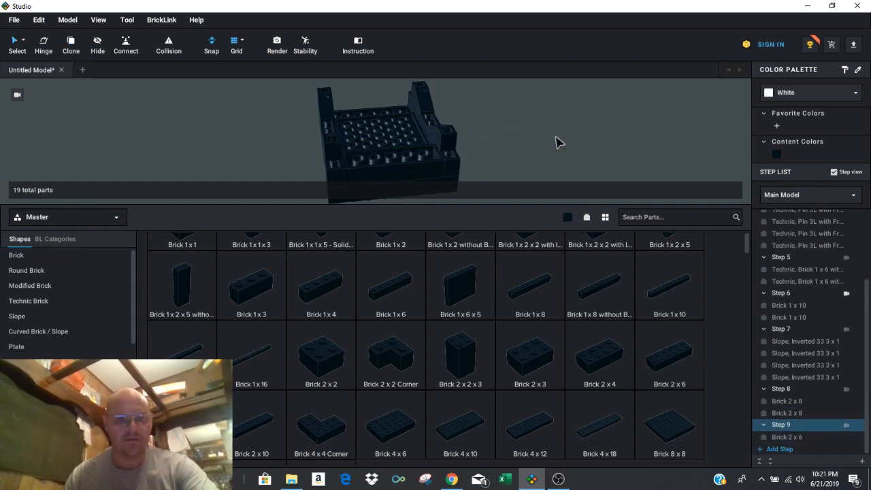
Add Step 10 to the step list and set the parts library color to Dark Bluish Gray
click(791, 449)
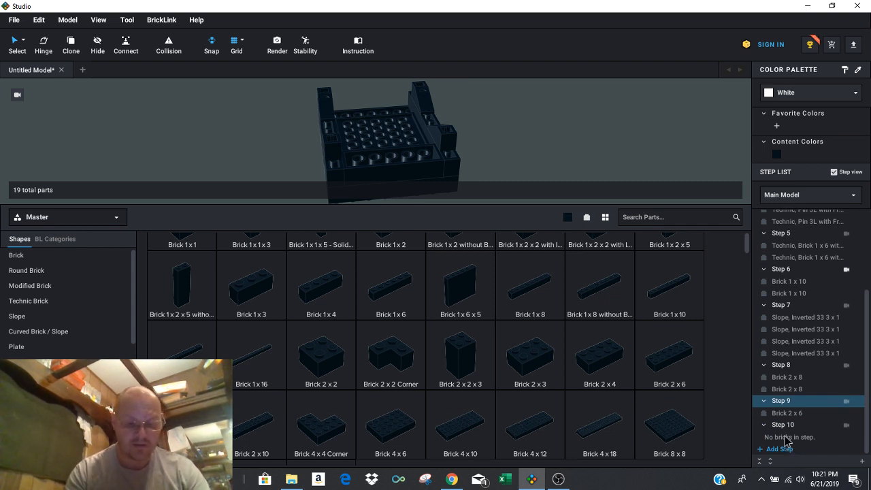
click(569, 221)
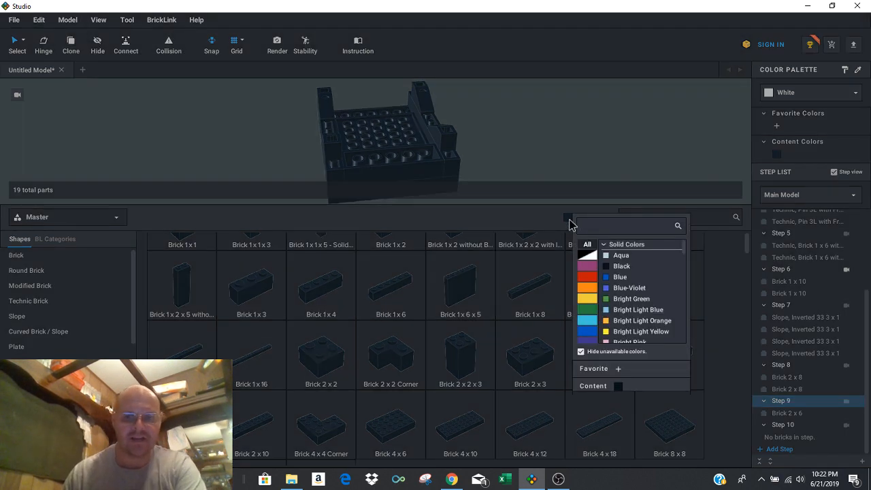
scroll(655, 283, down, 5)
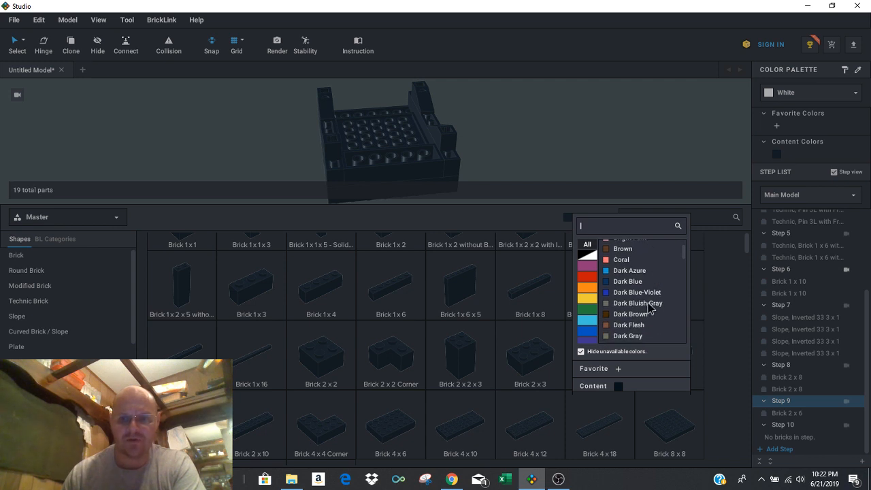
click(650, 308)
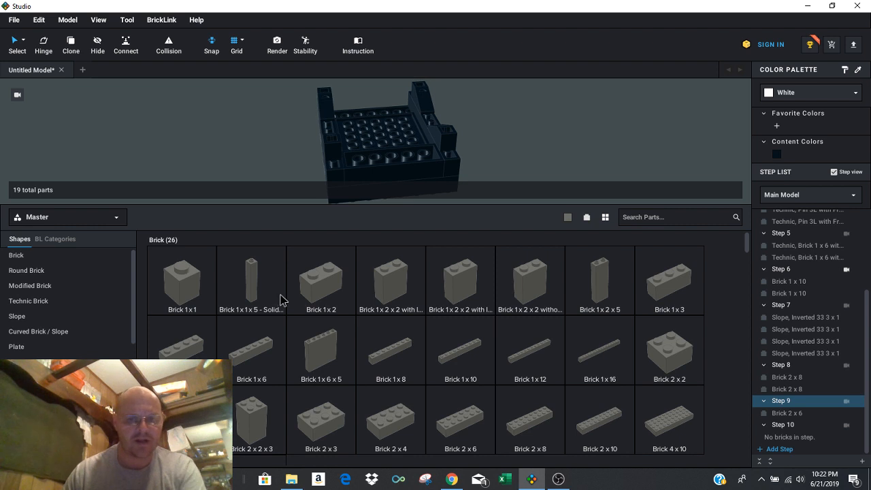
Place one Dark Bluish Gray Plate 1 x 10 from the Plate category across the model's near end and end placement
click(64, 347)
scroll(65, 344, down, 3)
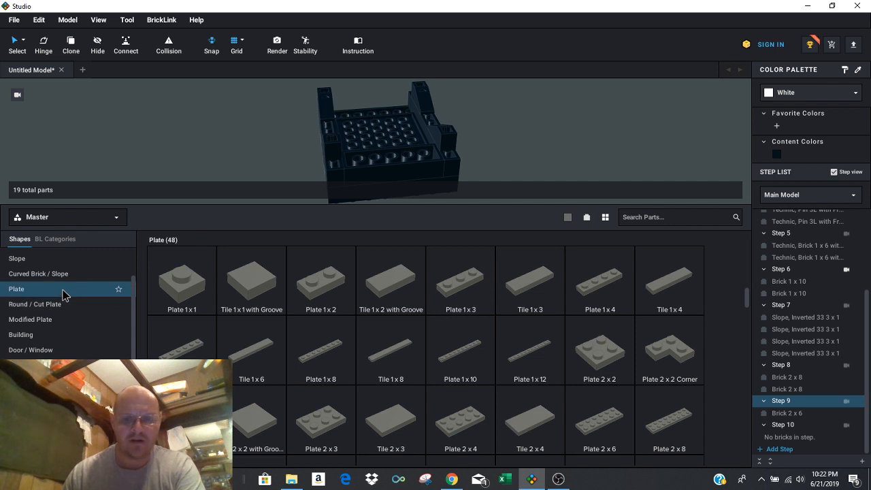
drag(466, 354, 401, 157)
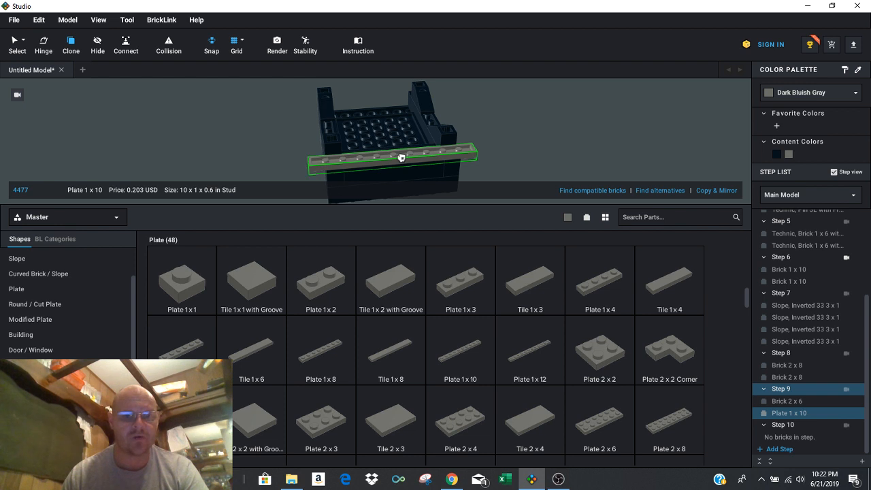
click(401, 157)
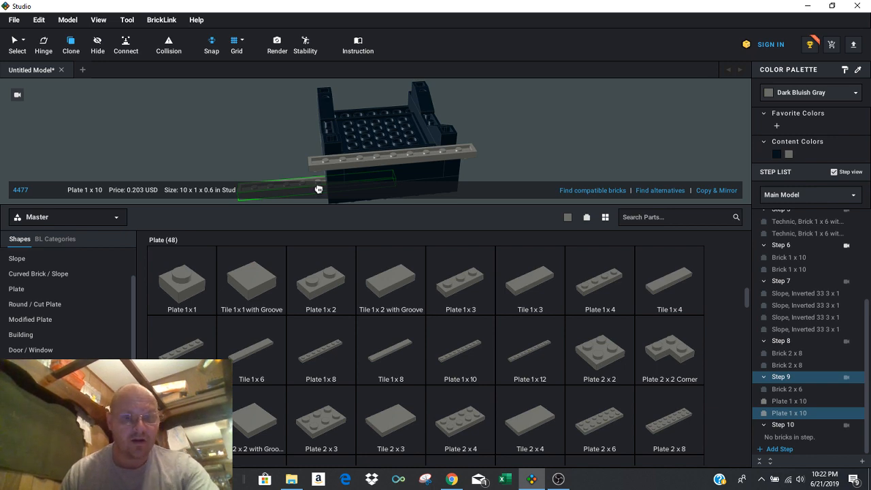
key(Escape)
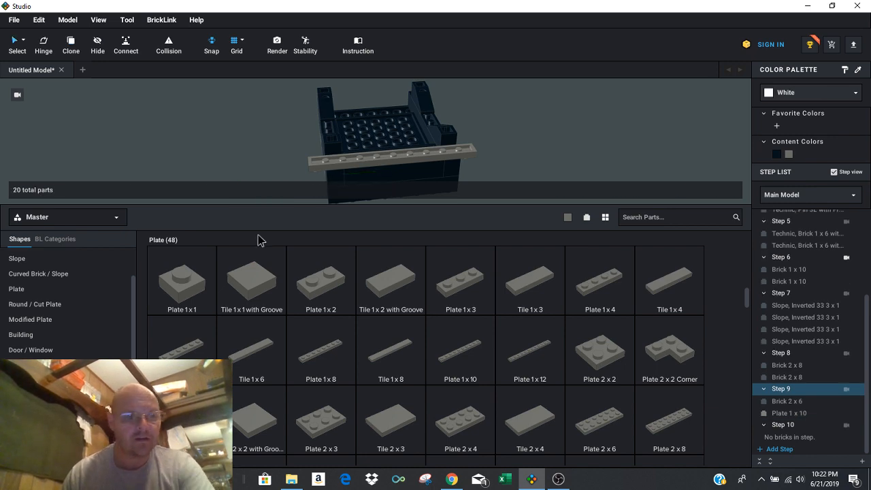
Set the parts library color to Black and place one Technic, Brick 1 x 6 with Holes directly behind the gray Plate 1 x 10
click(569, 217)
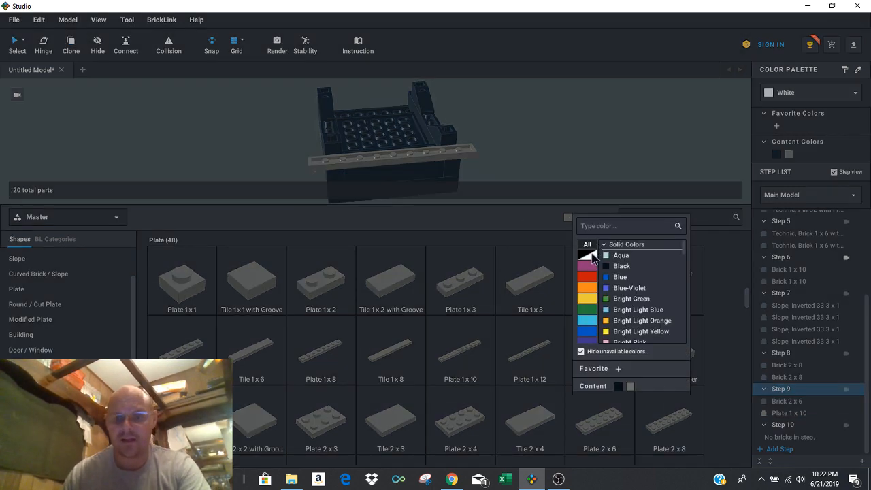
click(591, 256)
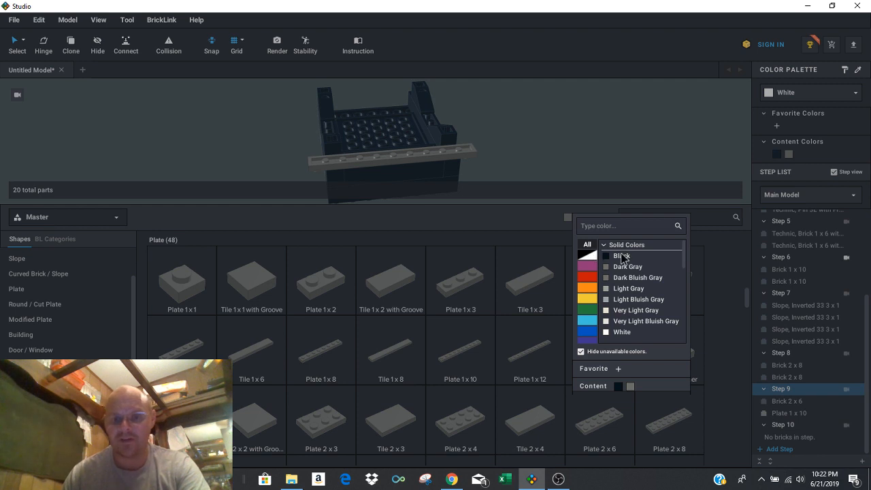
click(621, 257)
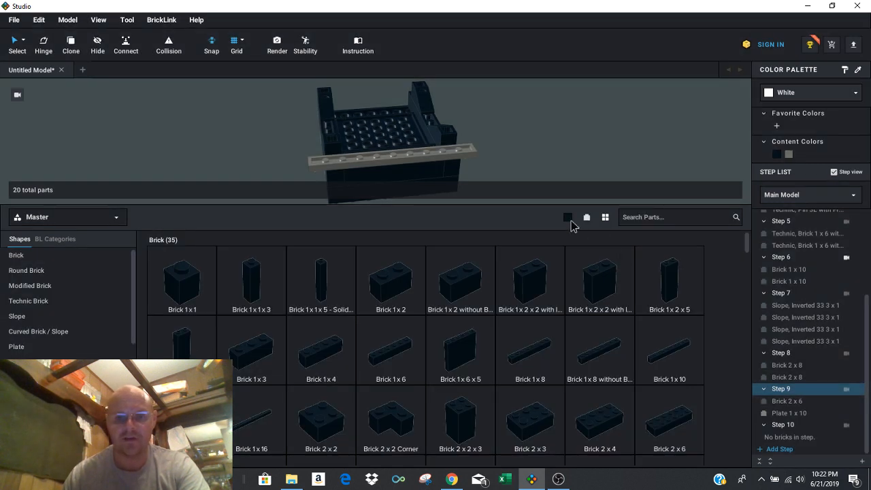
click(79, 301)
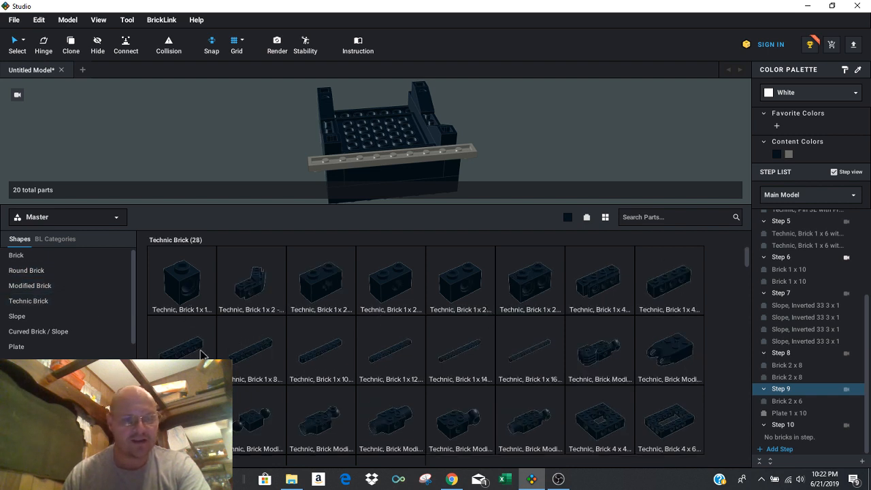
drag(201, 355, 405, 148)
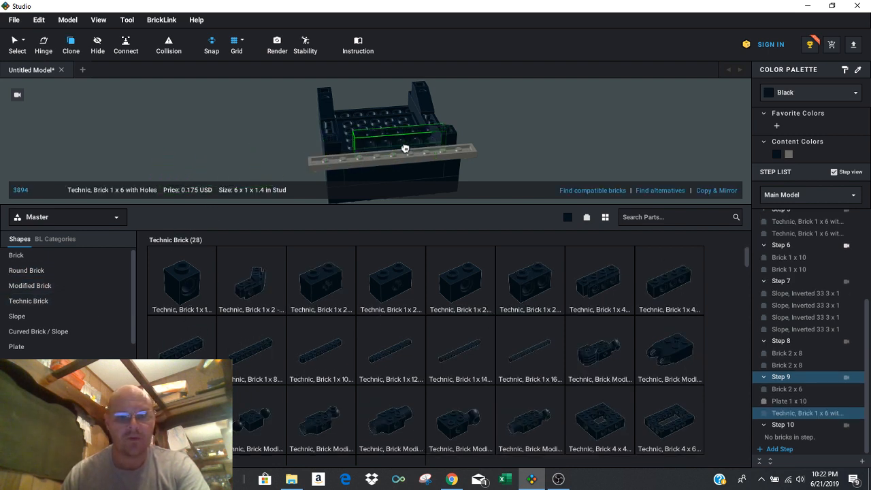
right_drag(405, 148, 402, 160)
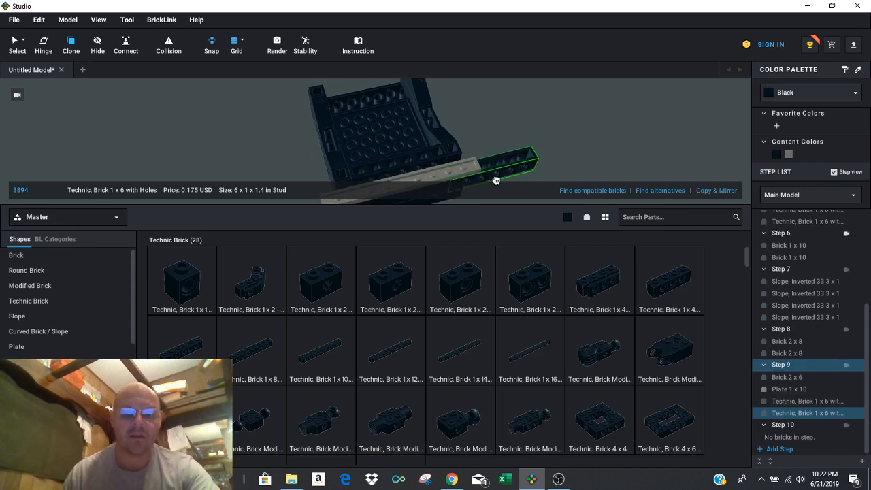
click(495, 182)
mouse_move(530, 155)
right_down()
mouse_move(524, 146)
mouse_move(537, 164)
right_up()
Move the Plate 1 x 10 and the new Technic, Brick 1 x 6 from Step 9 into Step 10, and add Step 11 as the current step
click(796, 389)
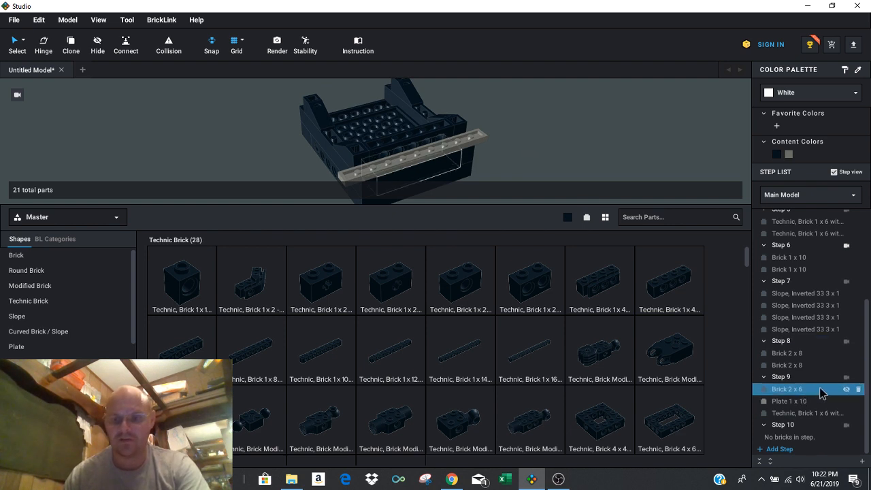
click(807, 402)
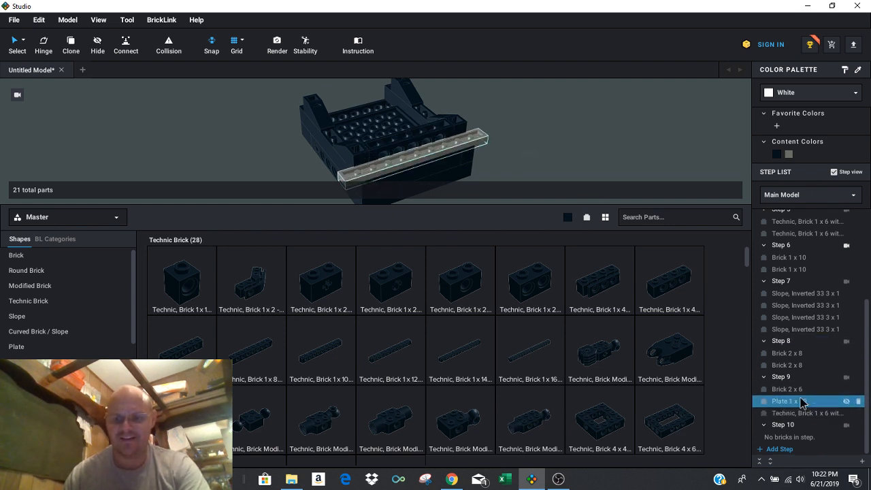
drag(800, 404, 807, 443)
click(782, 449)
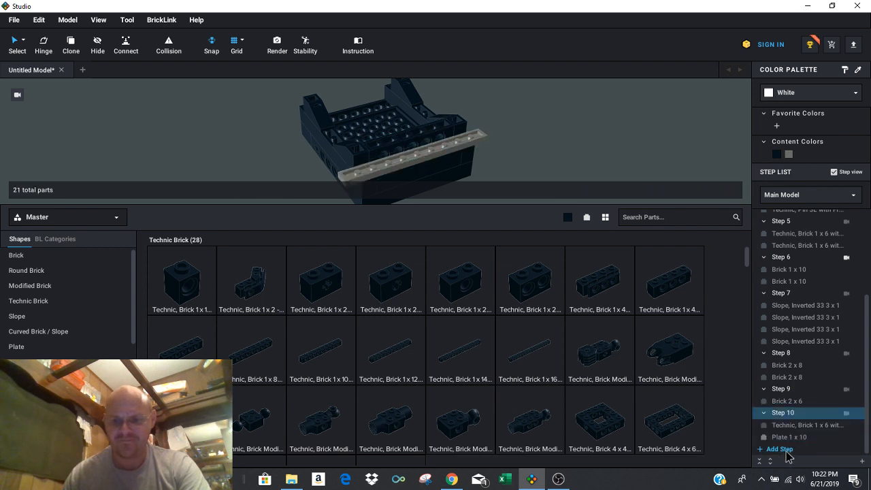
click(789, 426)
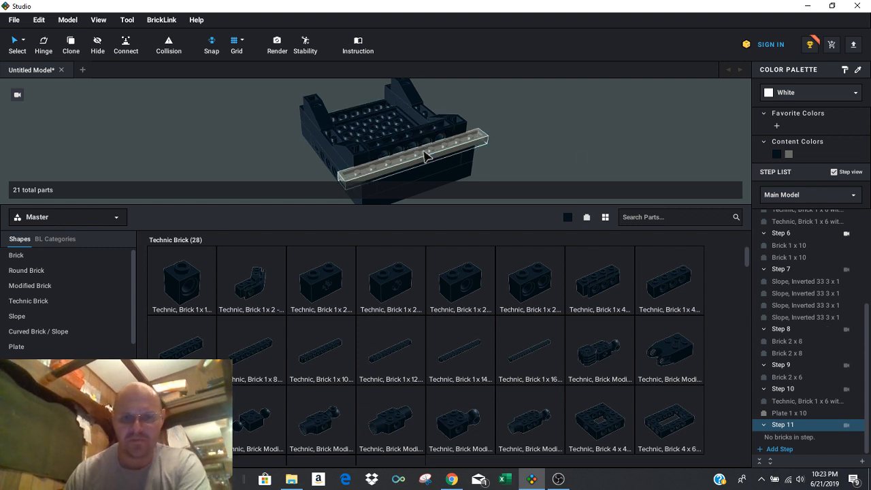
click(796, 390)
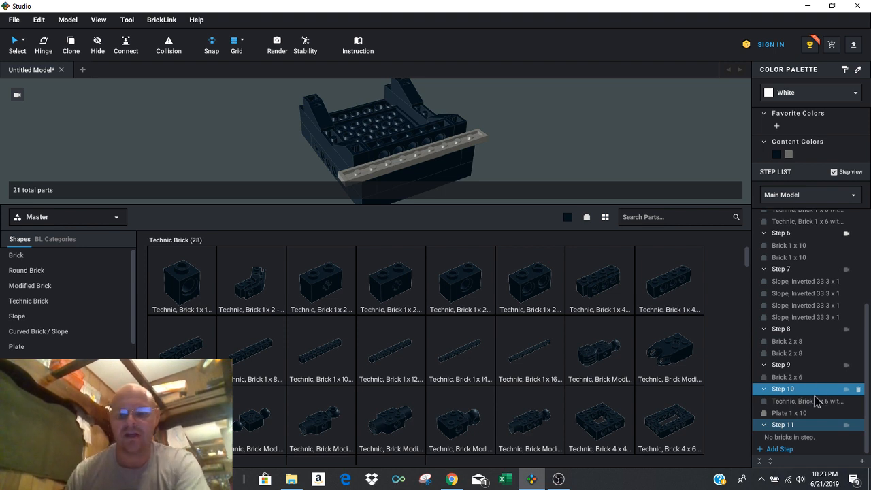
click(797, 426)
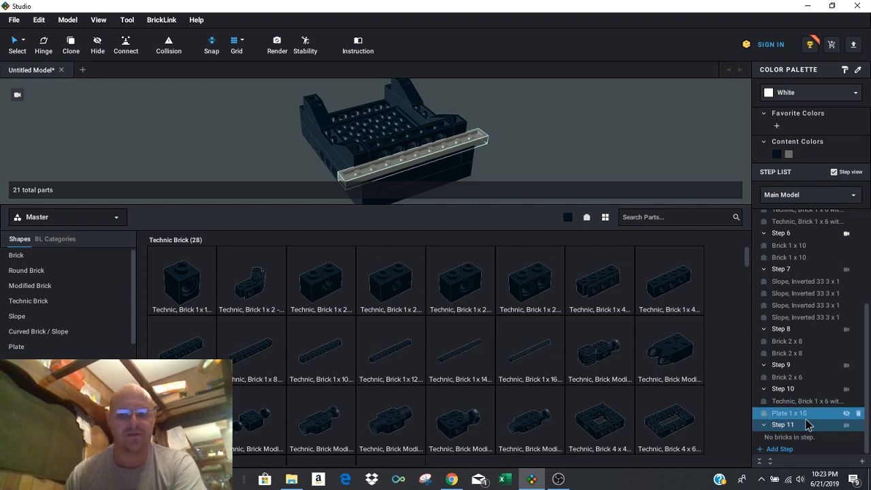
click(806, 426)
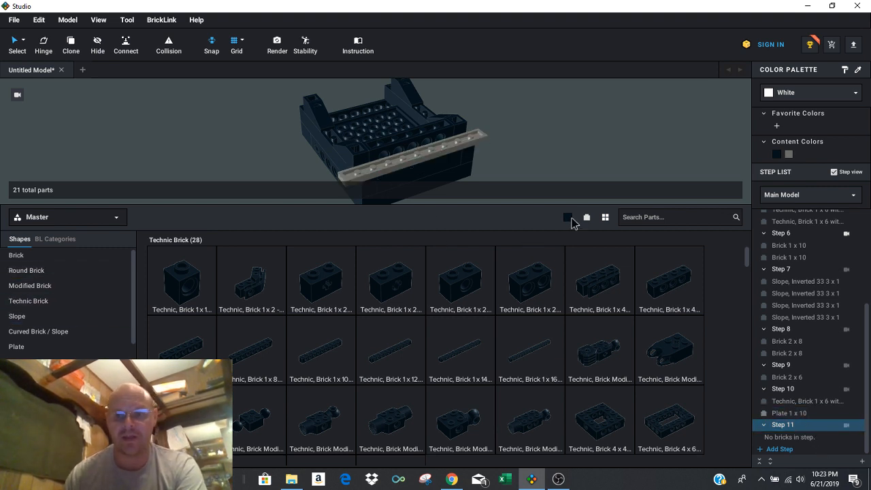
click(789, 155)
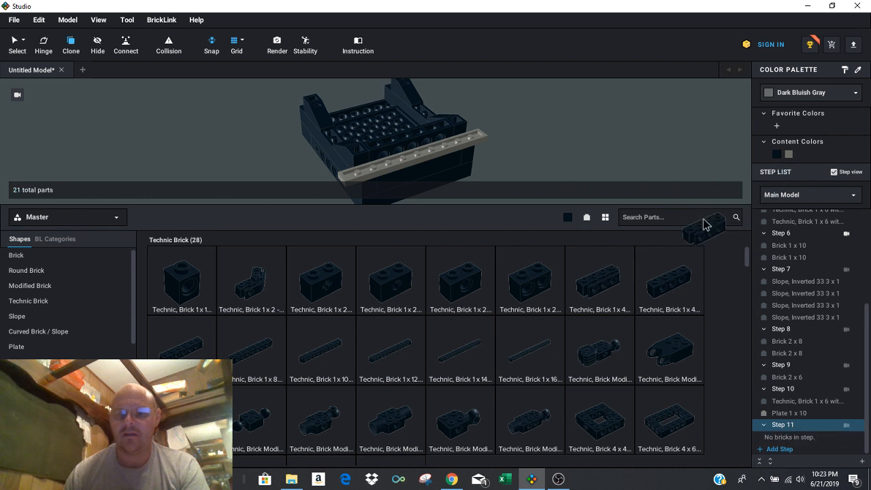
click(772, 173)
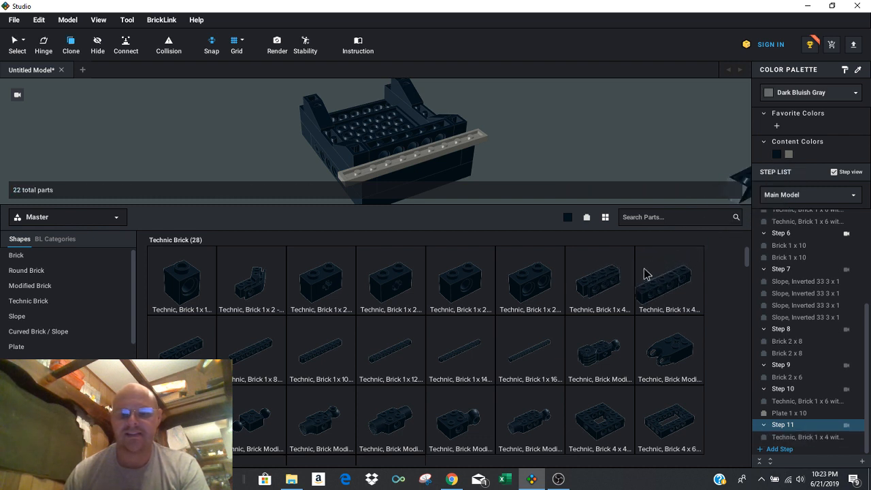
key(Escape)
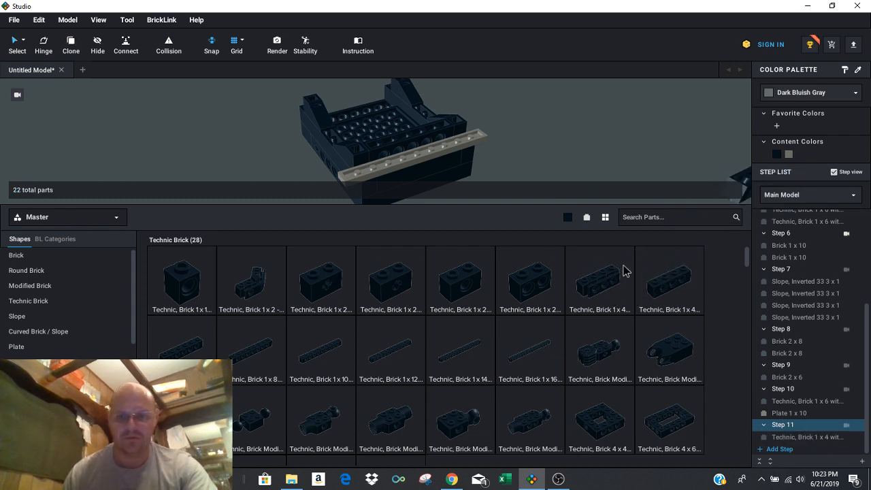
click(741, 178)
drag(743, 182, 572, 138)
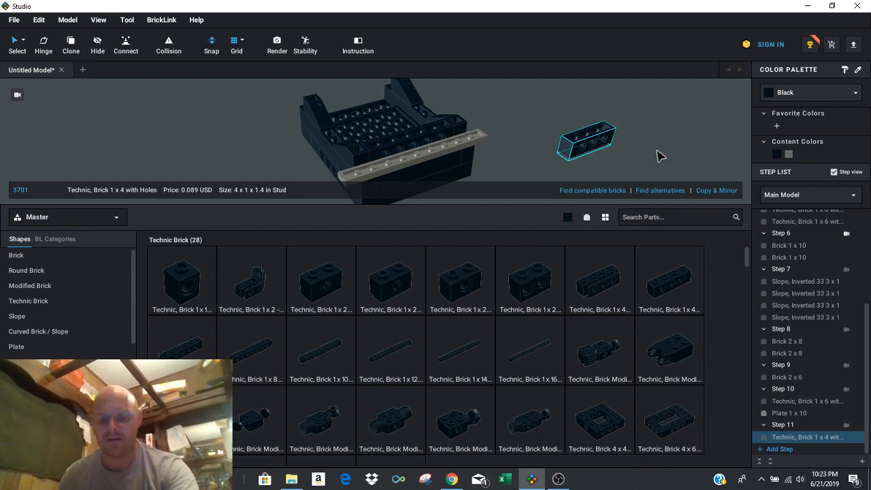
key(Delete)
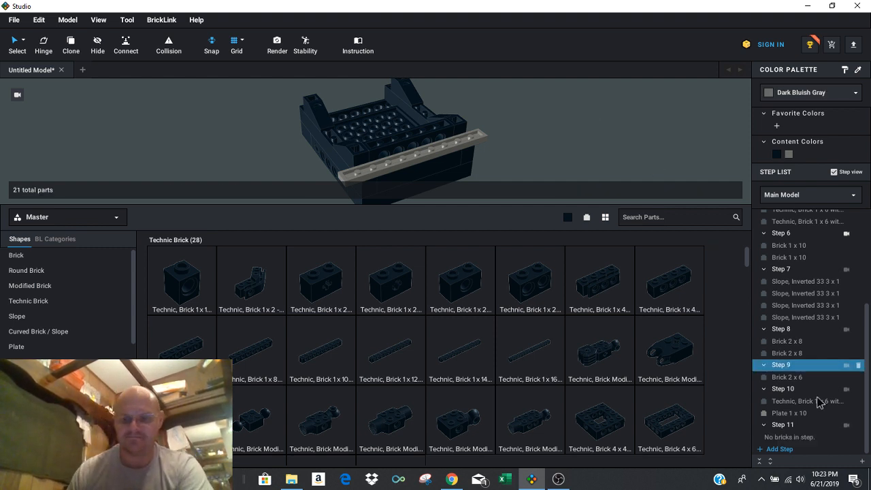
click(800, 425)
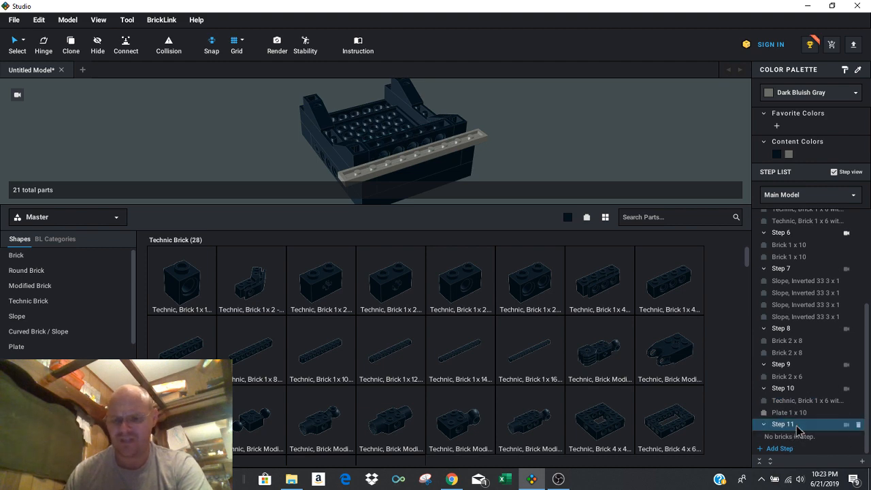
Set the parts library color to Dark Bluish Gray for the parts of Step 11
click(569, 219)
scroll(654, 307, down, 1)
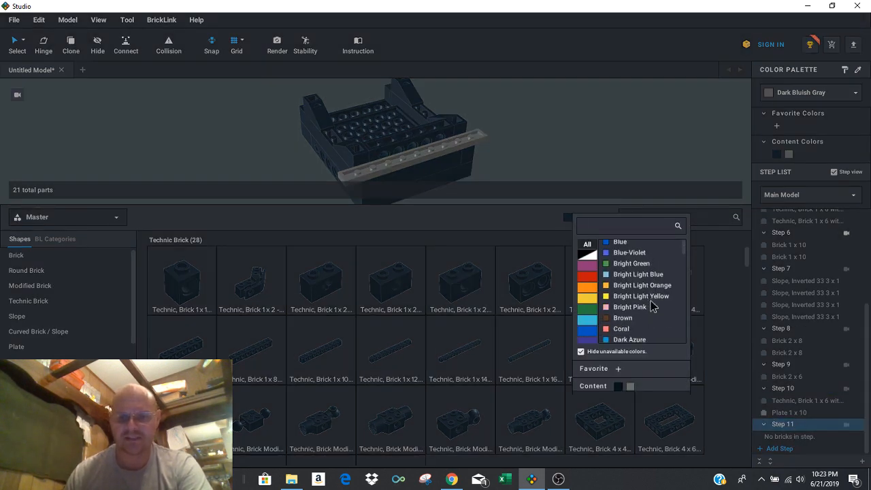
scroll(653, 306, down, 3)
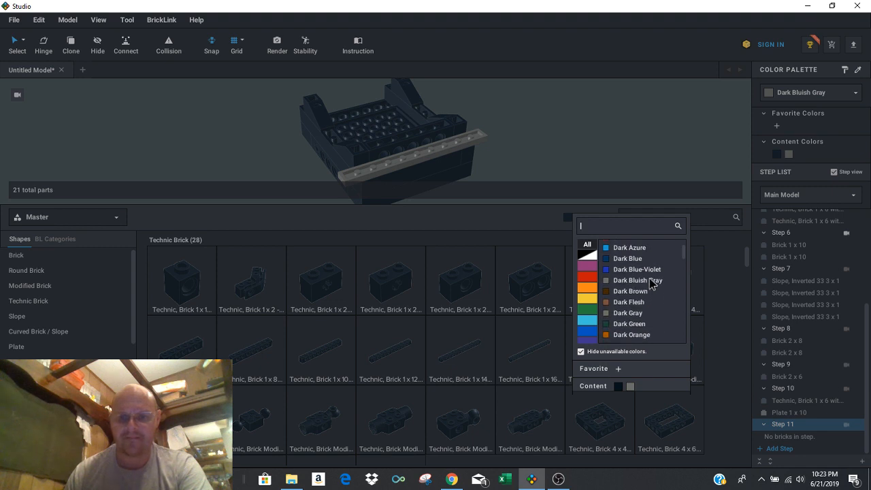
click(641, 285)
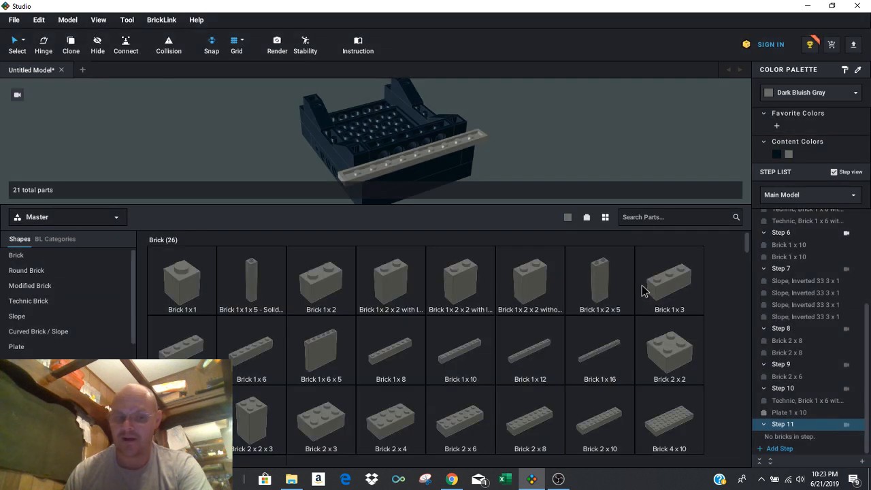
Place one Dark Bluish Gray Plate 1 x 8 from the Plate category on top of the Technic brick row behind the Plate 1 x 10 and end placement
scroll(39, 347, down, 2)
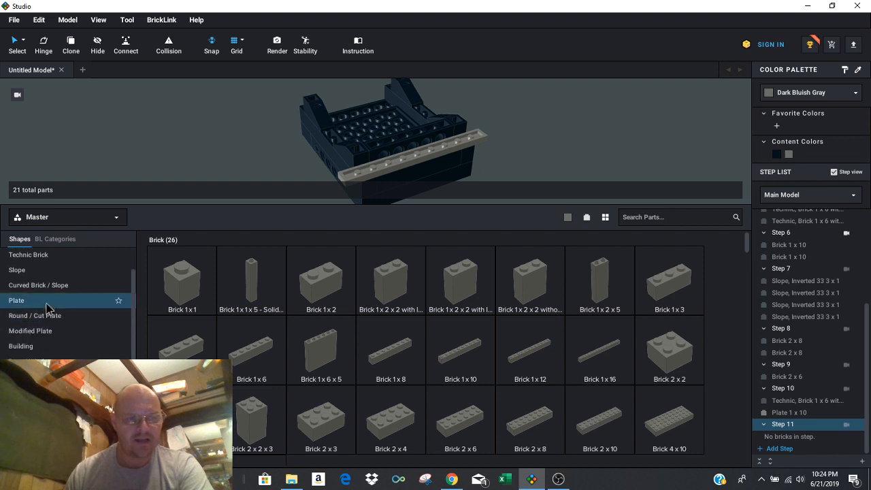
click(45, 302)
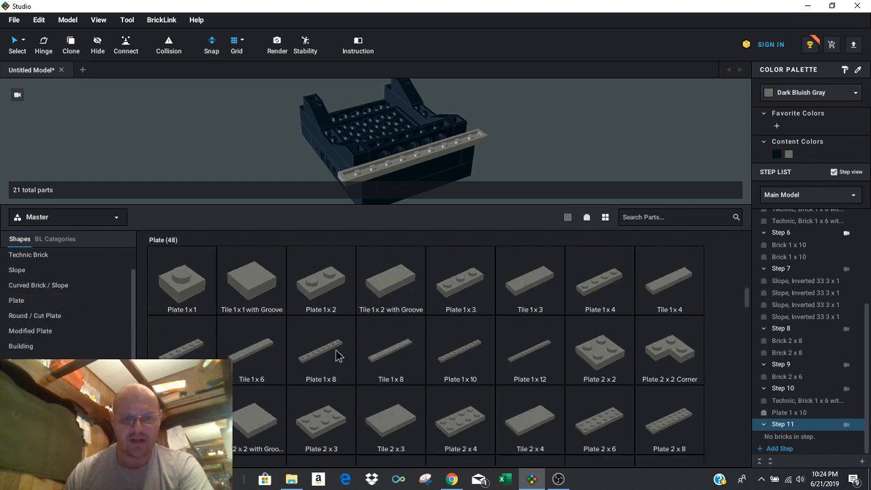
drag(275, 217, 396, 129)
click(396, 130)
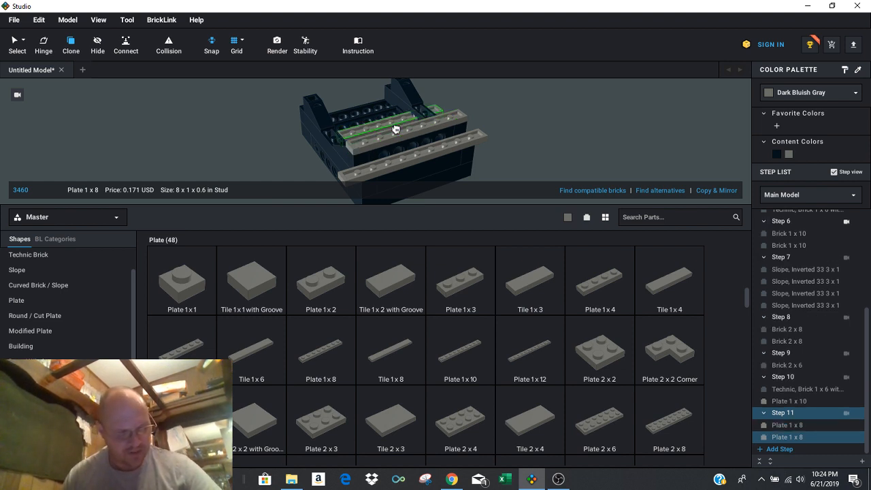
drag(395, 129, 395, 153)
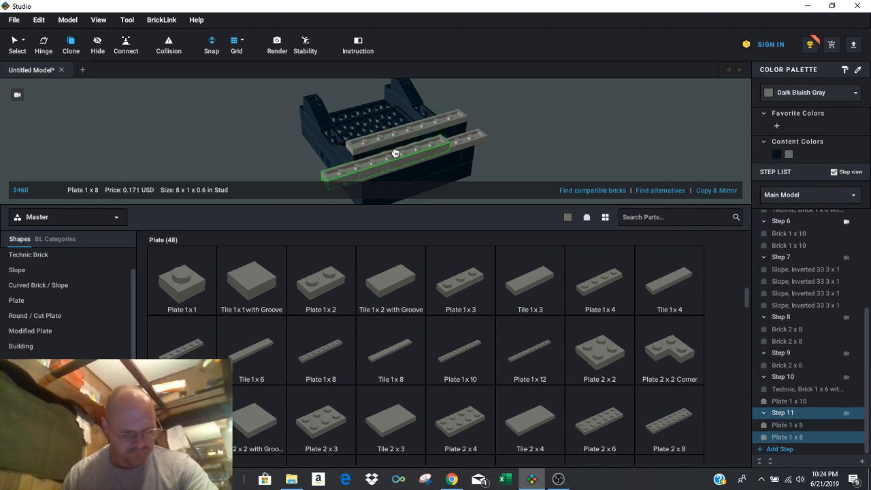
key(Escape)
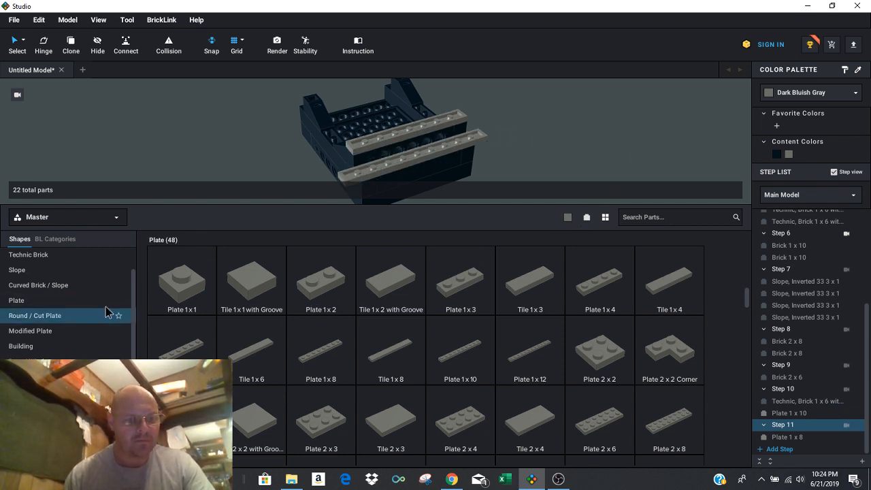
Place one Dark Bluish Gray Plate 1 x 4 centered on top of the Plate 1 x 8 and end placement
click(568, 217)
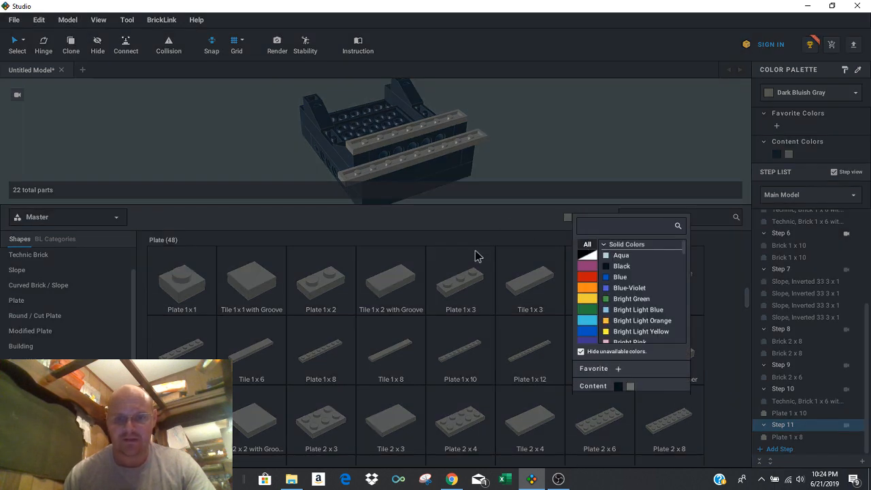
click(718, 272)
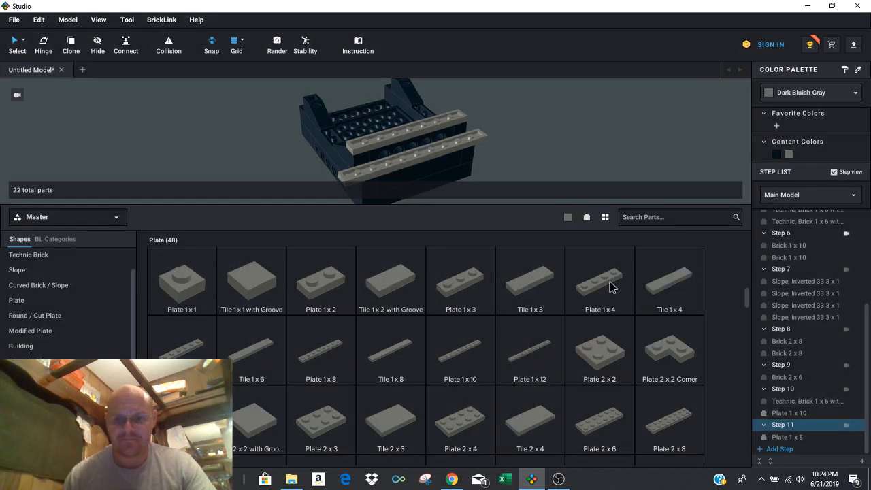
drag(611, 284, 409, 126)
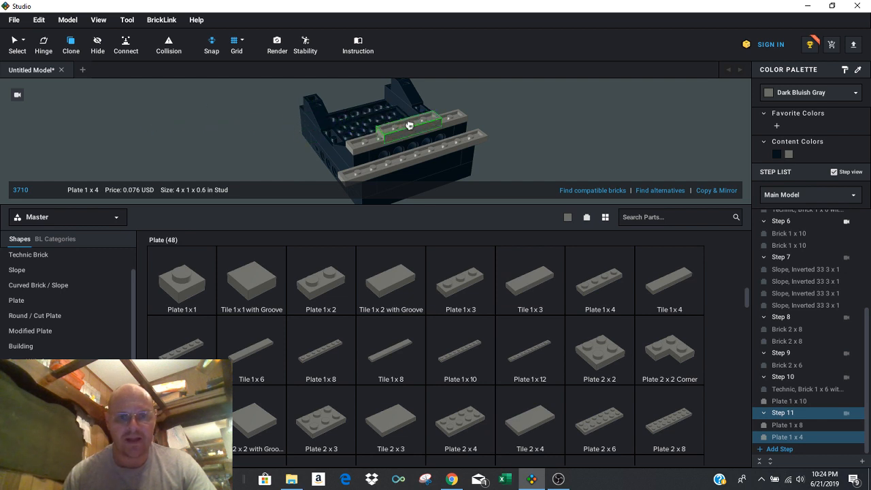
click(411, 126)
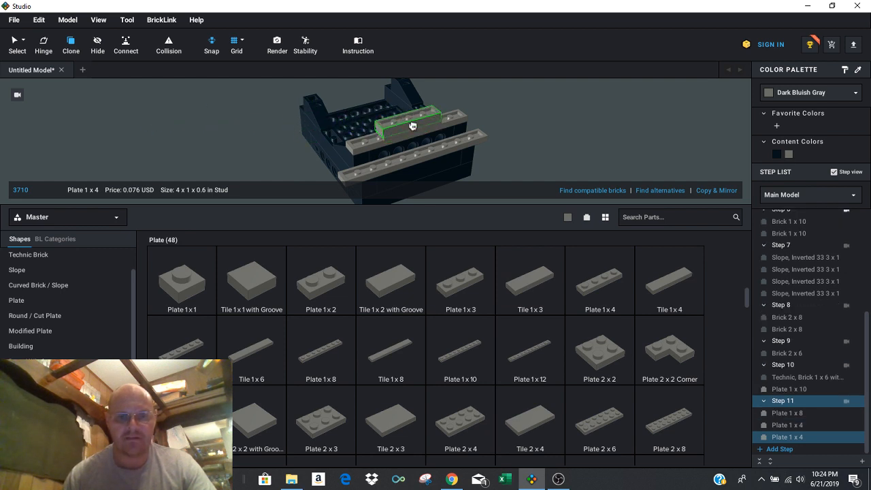
key(Escape)
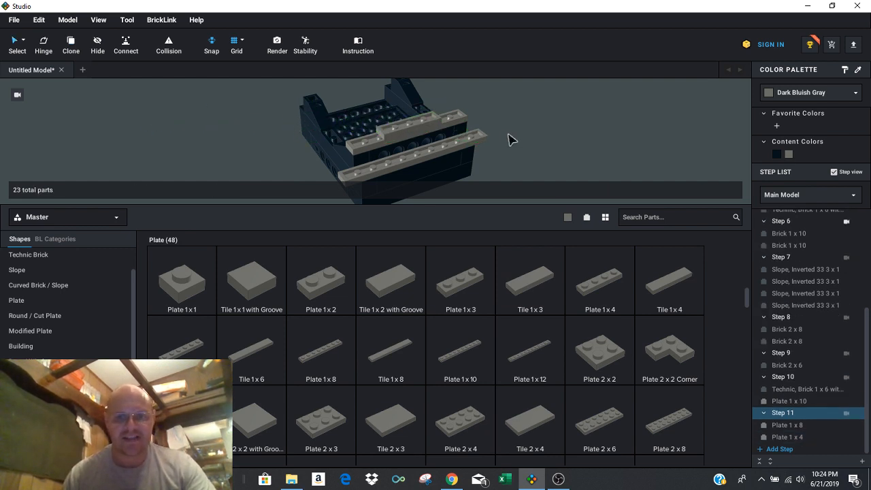
Recolor the Plate 1 x 4 on top of the Plate 1 x 8 to Black and deselect it
click(422, 126)
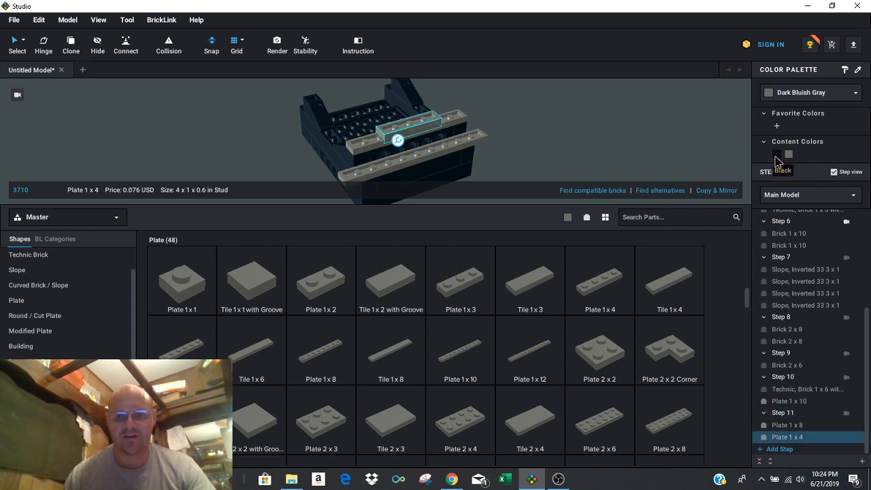
click(775, 156)
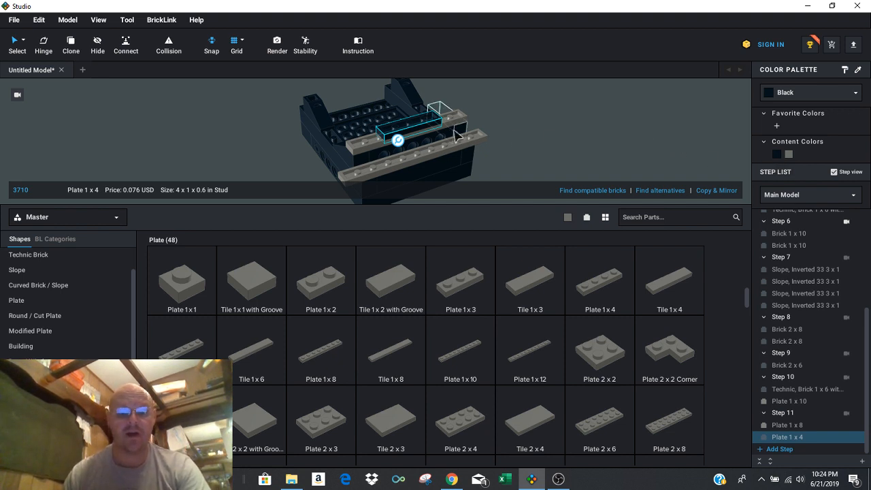
click(670, 133)
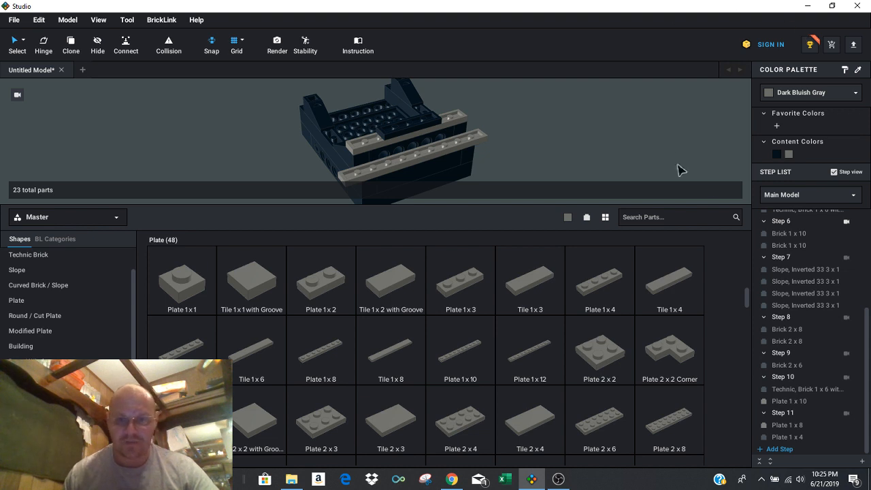
Add Step 12 to the step list and set the parts library color to Black
click(788, 450)
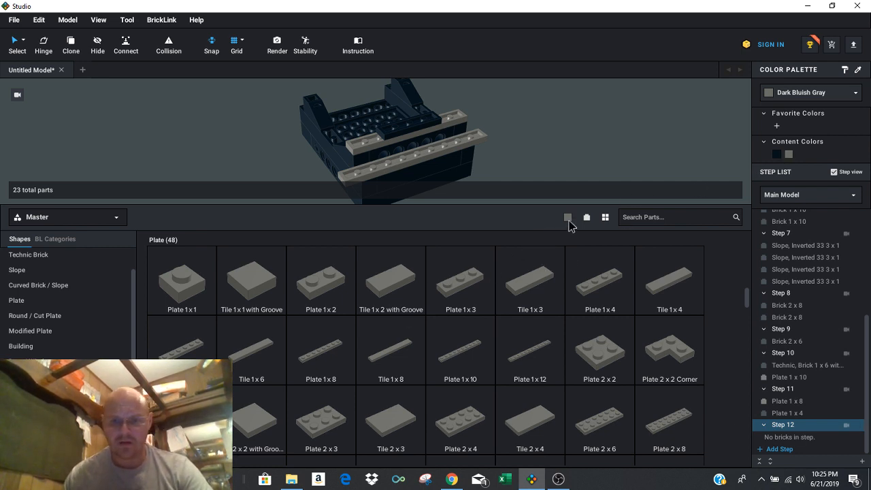
click(568, 217)
click(587, 256)
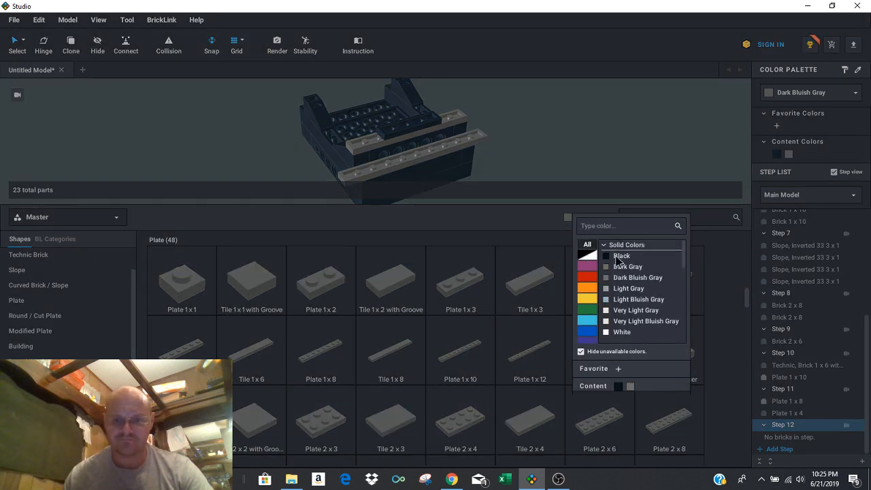
click(618, 258)
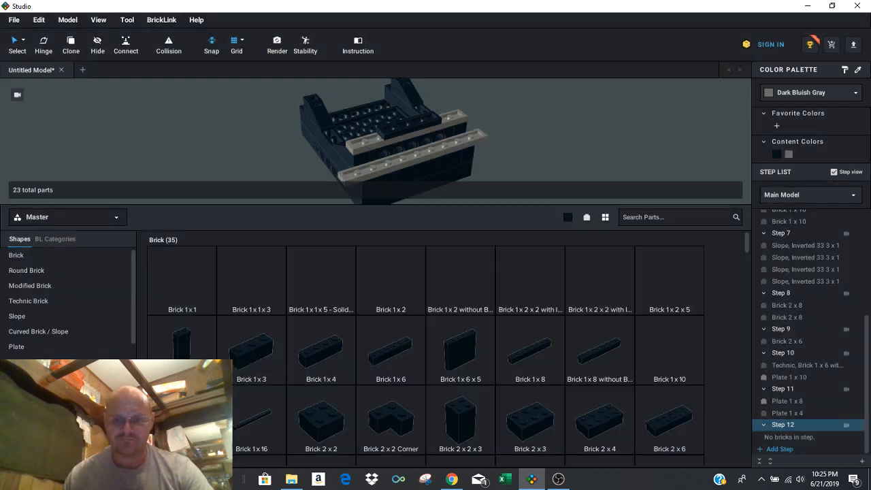
Place two black Technic, Brick 1 x 1 with Hole side by side on the left end of the gray Plate 1 x 10 and end placement
click(116, 304)
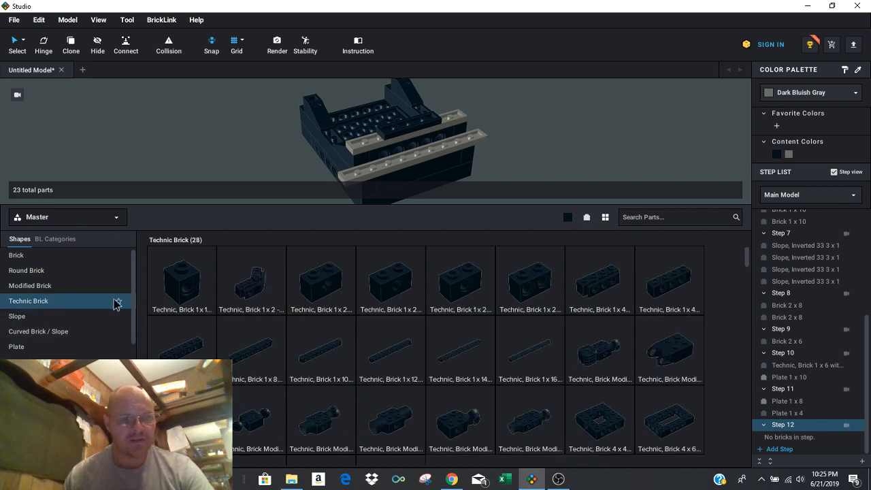
drag(180, 288, 373, 170)
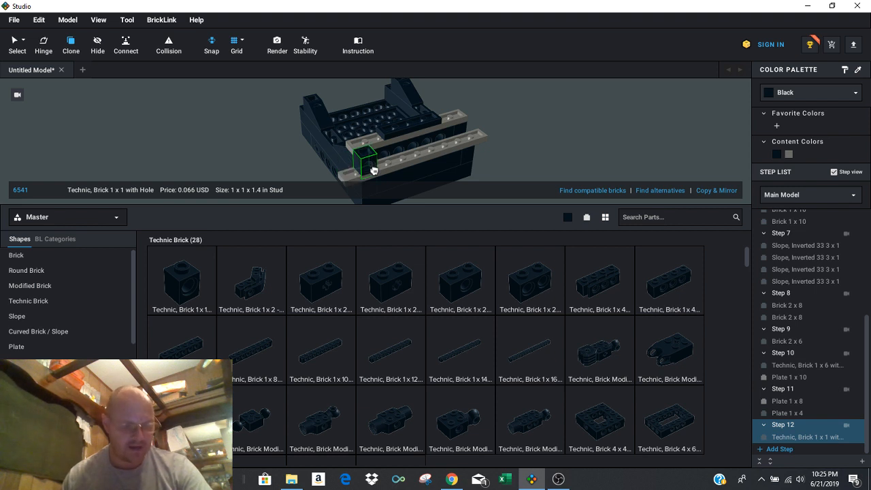
click(373, 170)
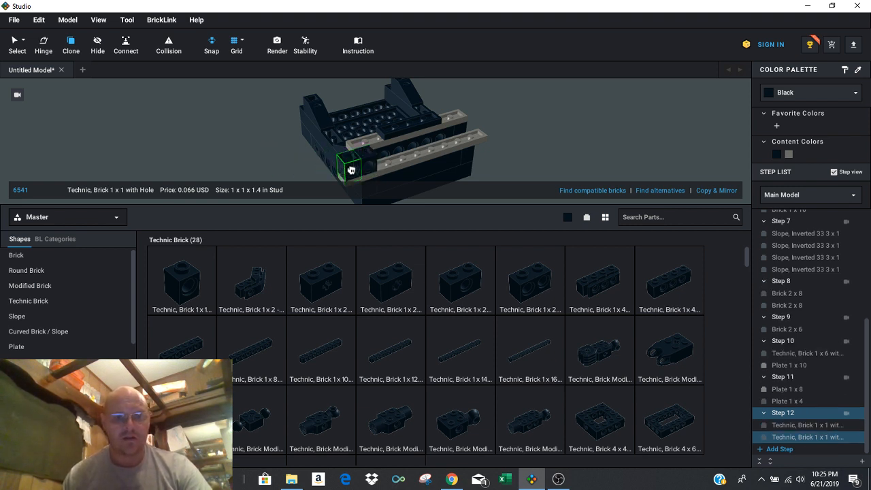
key(Escape)
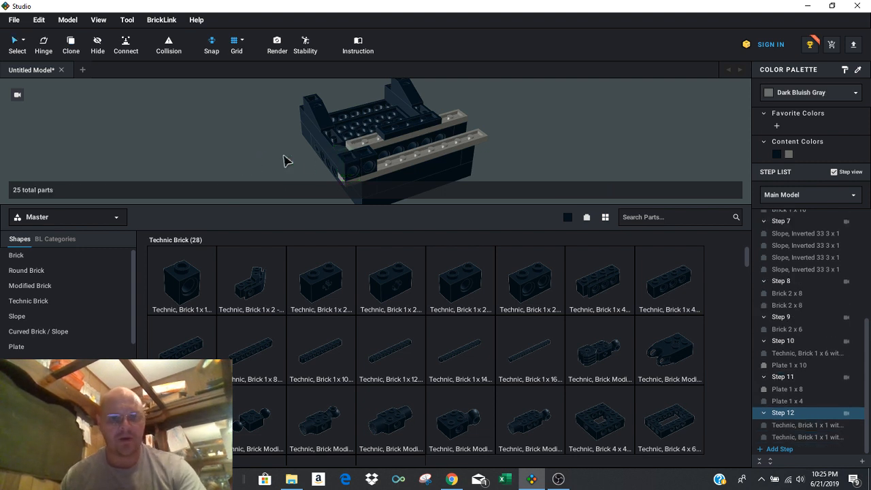
click(371, 167)
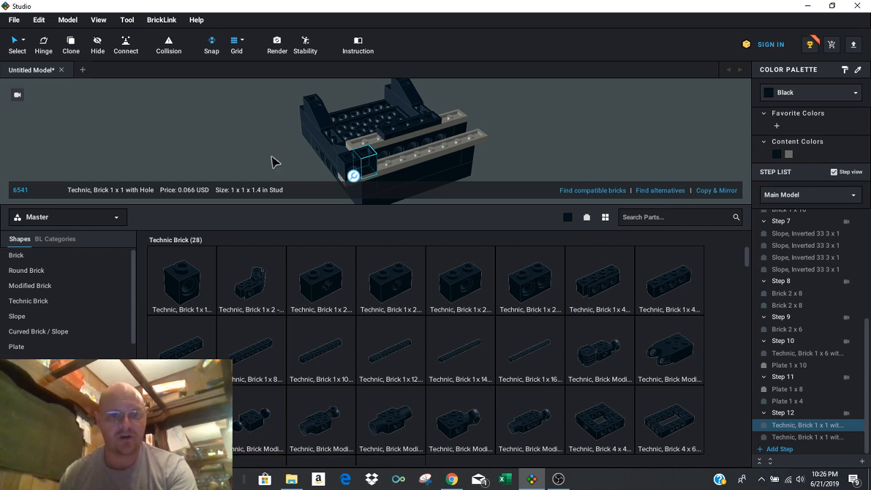
mouse_move(352, 173)
mouse_down()
mouse_move(300, 153)
mouse_move(289, 158)
mouse_move(306, 150)
mouse_move(343, 166)
mouse_up()
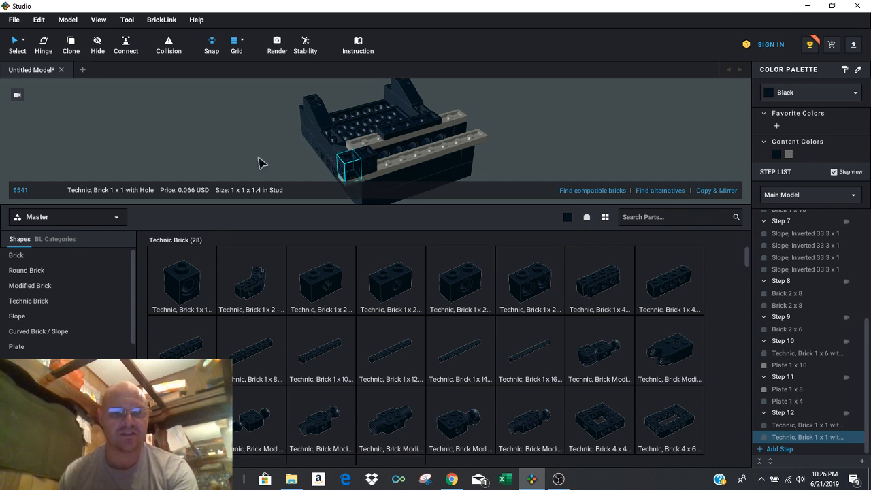
click(220, 136)
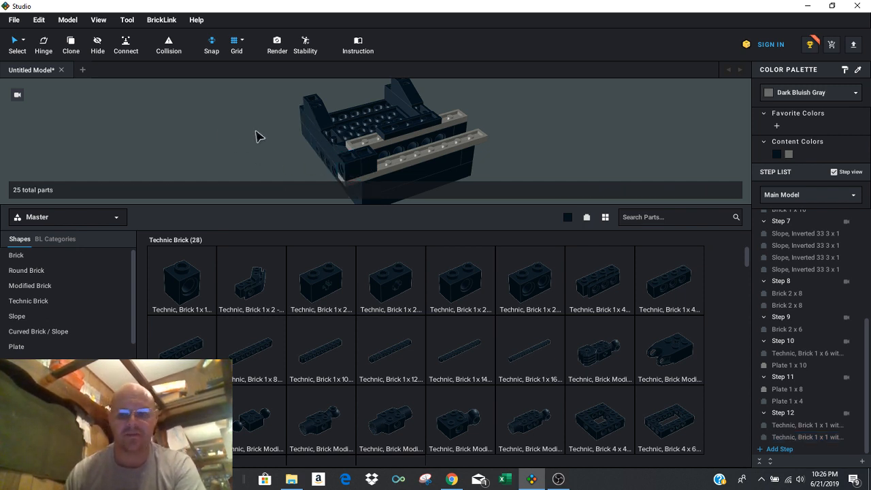
Add Step 13 and insert one black Technic, Pin 3L with Friction Ridges Lengthwise from the Technic Linker category into the two Technic 1 x 1 bricks
click(779, 449)
click(791, 427)
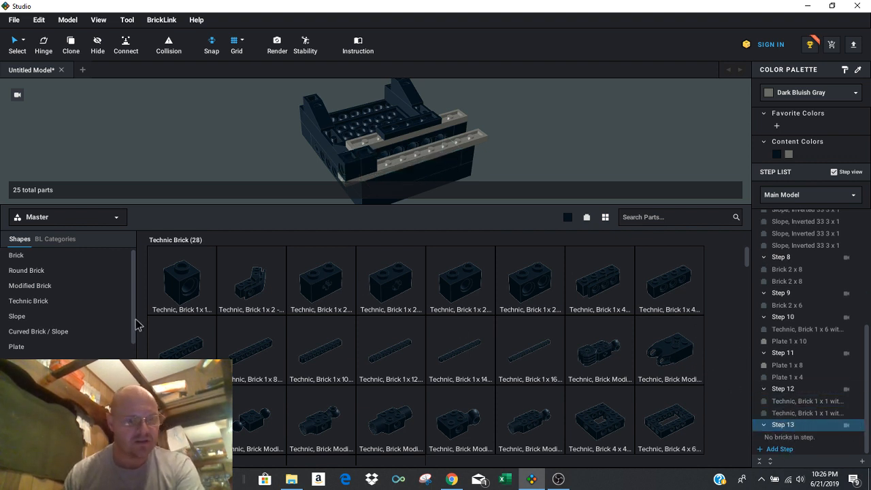
scroll(68, 334, down, 5)
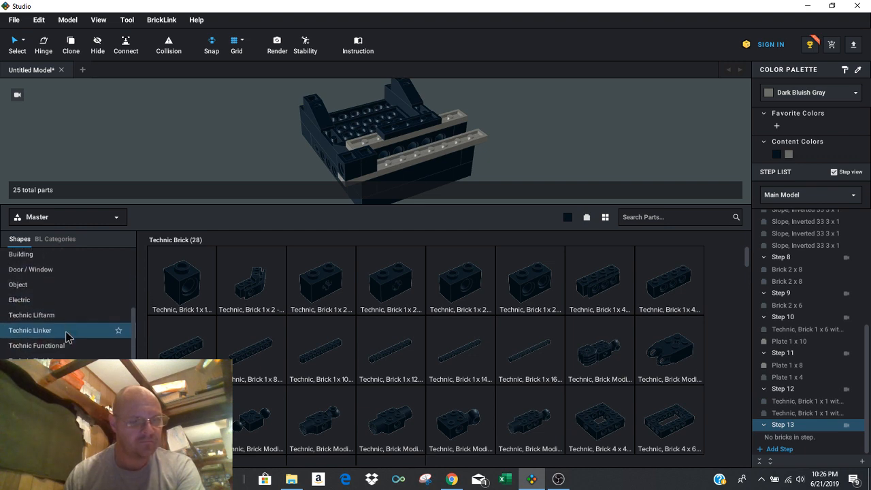
click(68, 330)
scroll(510, 381, down, 5)
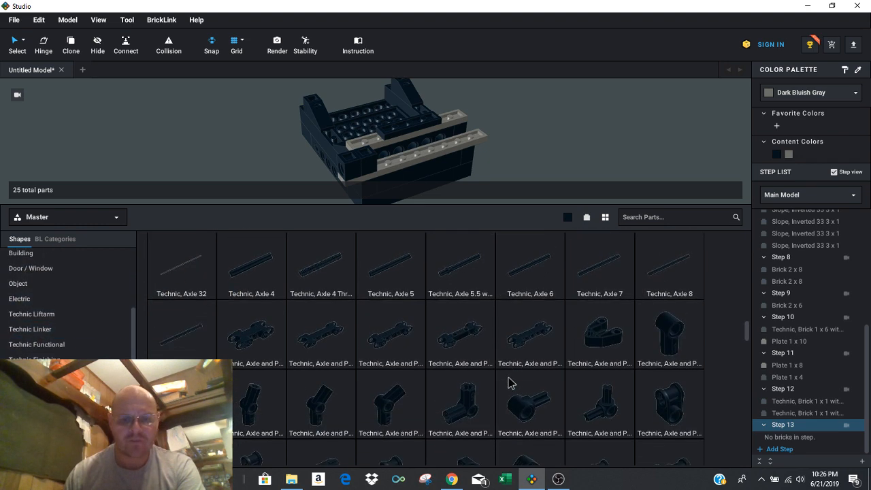
scroll(509, 381, down, 8)
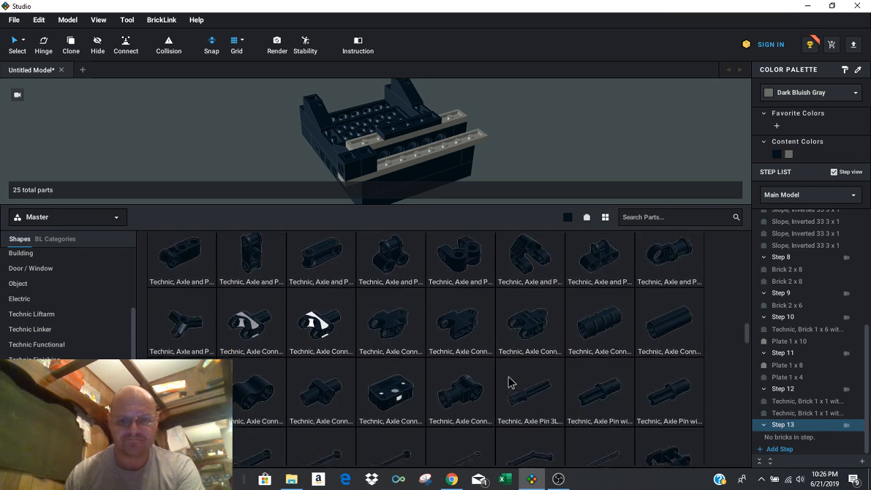
scroll(509, 380, down, 5)
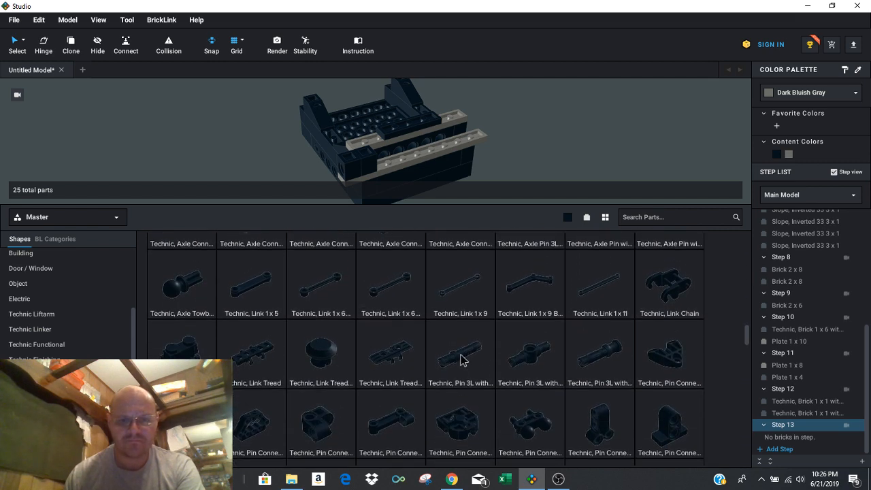
drag(462, 359, 351, 173)
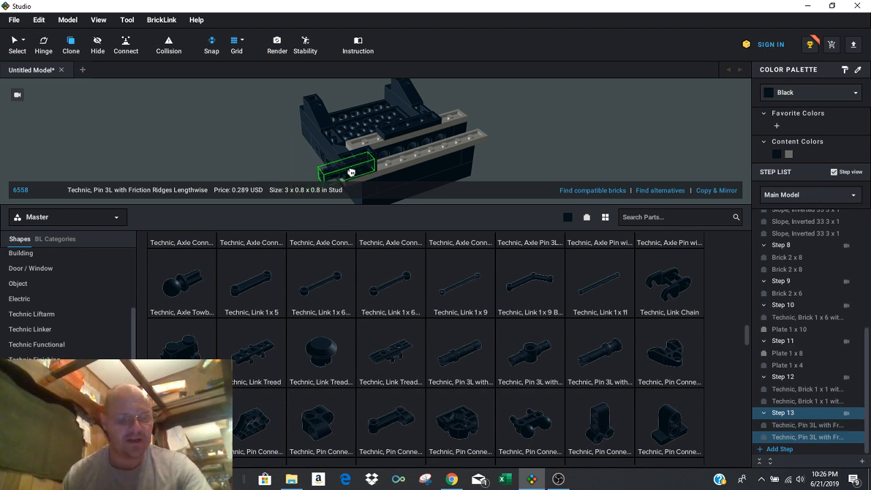
key(Delete)
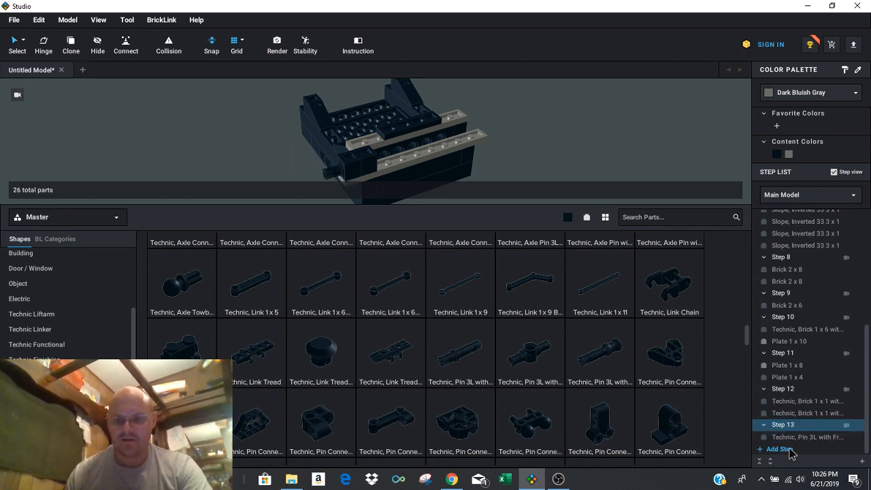
Add Step 14 to the step list and set the parts library color to Flat Silver from the Pearl Colors
click(783, 449)
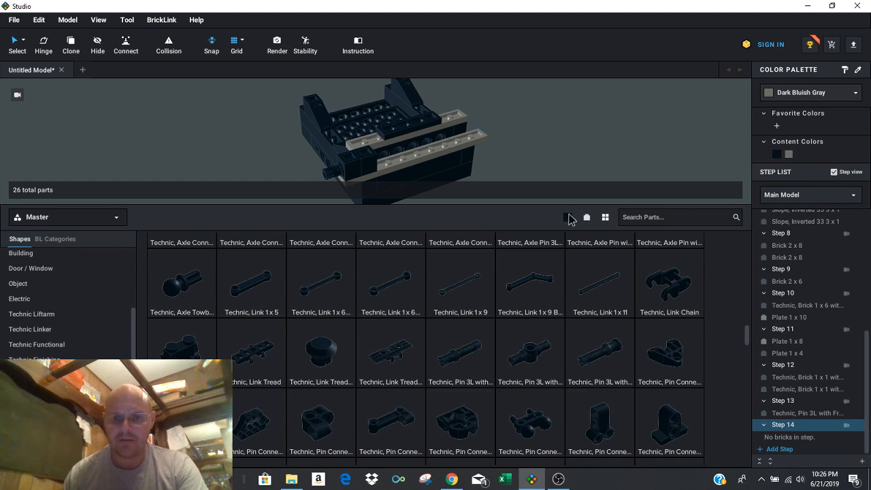
click(568, 217)
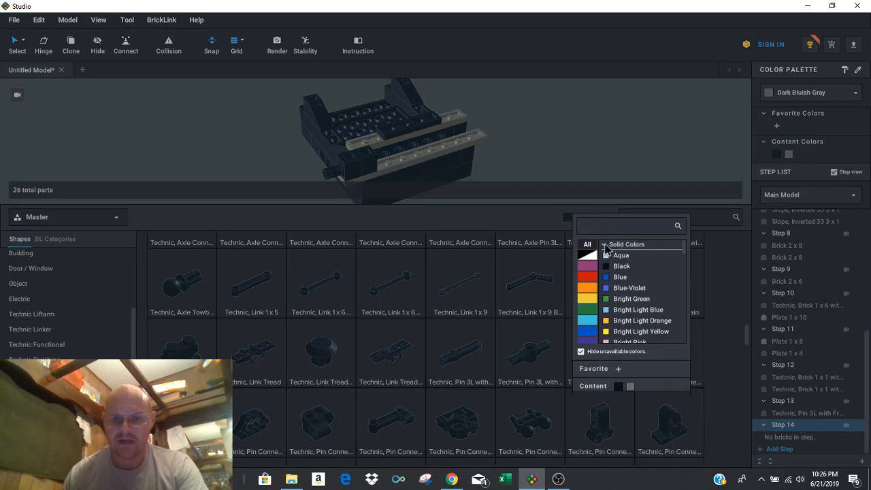
click(604, 245)
click(604, 257)
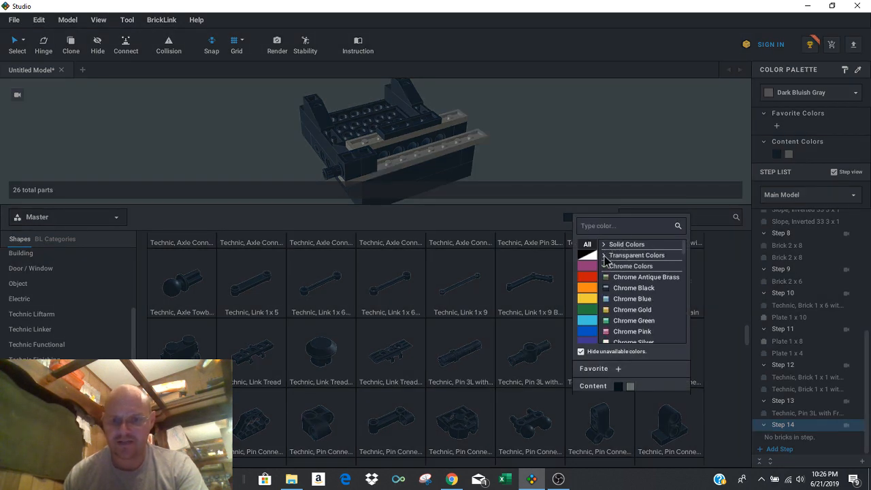
click(604, 266)
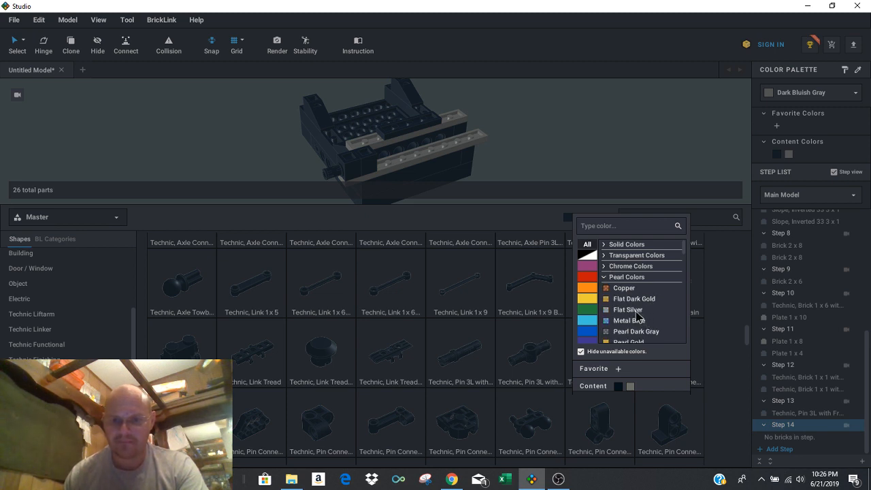
click(637, 311)
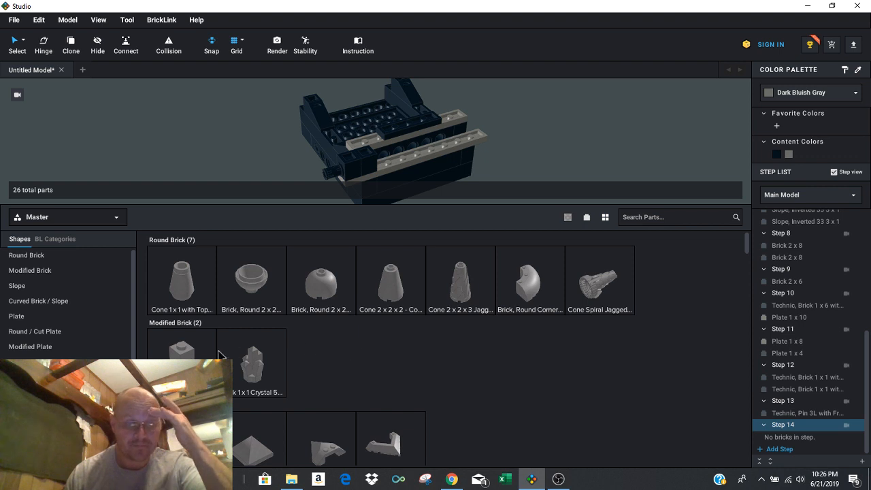
Place one Flat Silver Technic, Pin Connector Round 2L with Slot from Technic Linker onto the protruding black pin and end placement
scroll(85, 327, down, 3)
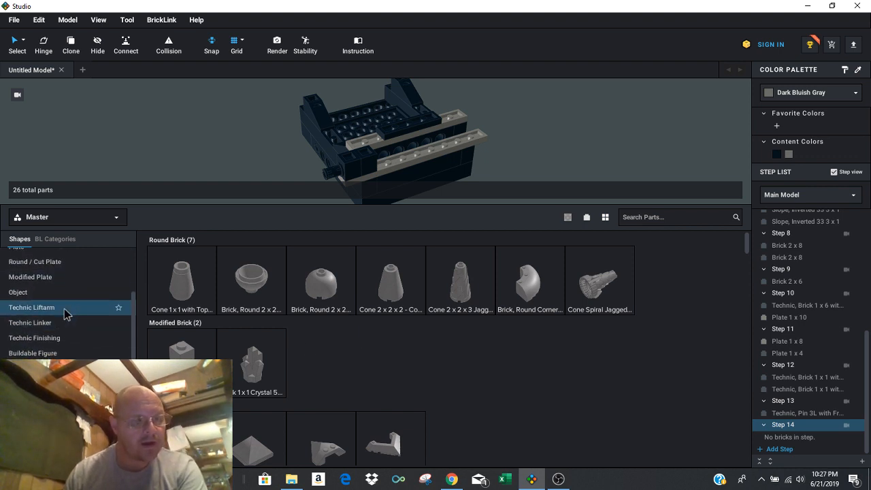
click(59, 324)
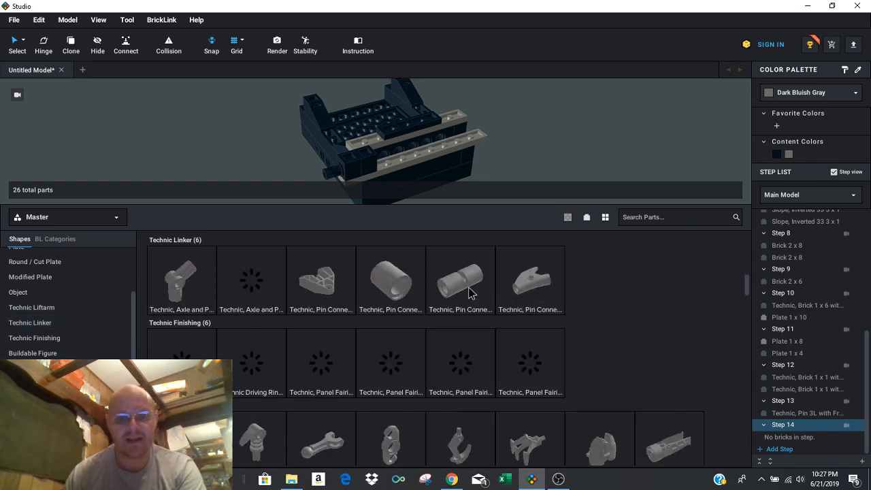
drag(470, 292, 247, 164)
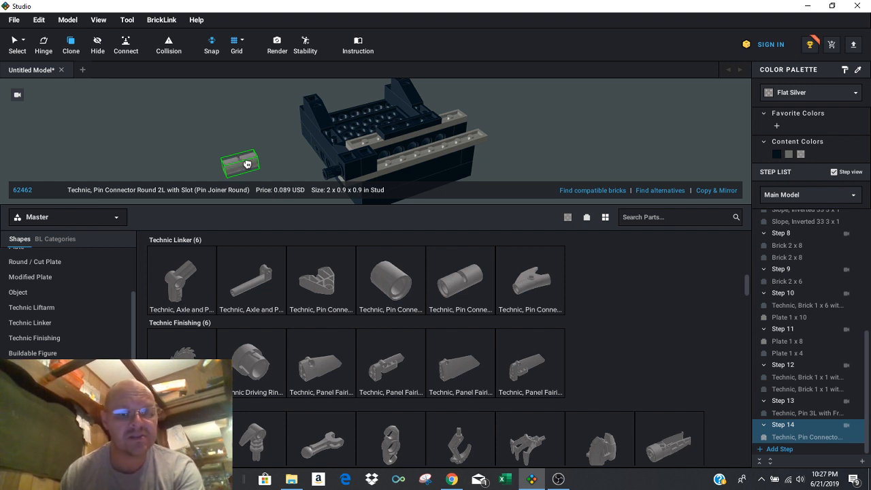
drag(247, 163, 313, 178)
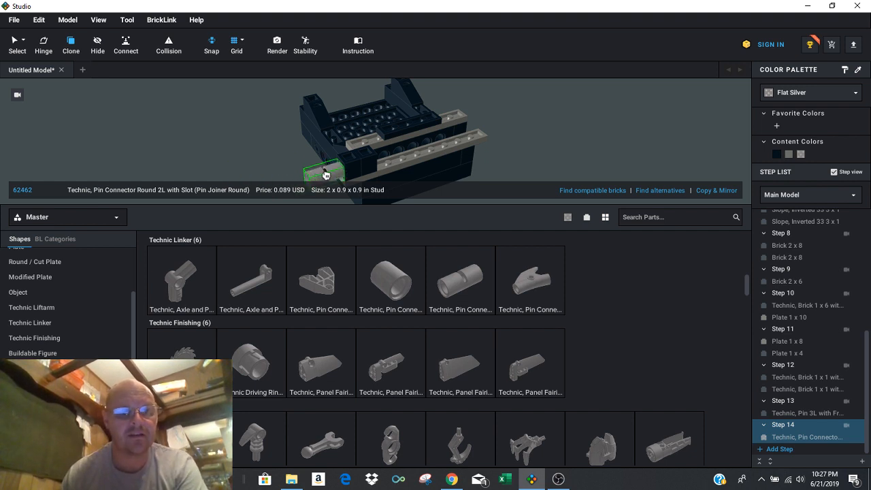
click(320, 176)
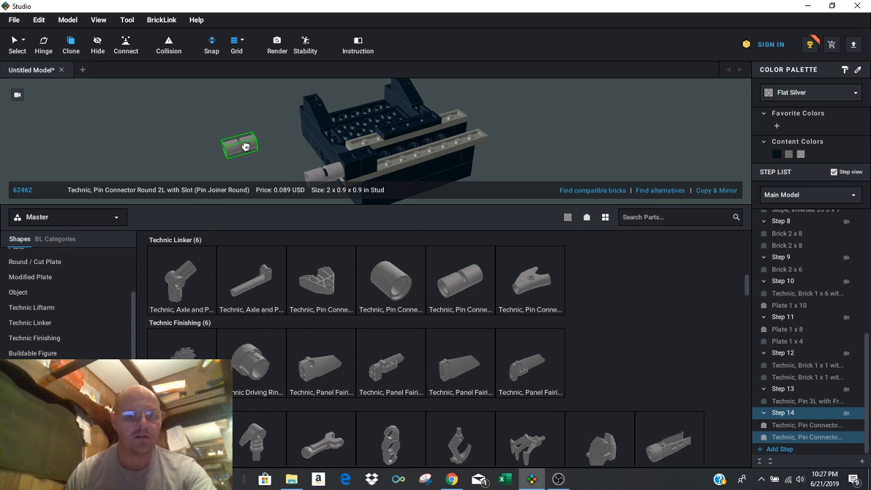
key(Escape)
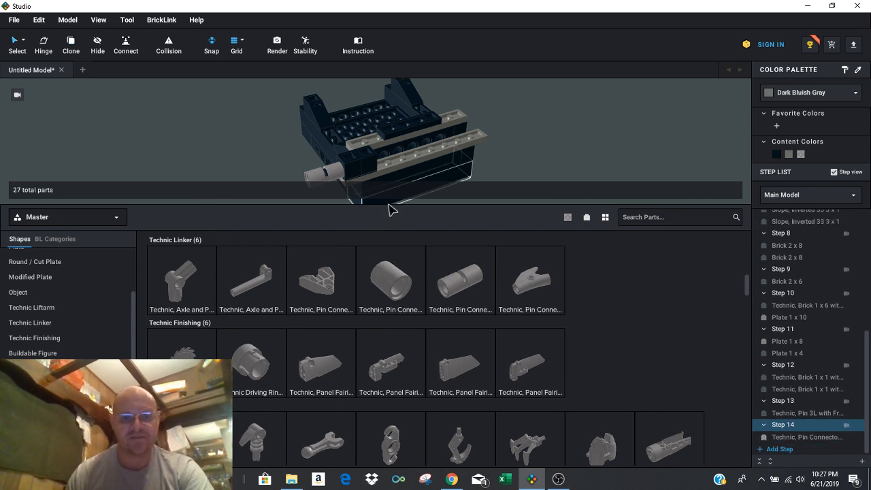
Enlarge the model viewport by shrinking the parts library, and hide the ground grid
drag(386, 204, 412, 285)
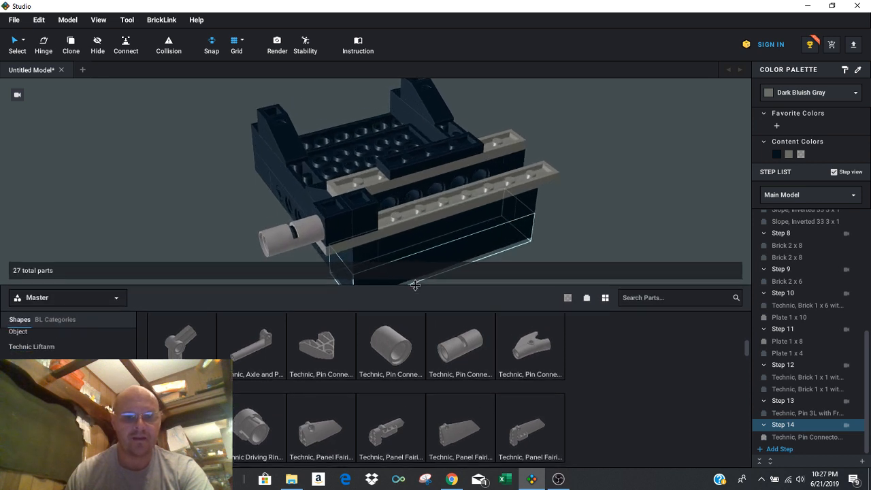
scroll(167, 142, down, 3)
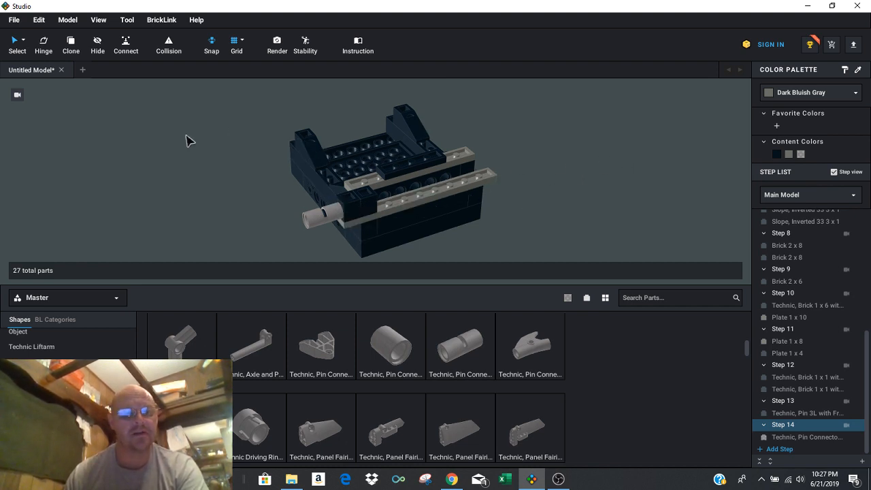
right_drag(187, 136, 128, 136)
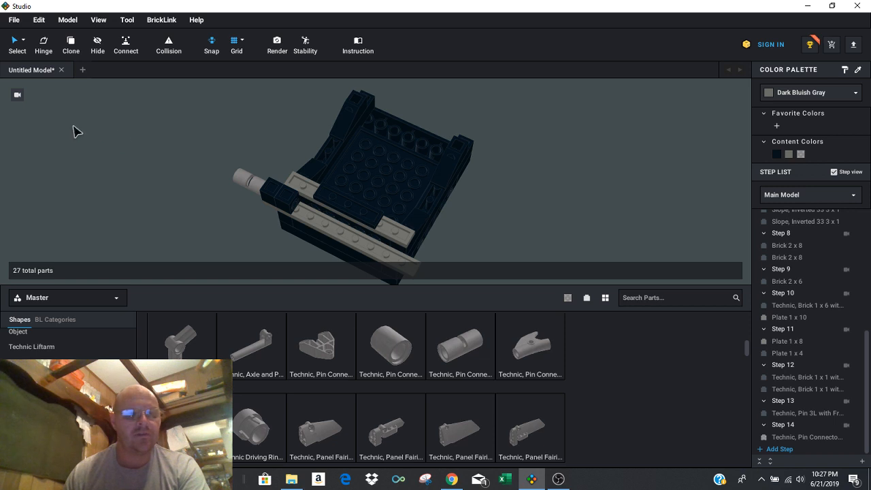
right_drag(74, 130, 136, 196)
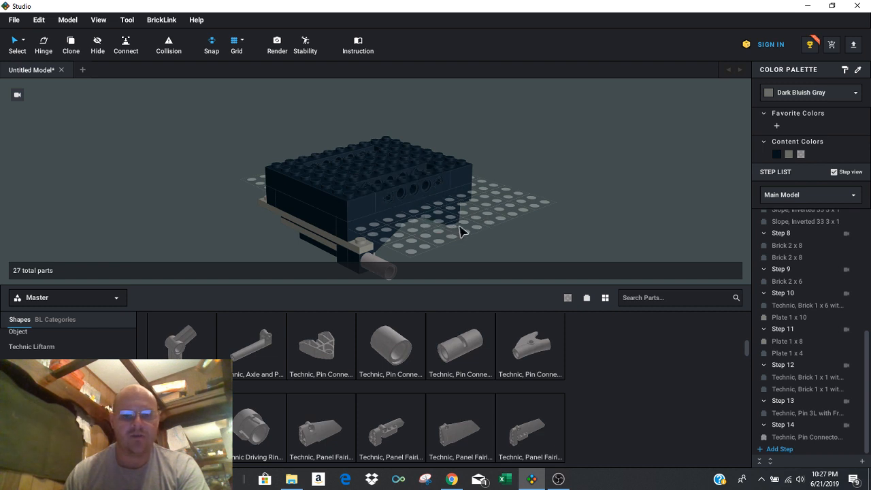
click(99, 22)
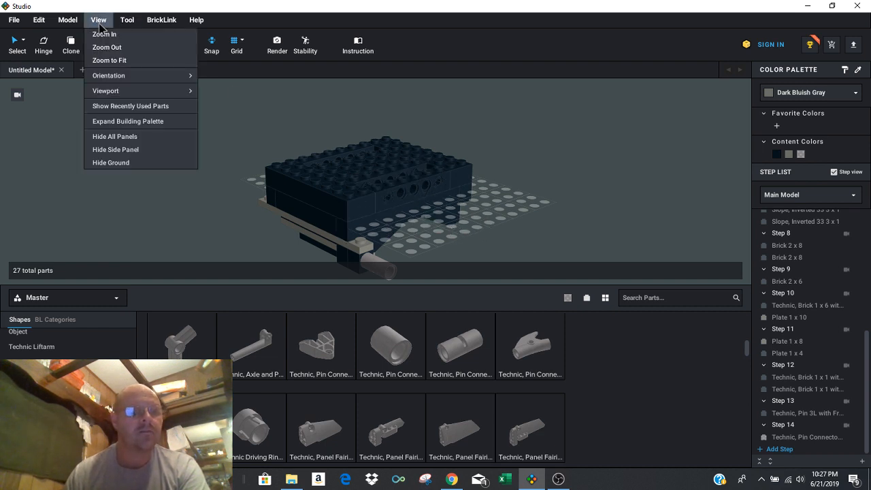
click(150, 163)
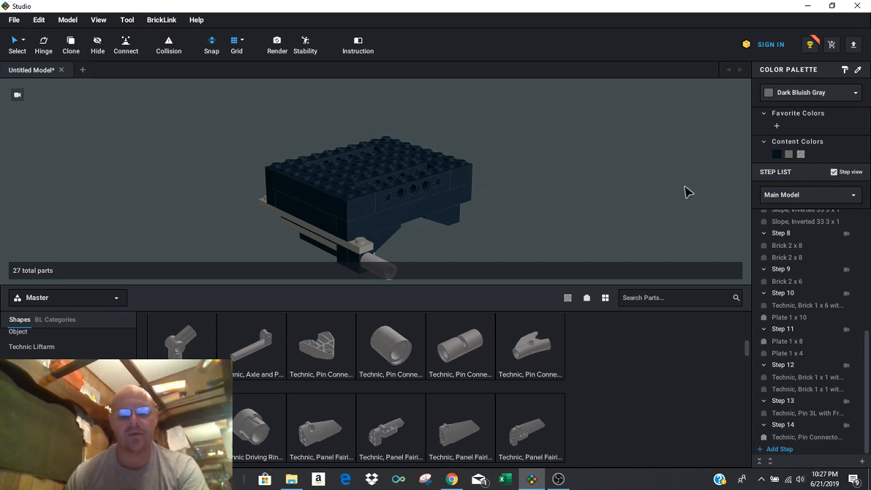
Inspect the model and its pin connector from both sides and minimize the Studio window
right_drag(686, 193, 650, 185)
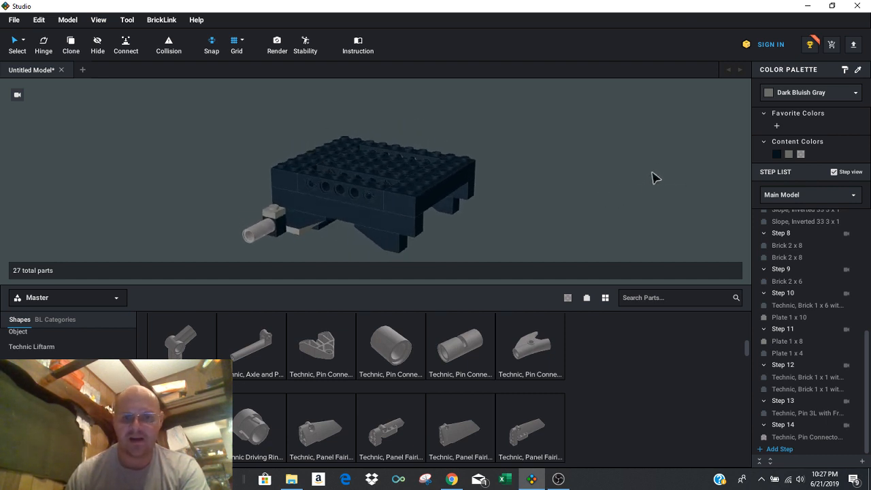
right_drag(552, 201, 632, 211)
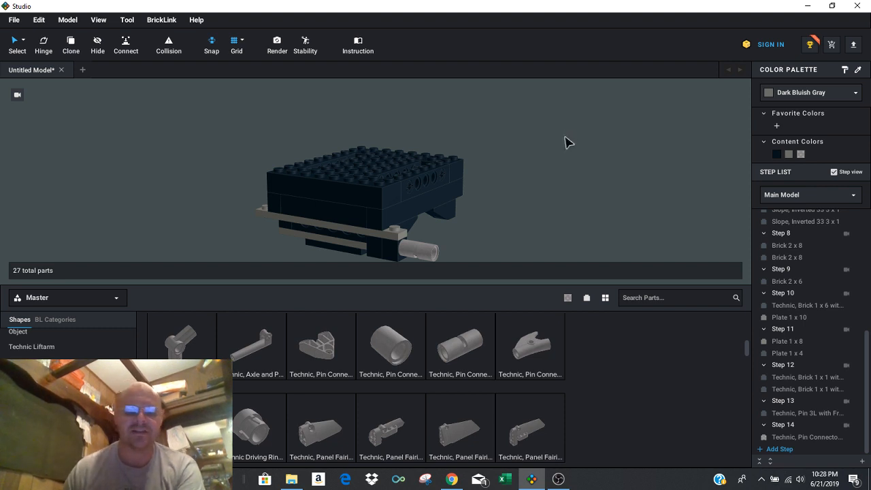
click(809, 7)
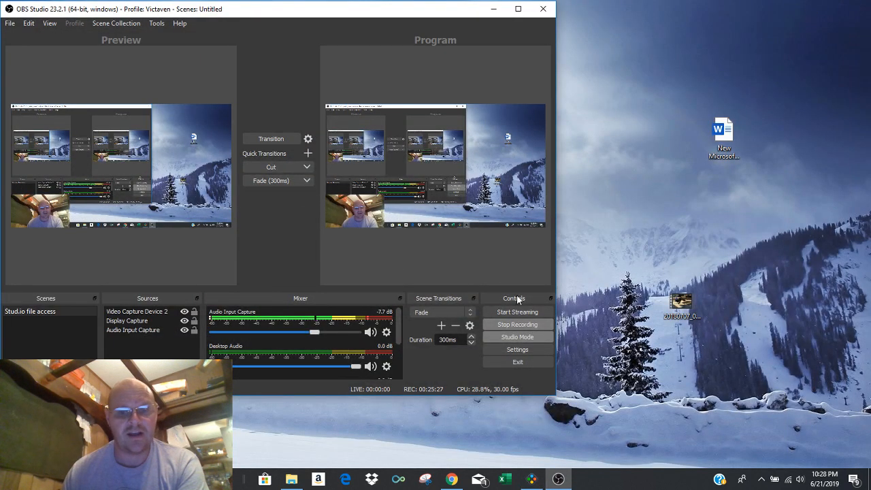